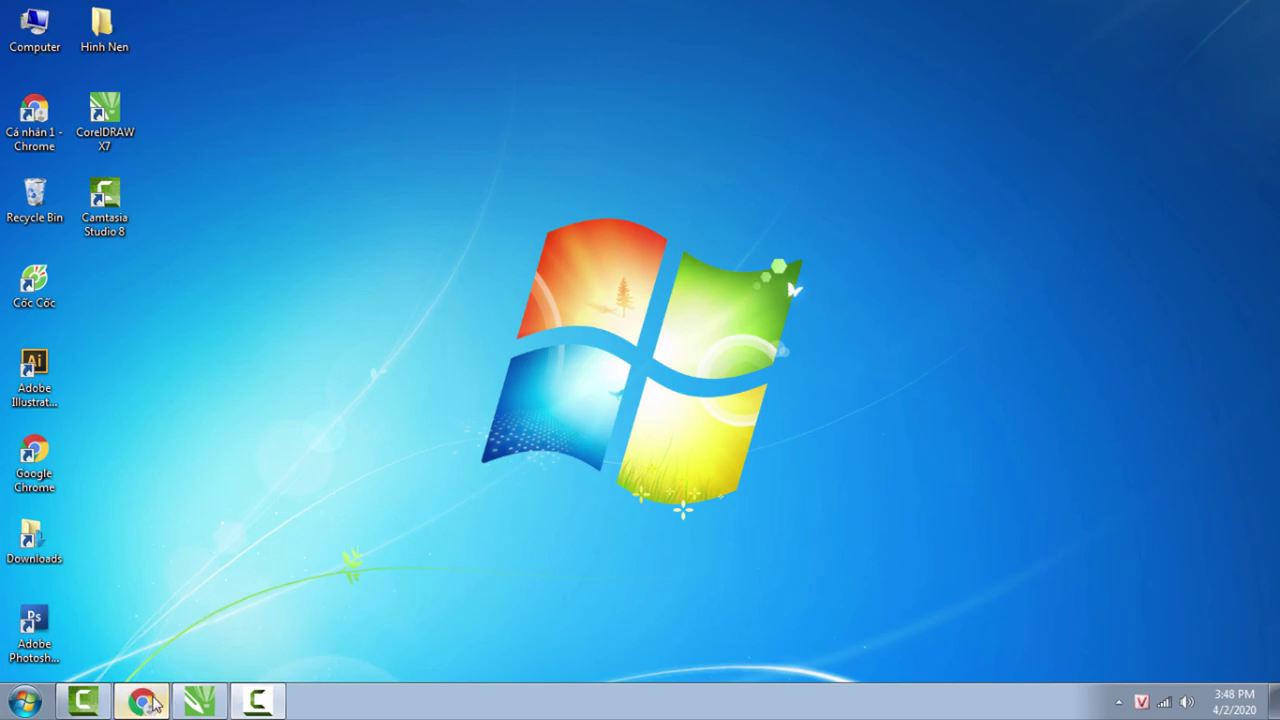
# - Download the ToLayers.zip archive from its Google Drive link, then minimize Chrome
pyautogui.click(146, 701)
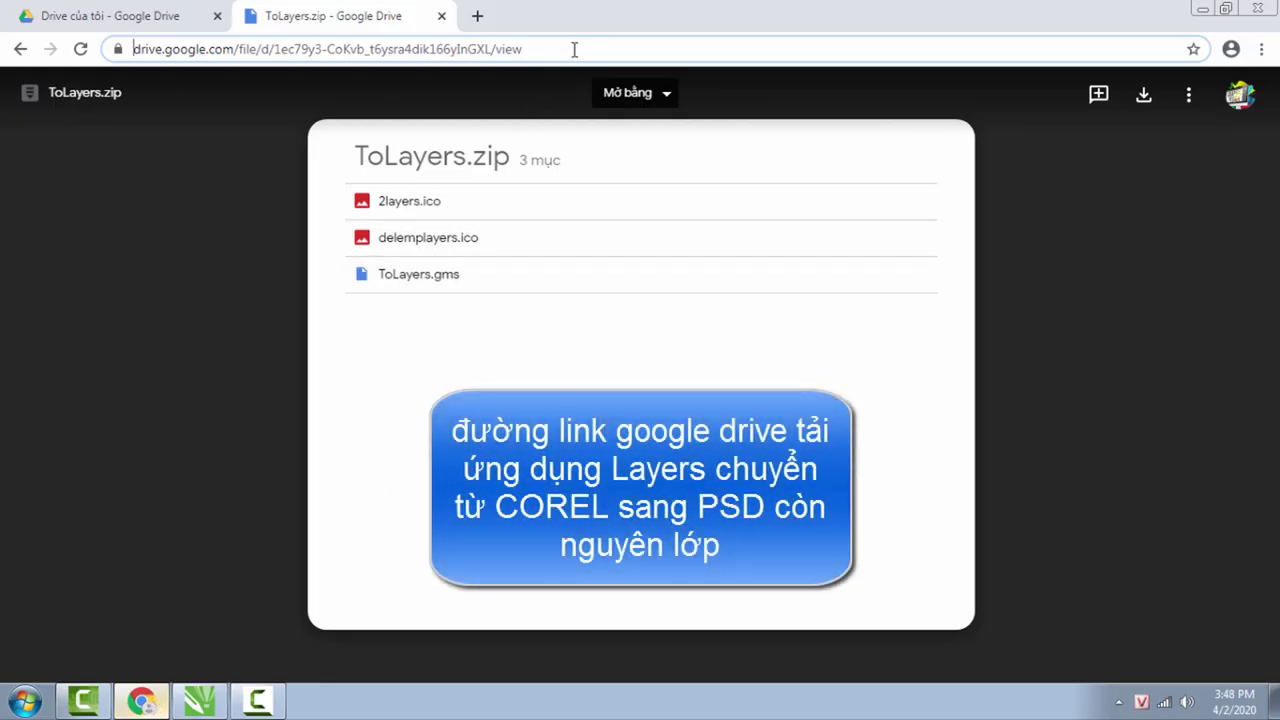
pyautogui.click(575, 49)
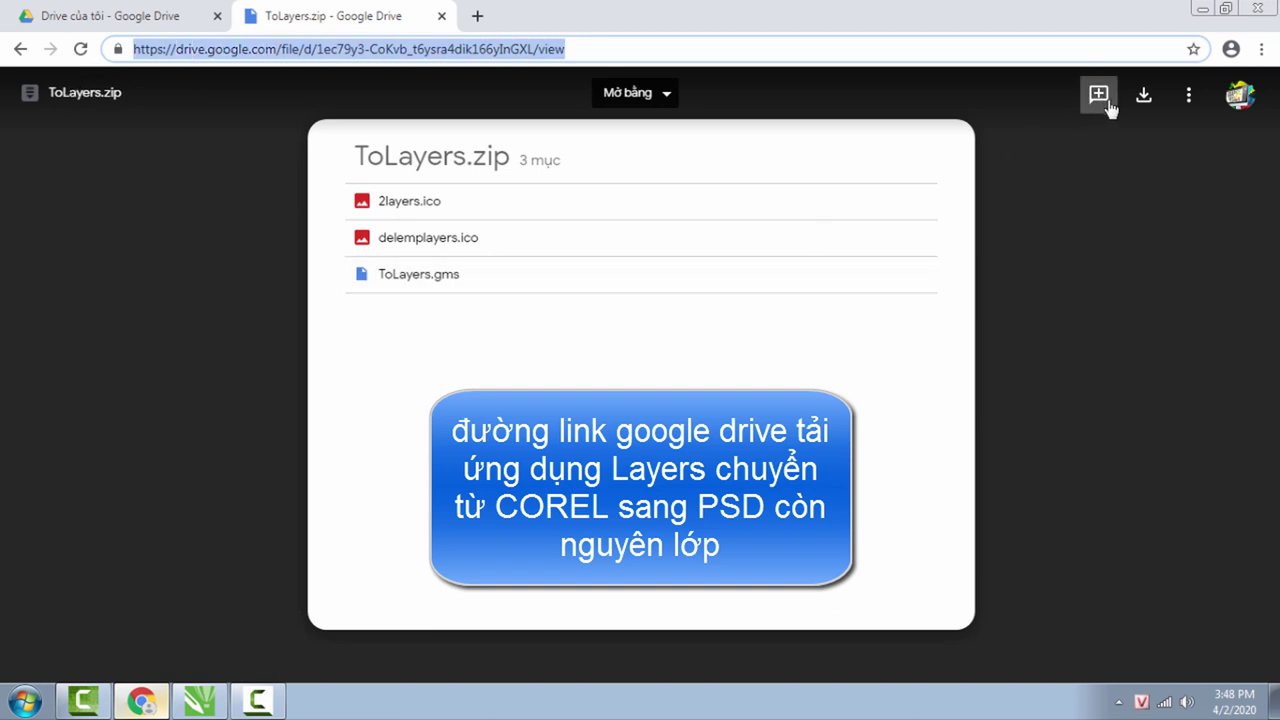
pyautogui.click(1143, 95)
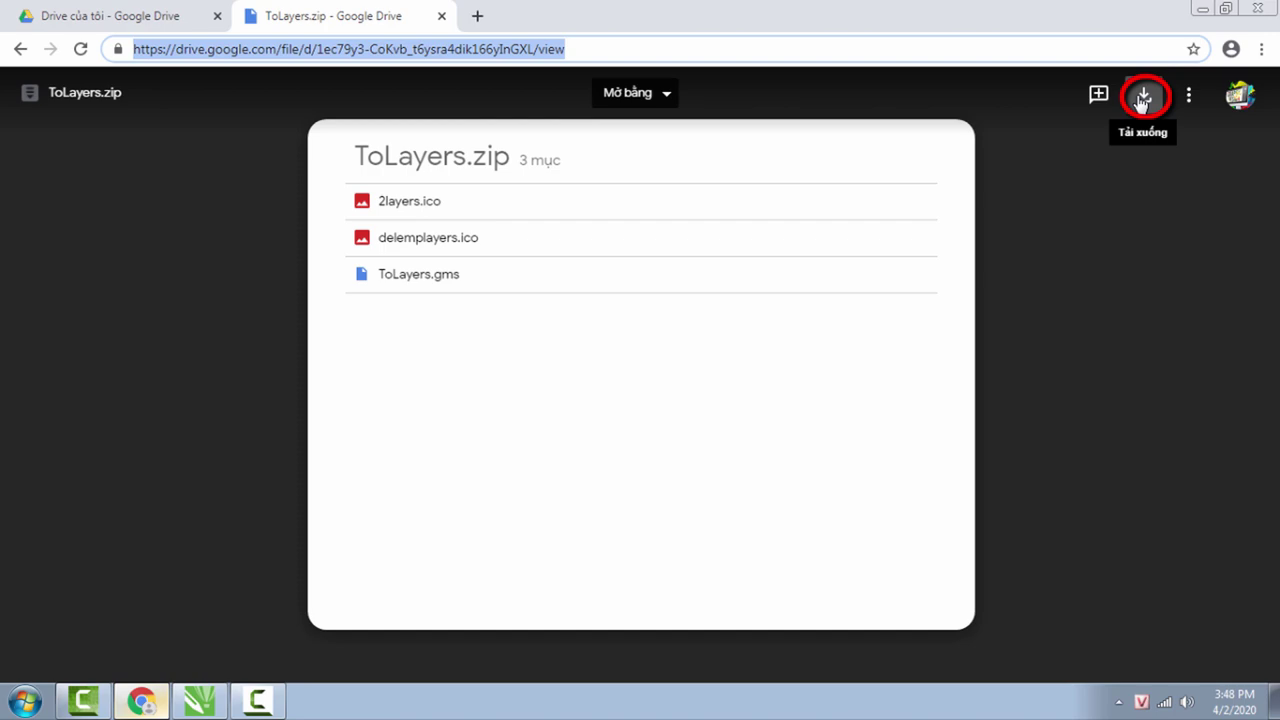
pyautogui.click(1200, 12)
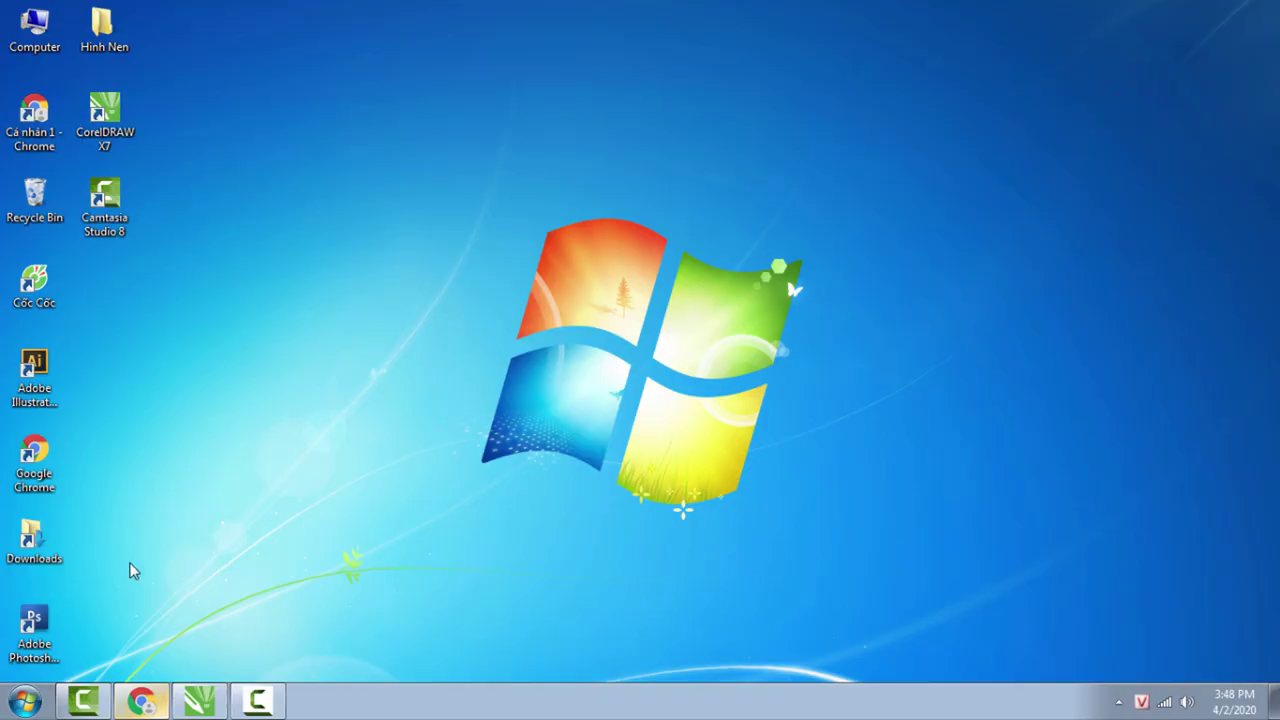
# - Extract the ToLayers archive in the Downloads folder
pyautogui.doubleClick(40, 550)
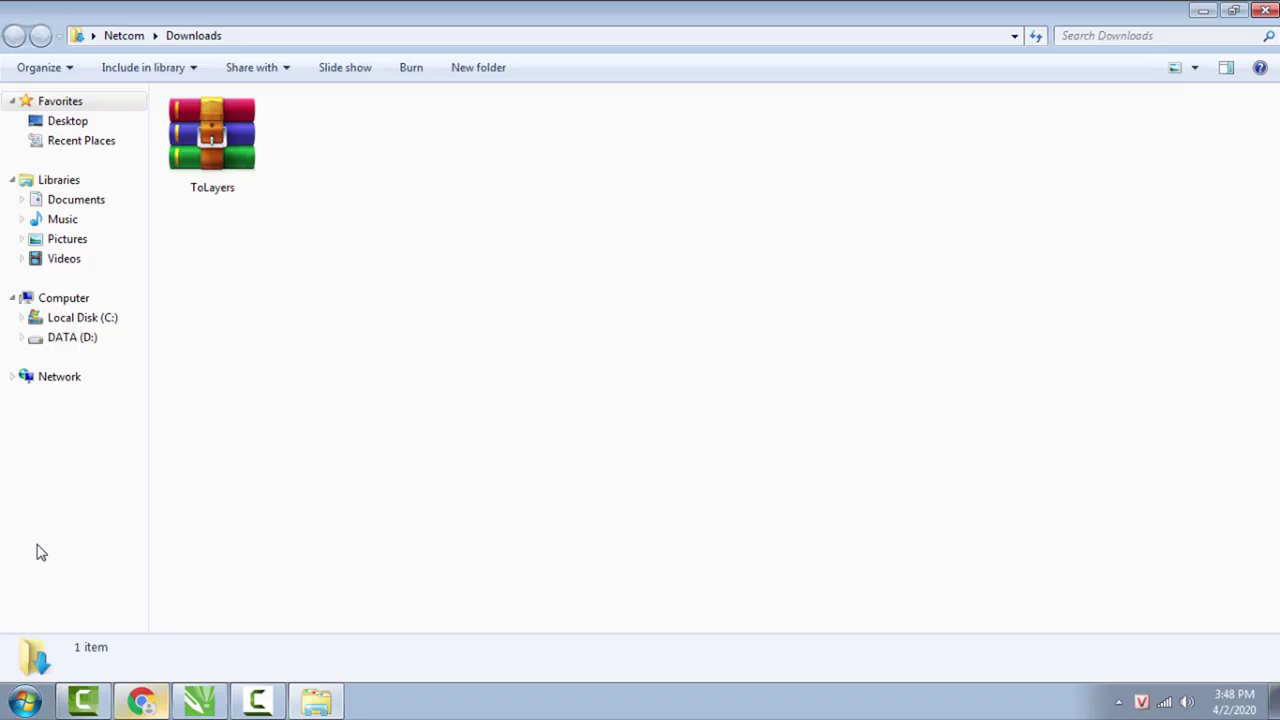
pyautogui.rightClick(236, 146)
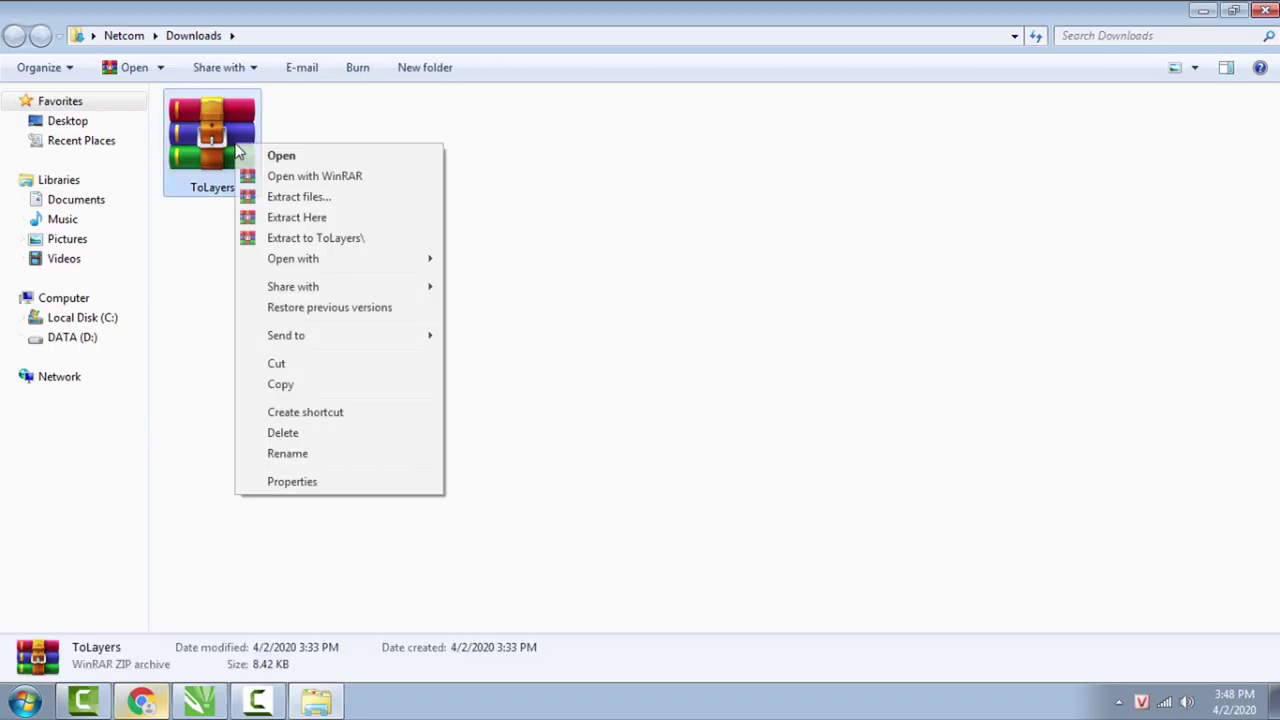
pyautogui.click(371, 218)
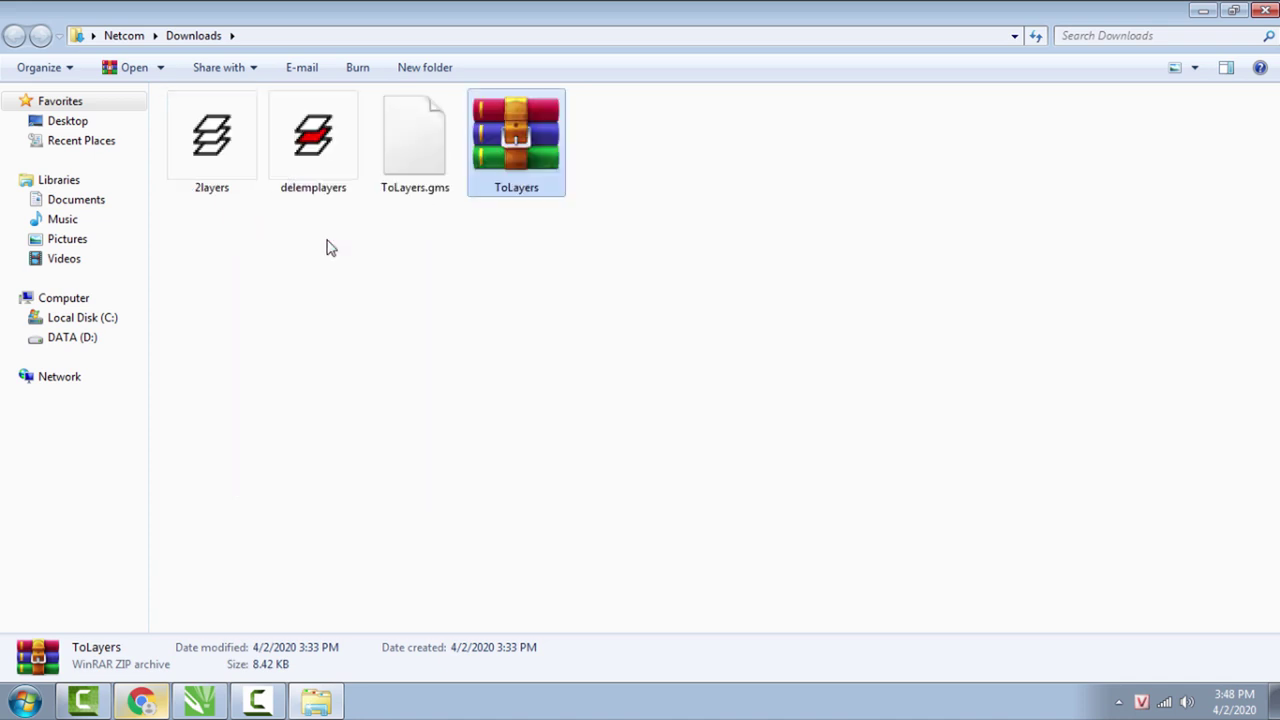
pyautogui.click(333, 282)
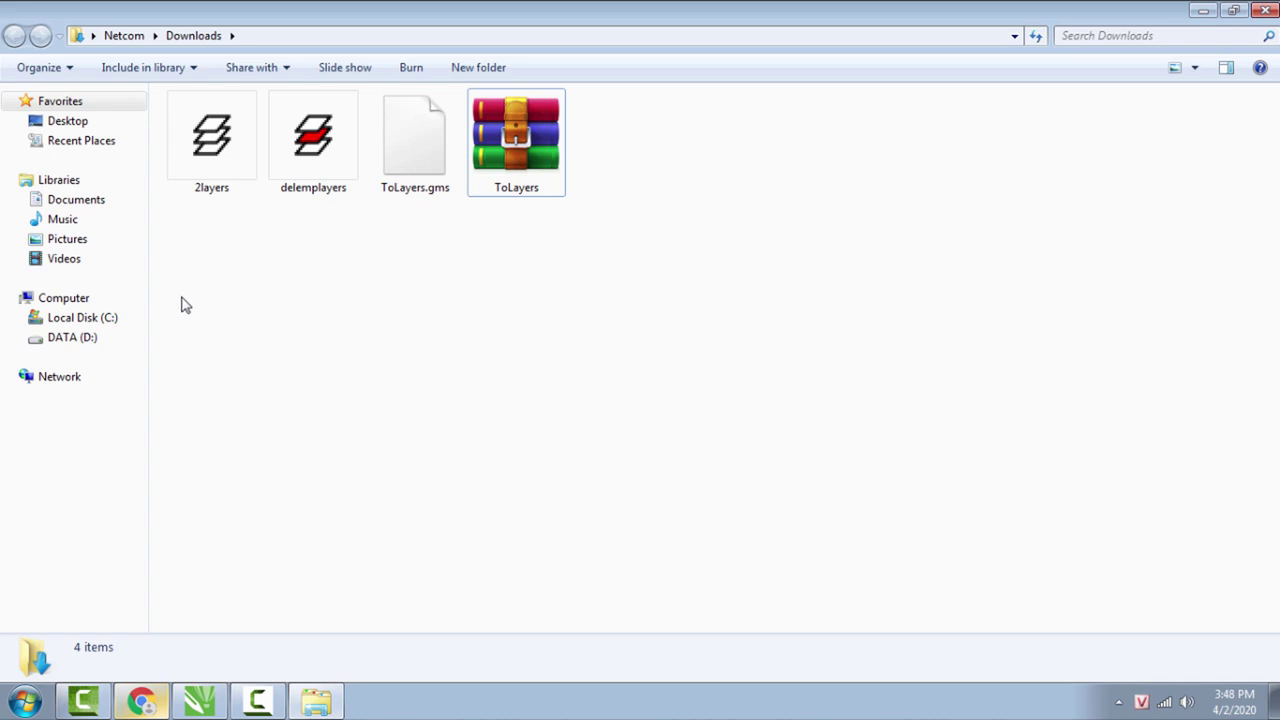
# - Copy the extracted 2layers, delemplayers and ToLayers.gms files, then minimize Explorer
pyautogui.moveTo(185, 305); pyautogui.dragTo(444, 107)
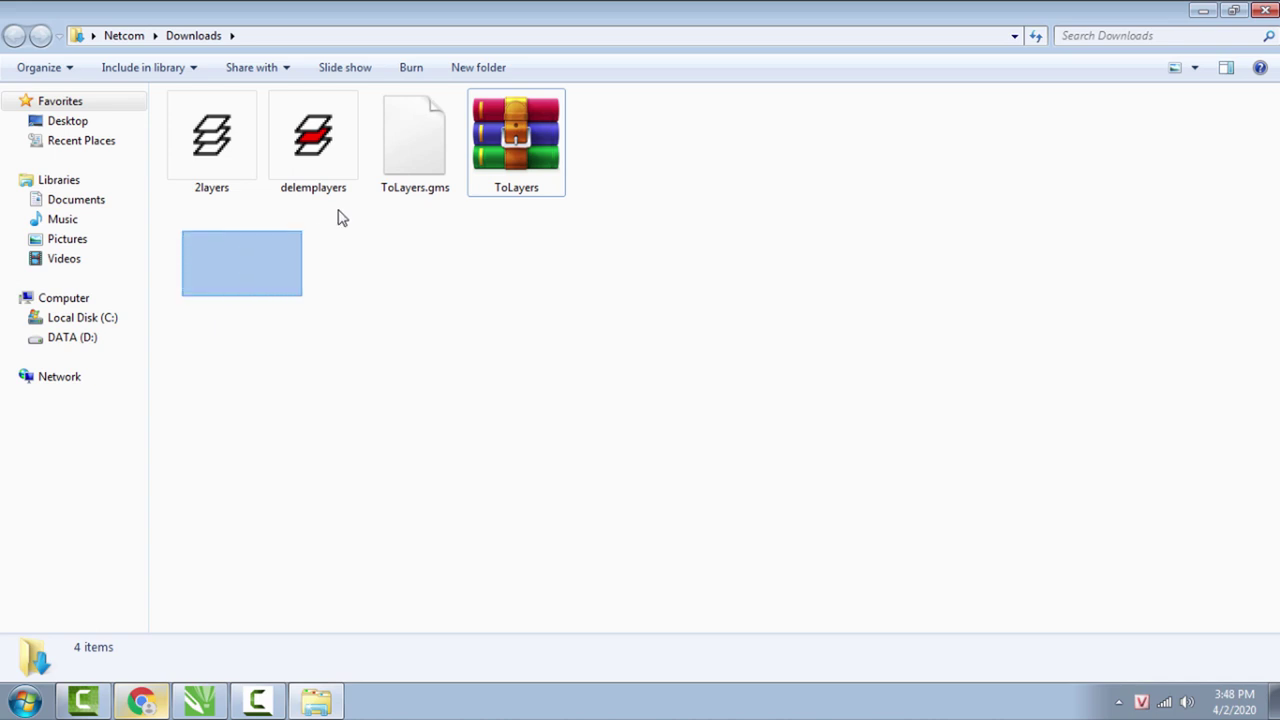
pyautogui.rightClick(298, 138)
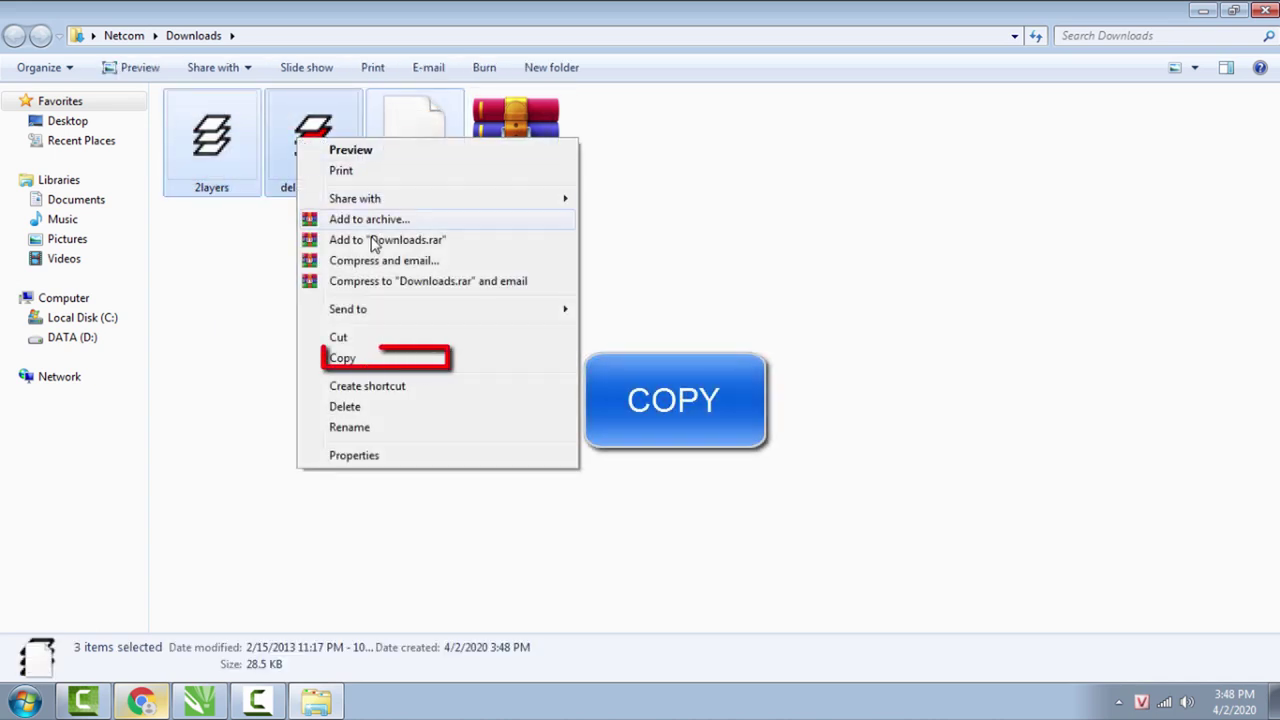
pyautogui.click(569, 366)
pyautogui.click(621, 350)
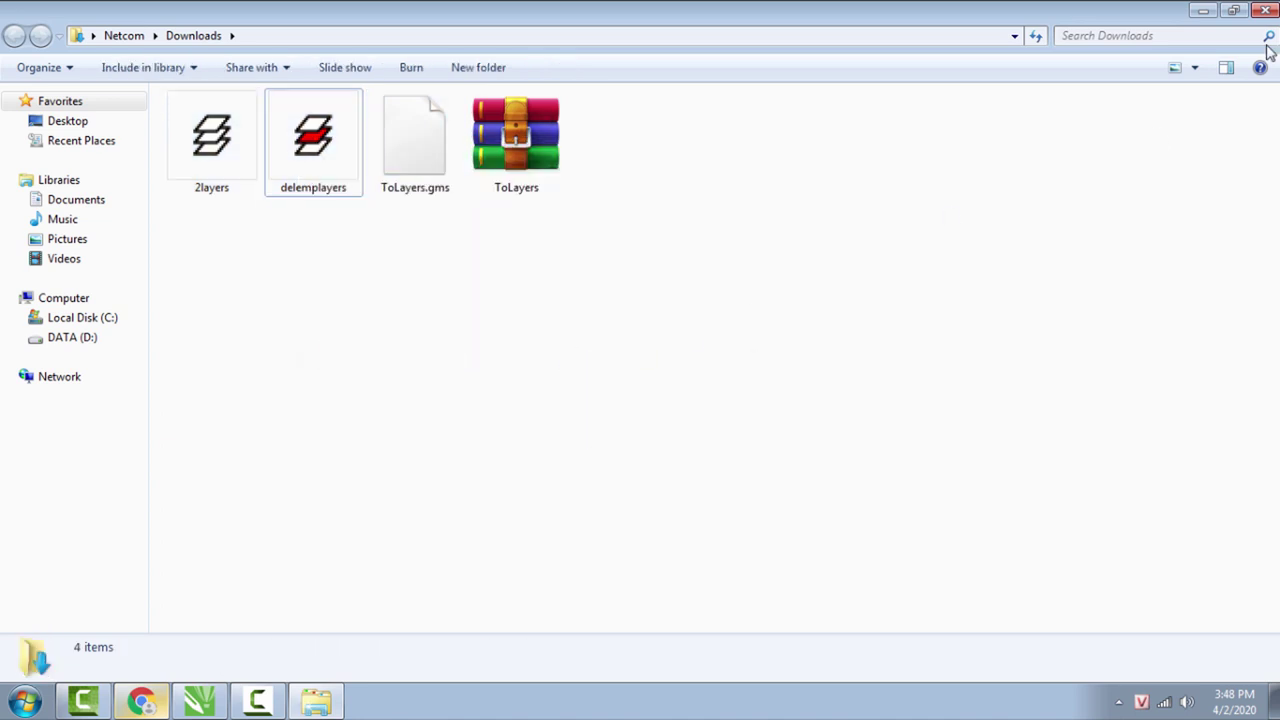
pyautogui.click(1203, 10)
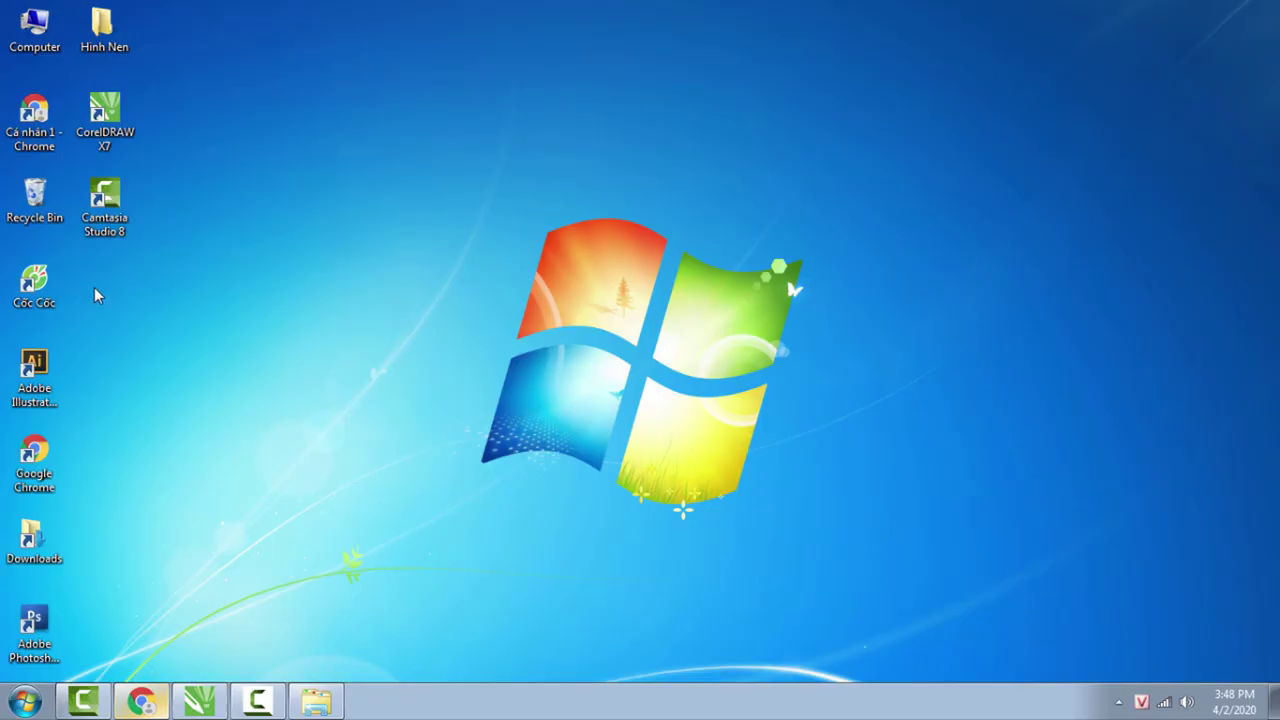
# - Navigate to C:\Program Files\Corel\CorelDRAW Graphics Suite X7\Draw\GMS
pyautogui.doubleClick(52, 36)
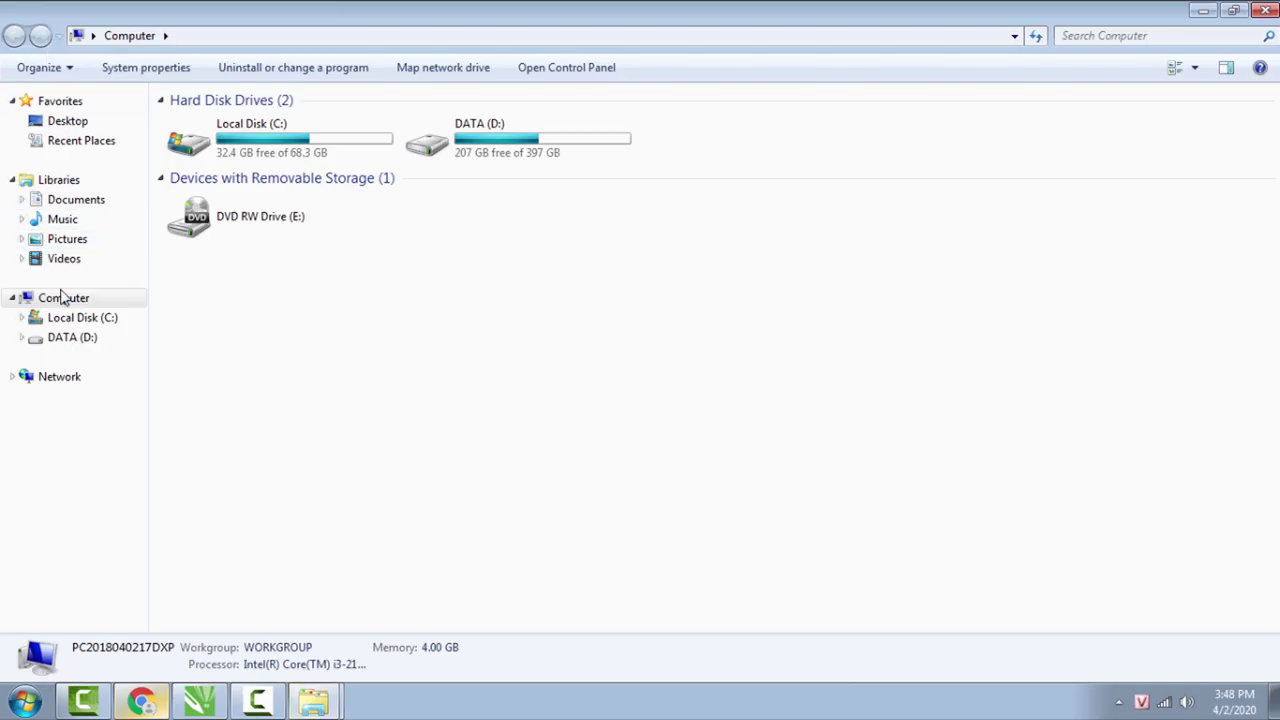
pyautogui.click(107, 320)
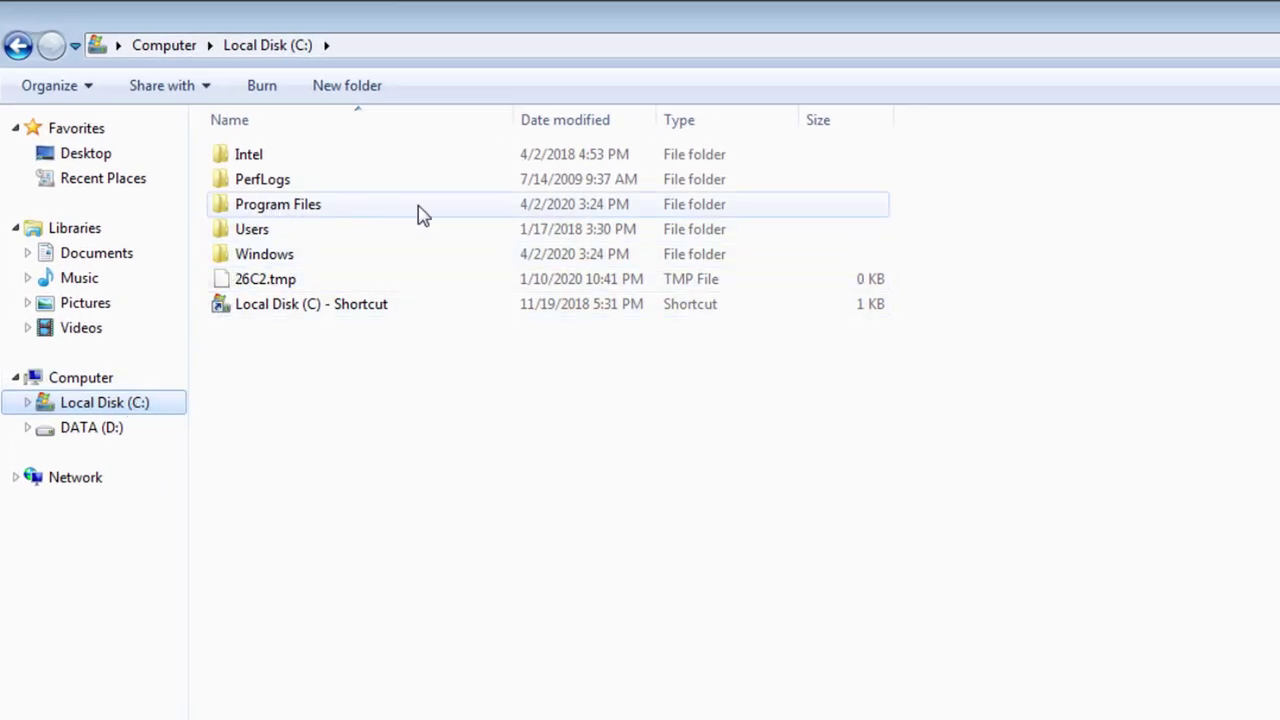
pyautogui.doubleClick(367, 210)
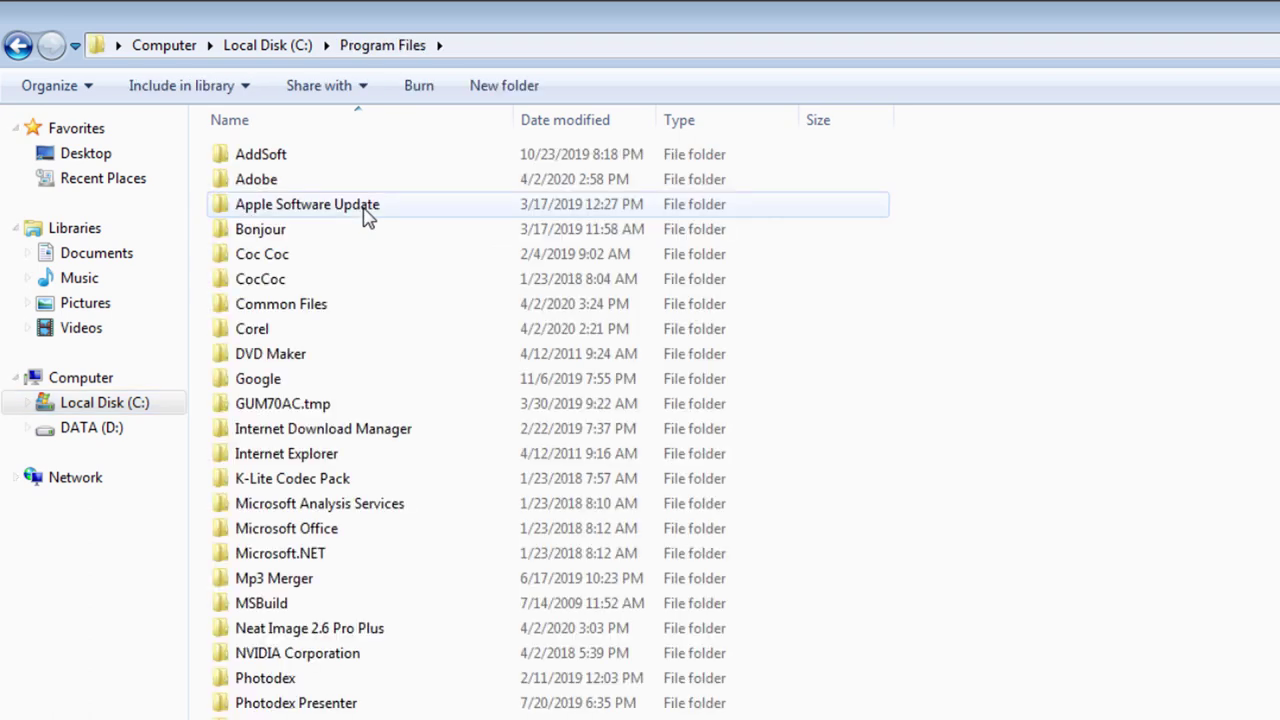
pyautogui.doubleClick(275, 338)
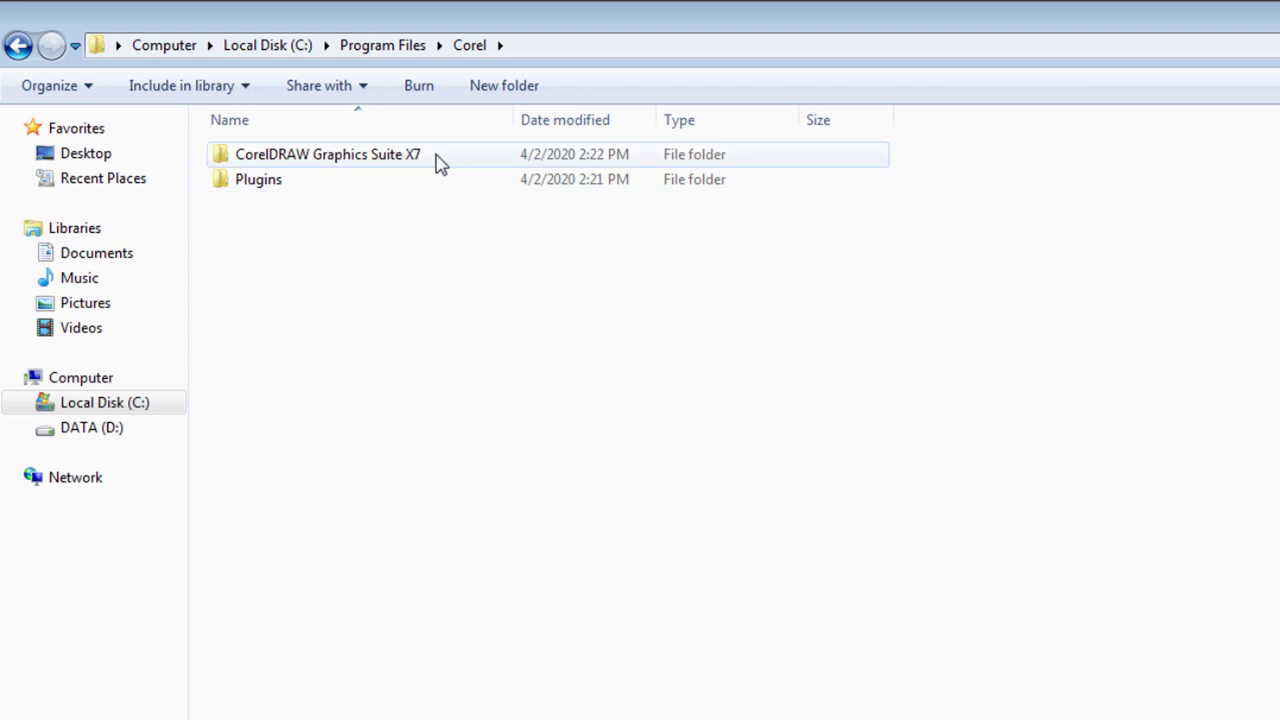
pyautogui.doubleClick(437, 160)
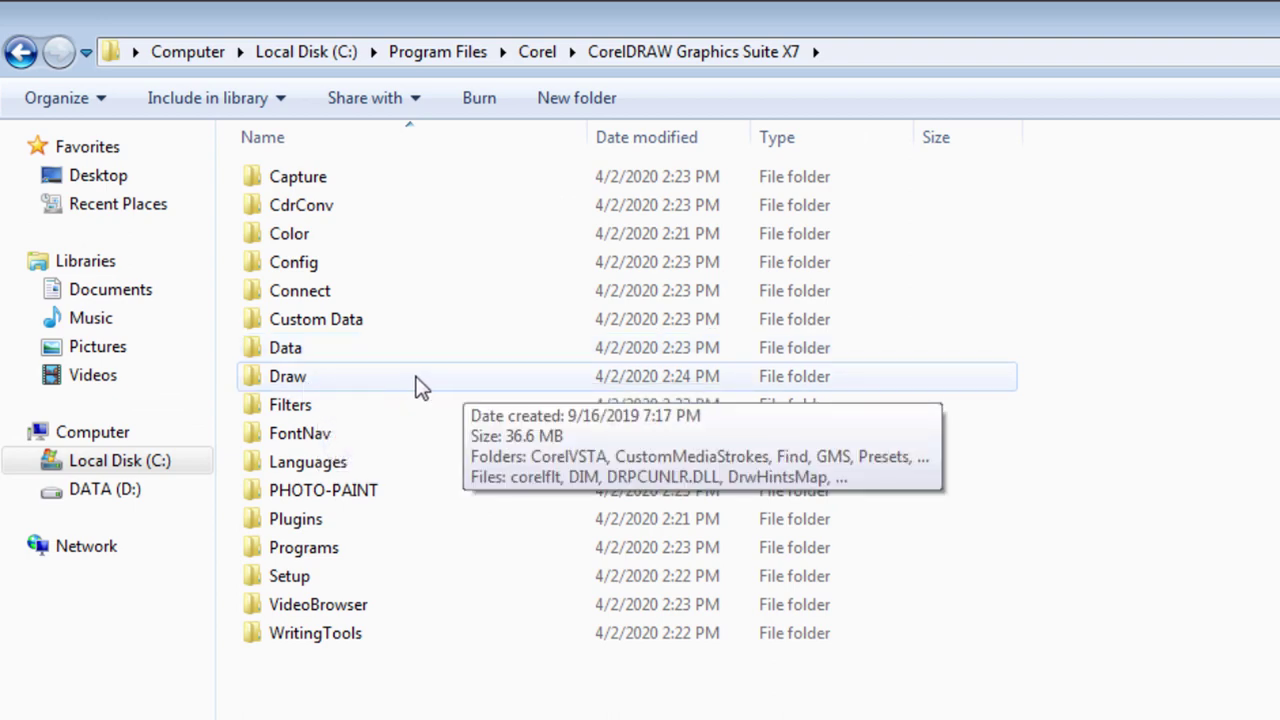
pyautogui.doubleClick(417, 380)
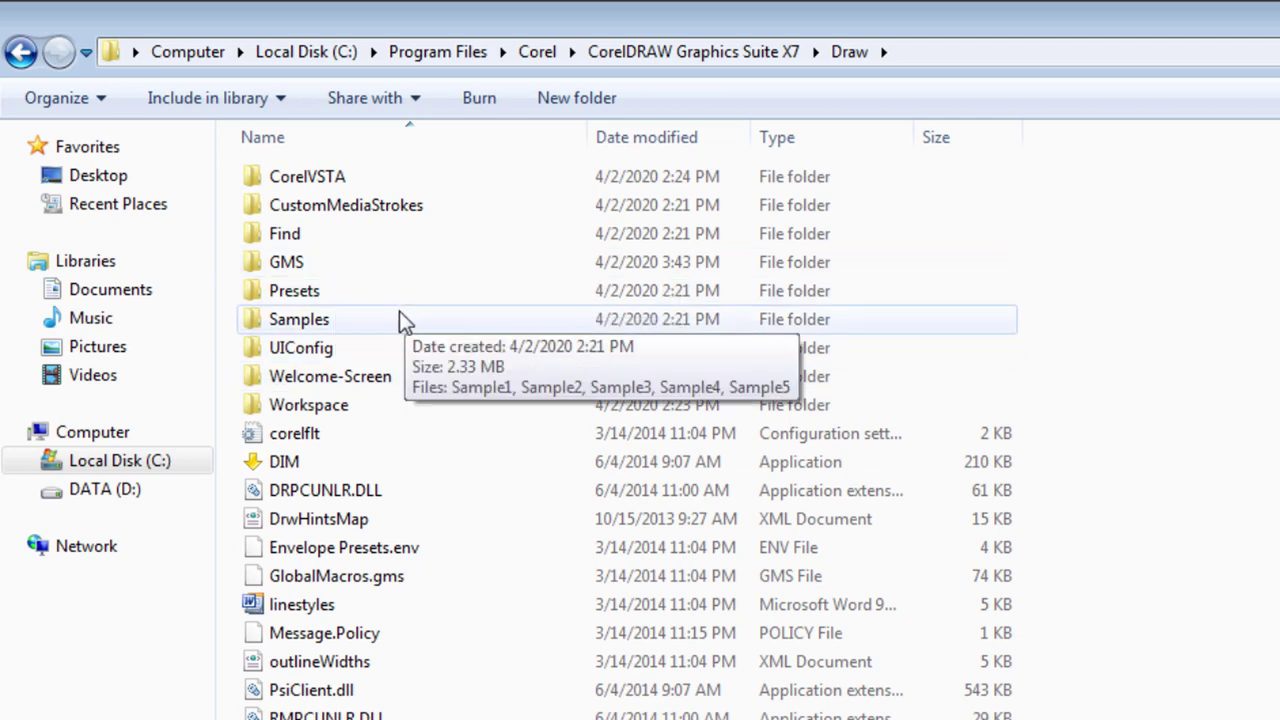
pyautogui.doubleClick(495, 266)
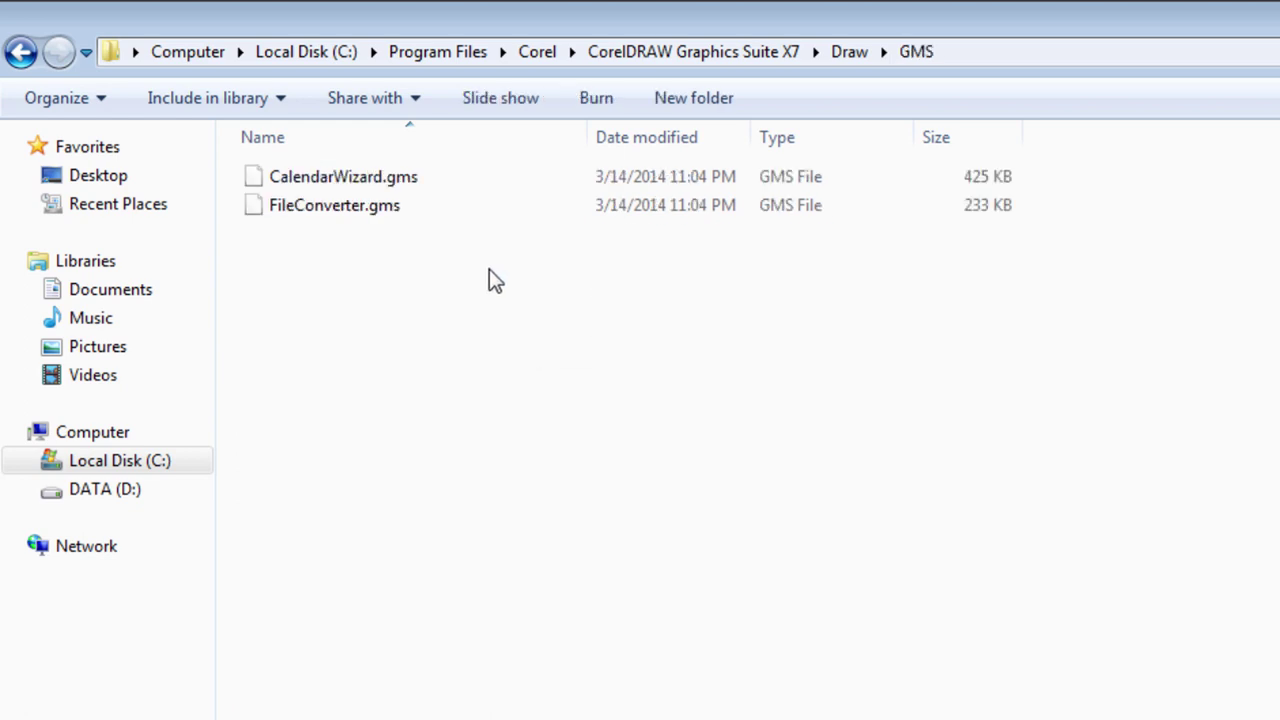
# - Paste the three copied files into the GMS folder and close the window
pyautogui.rightClick(489, 269)
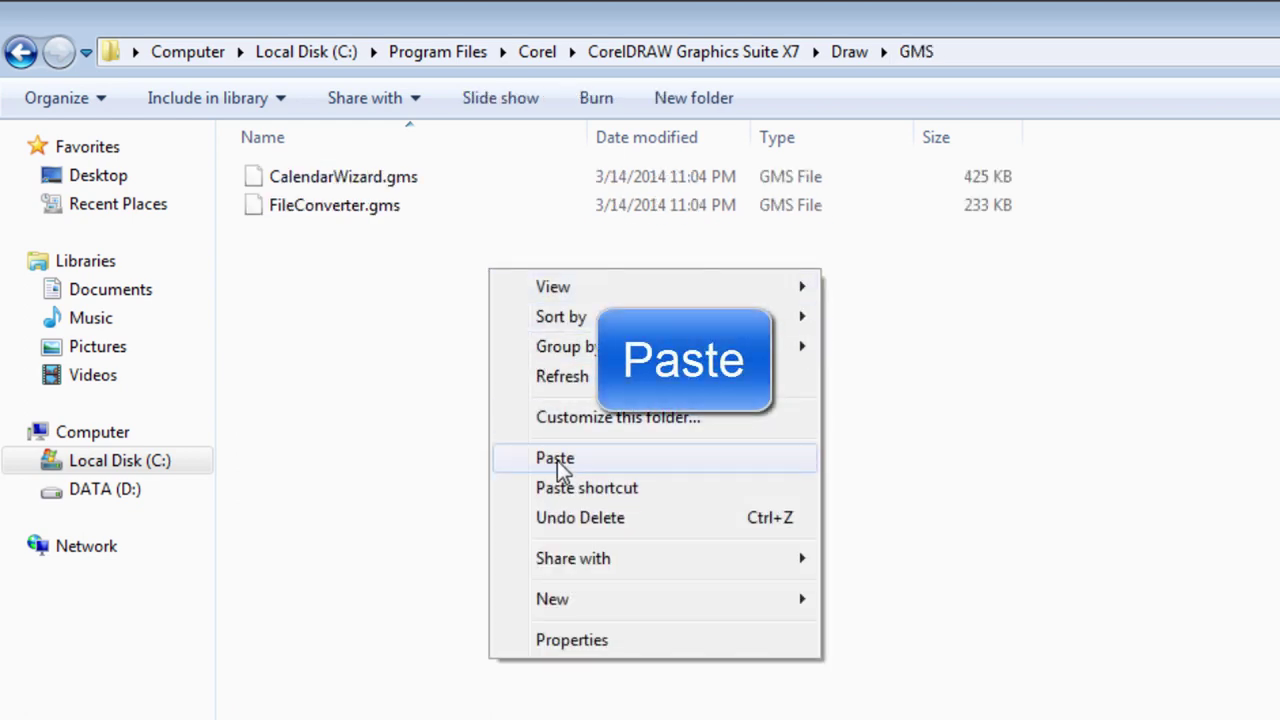
pyautogui.click(677, 459)
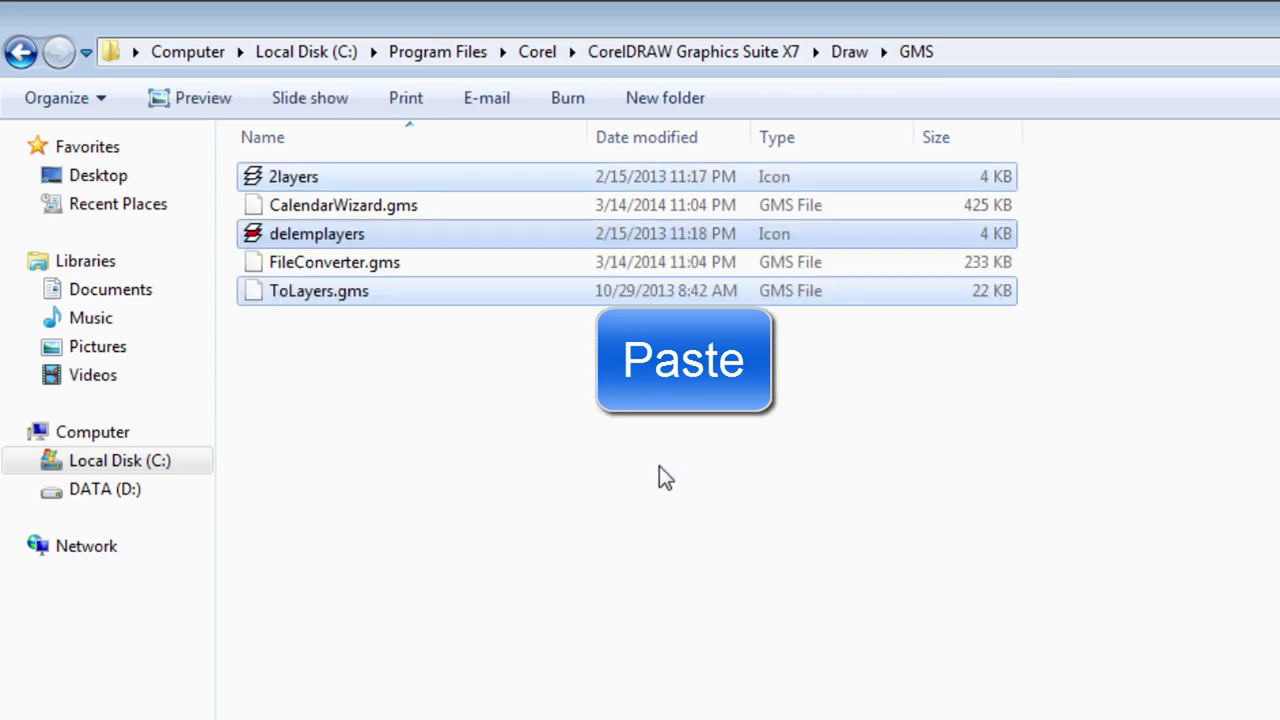
pyautogui.click(657, 469)
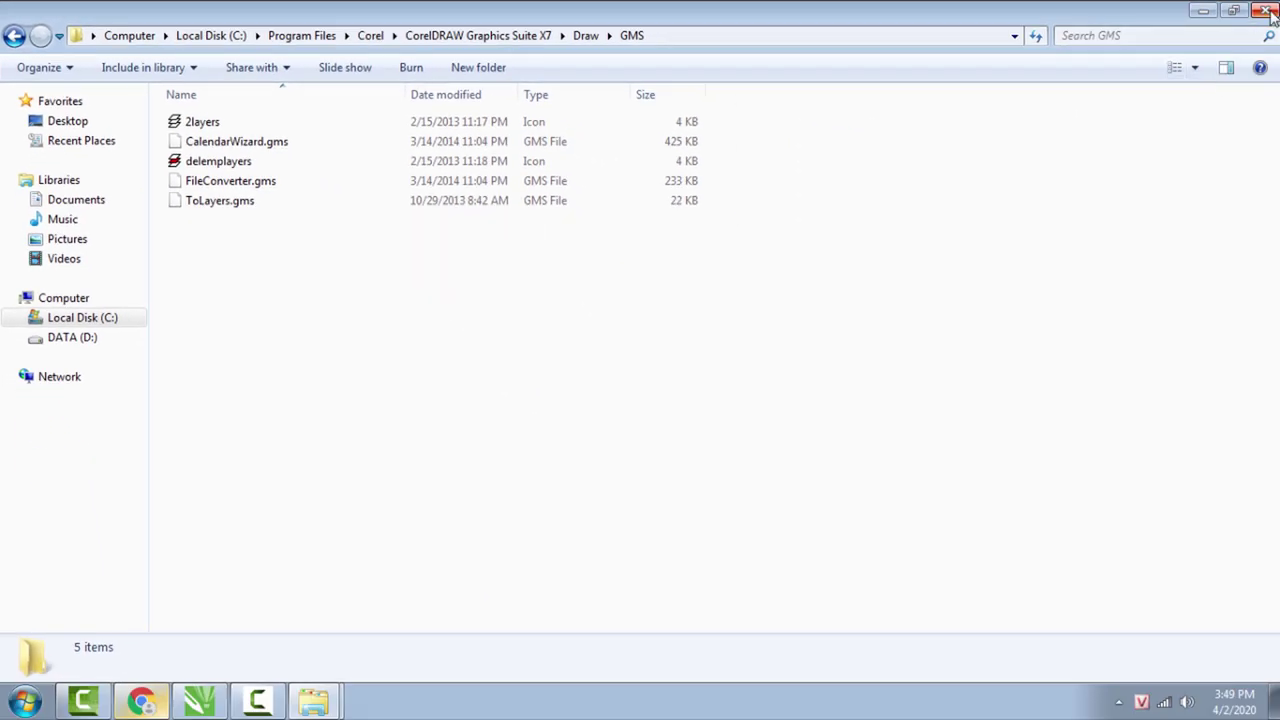
pyautogui.click(1258, 10)
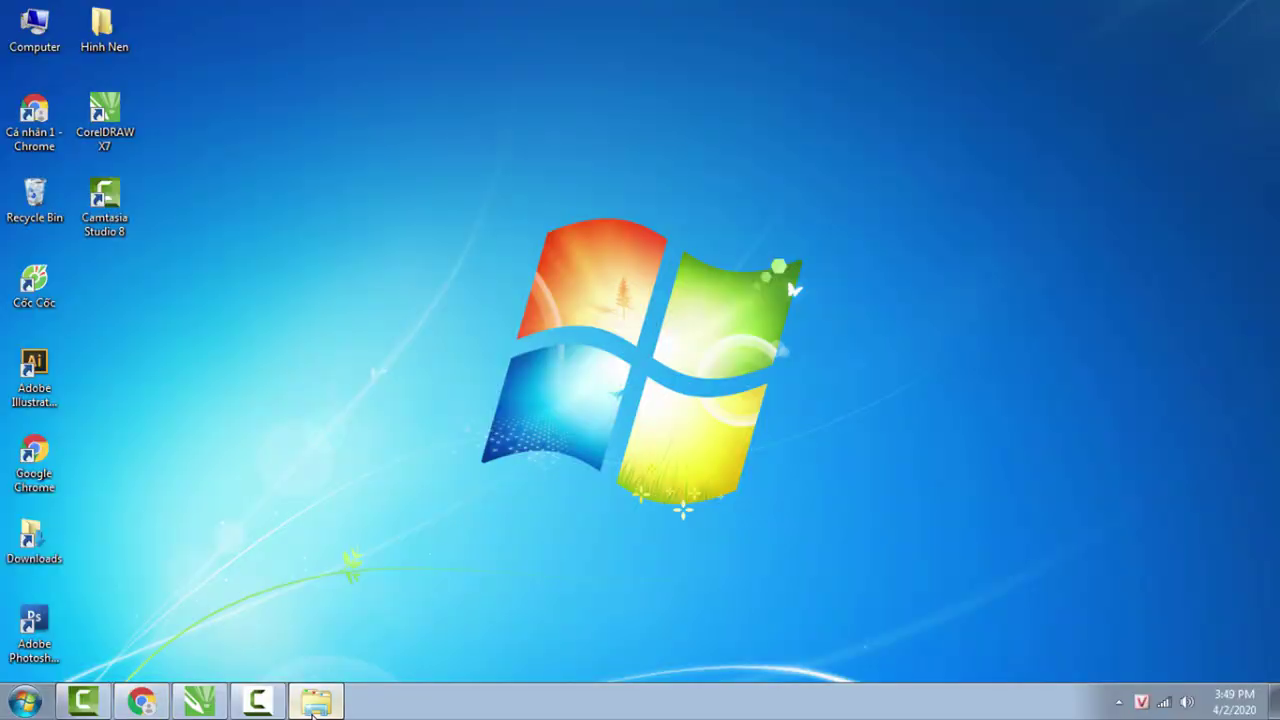
# - Close the Downloads window and create a new Letter-size CorelDRAW document, Untitled-1
pyautogui.click(313, 710)
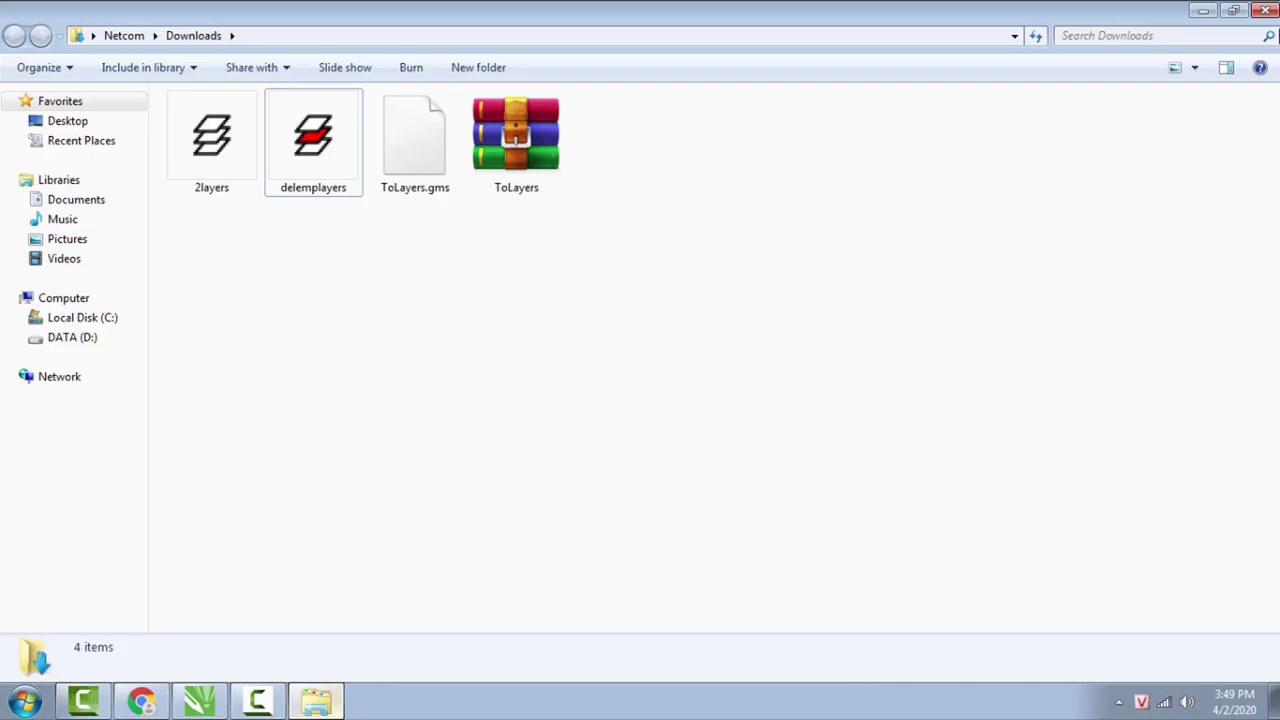
pyautogui.click(1266, 12)
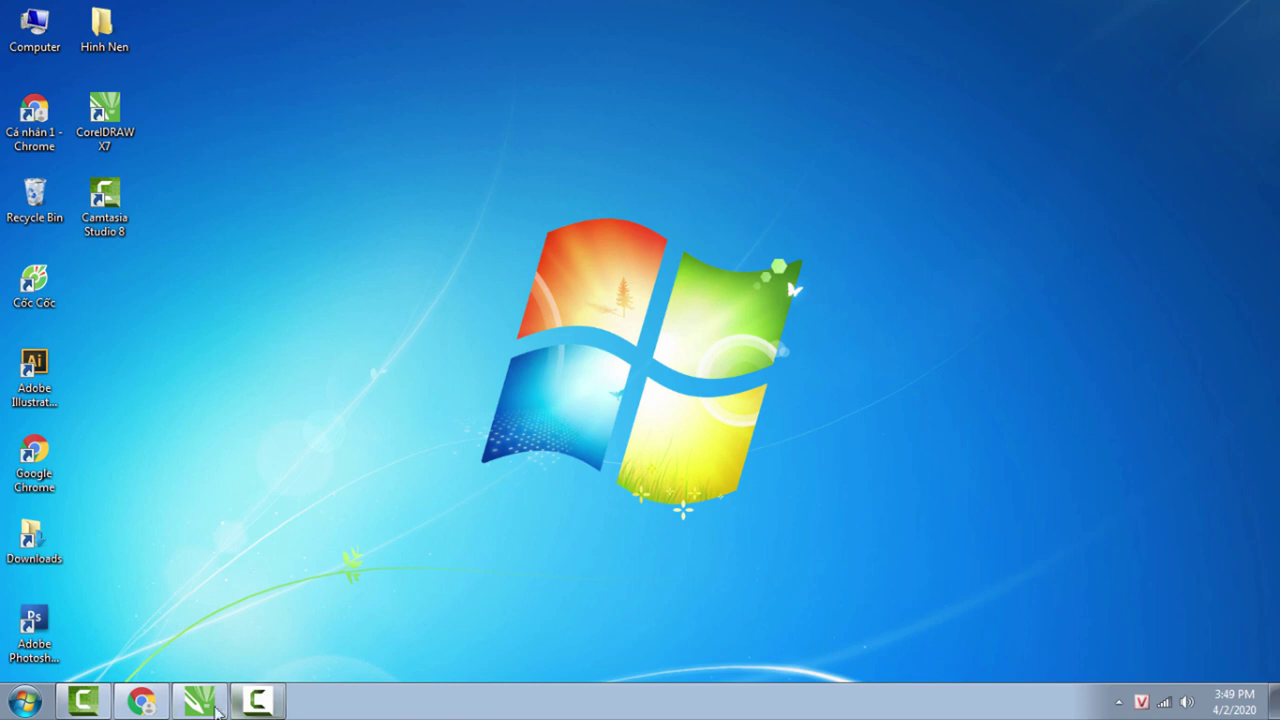
pyautogui.click(200, 708)
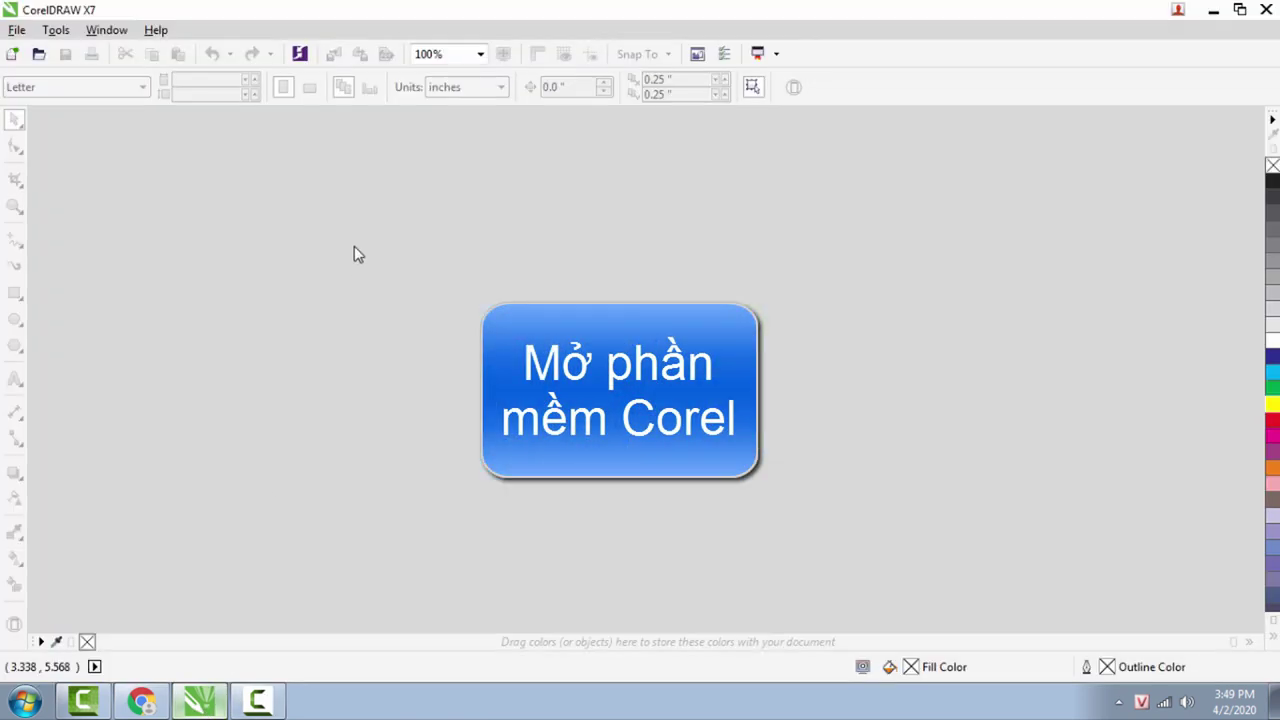
pyautogui.click(12, 57)
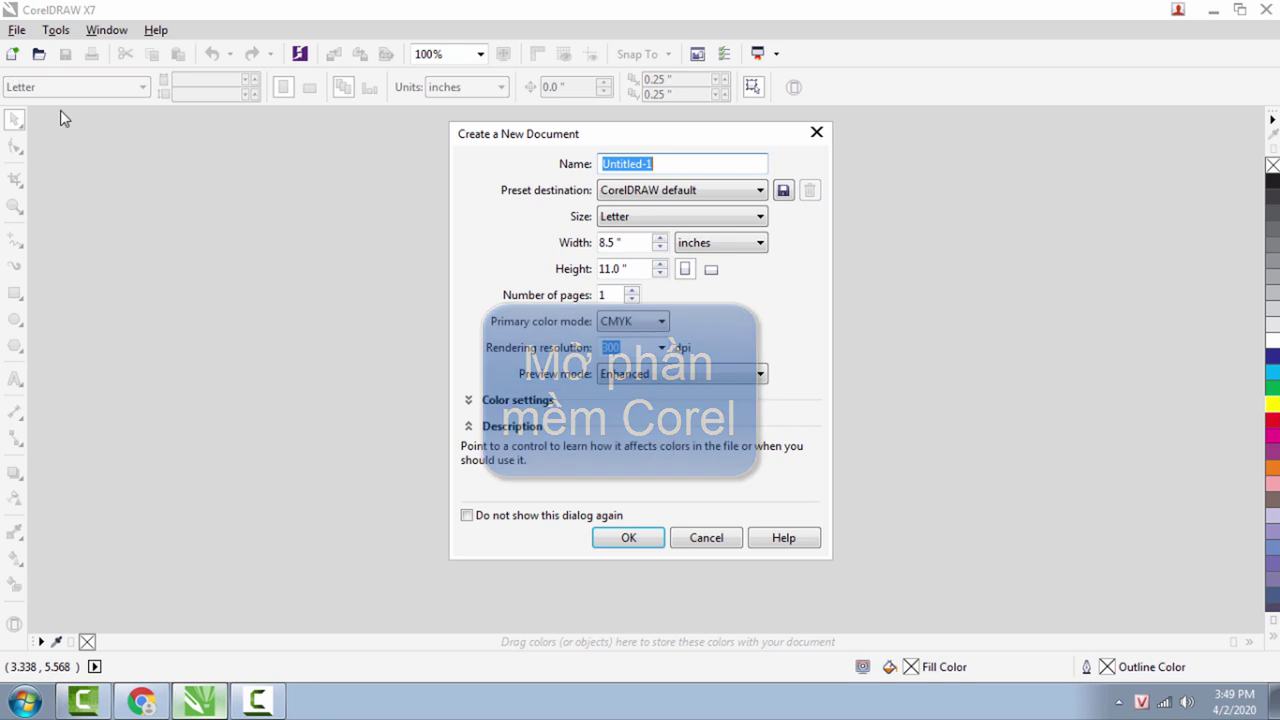
pyautogui.click(628, 539)
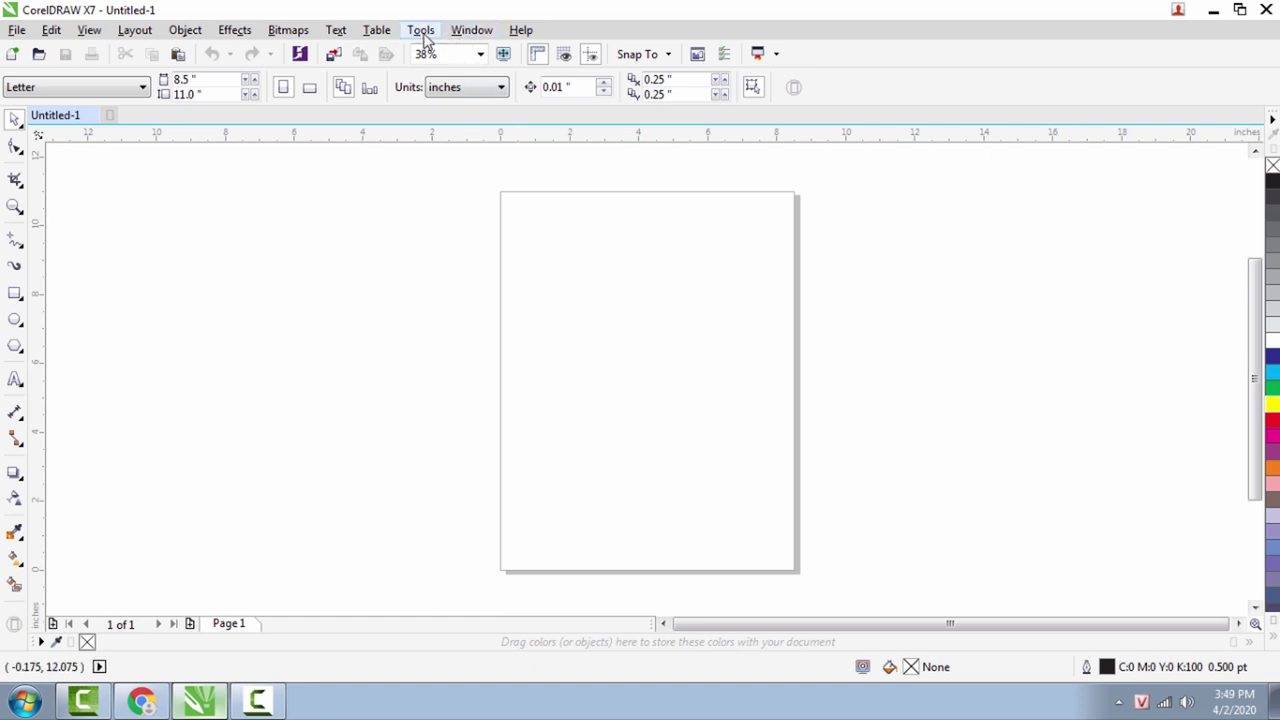
# - Open Tools > Customization and go to the Workspace > Customization > Commands page
pyautogui.click(424, 38)
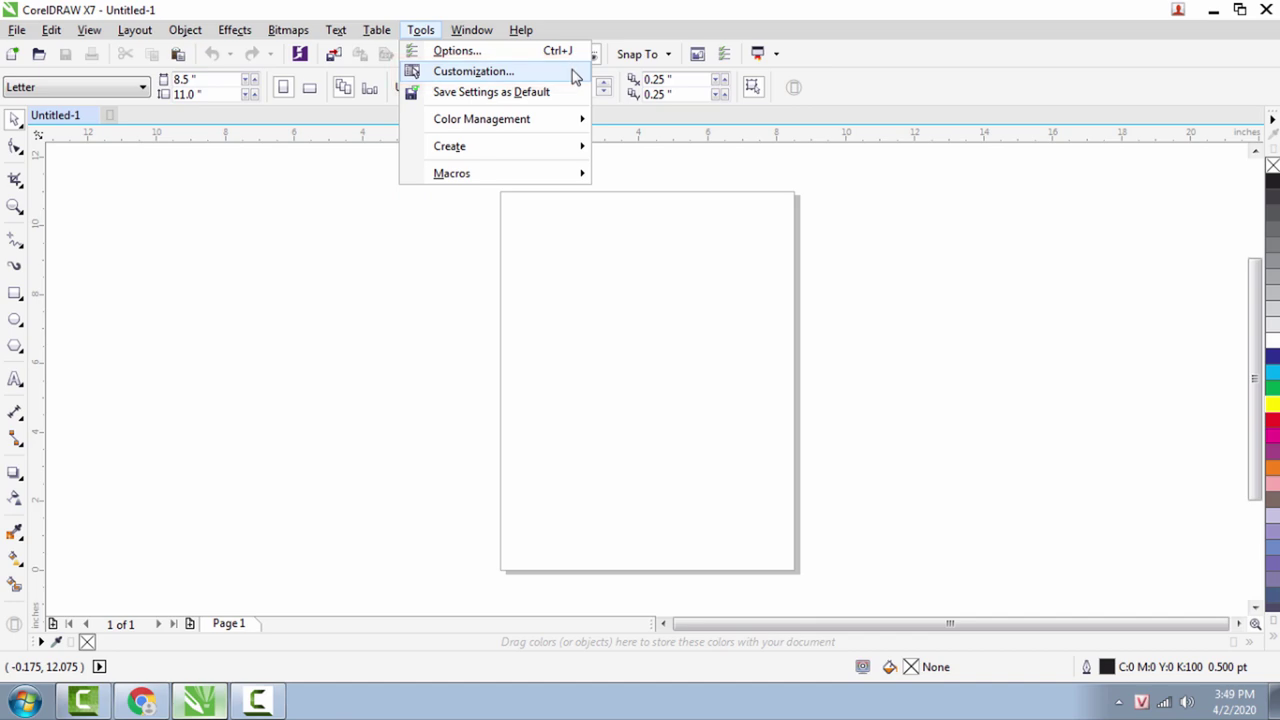
pyautogui.click(575, 72)
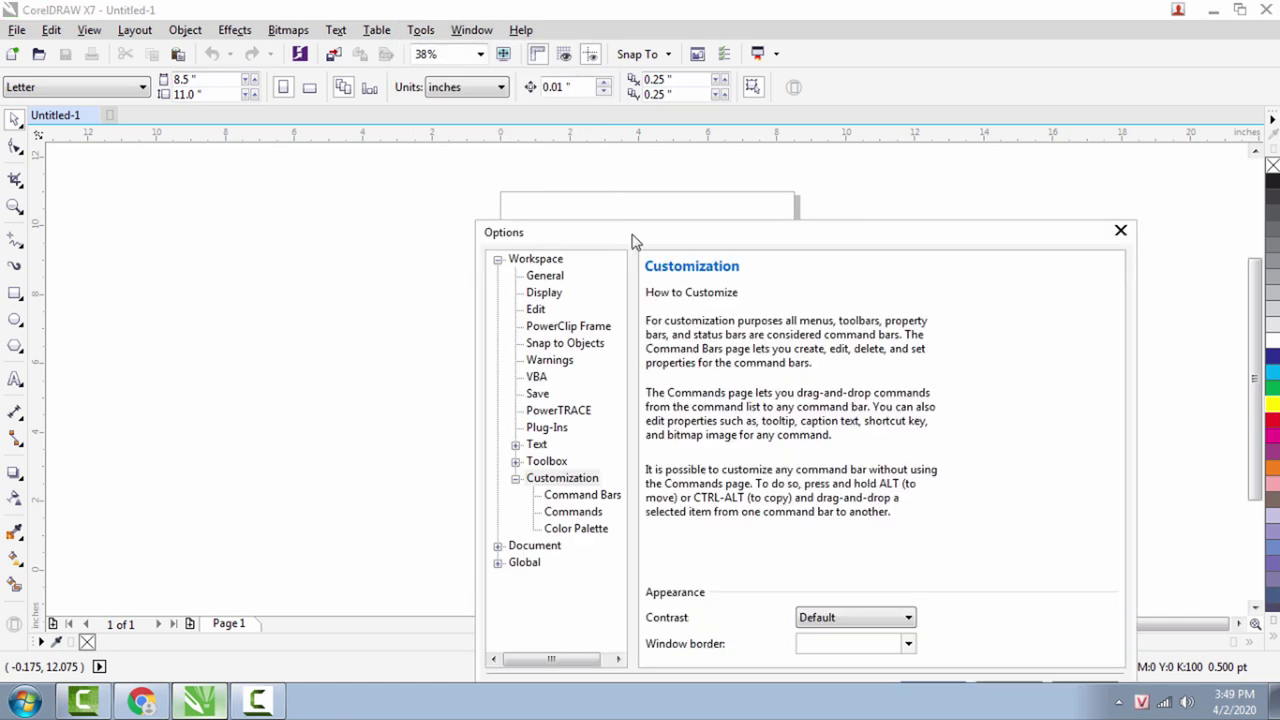
pyautogui.moveTo(632, 240); pyautogui.dragTo(415, 165)
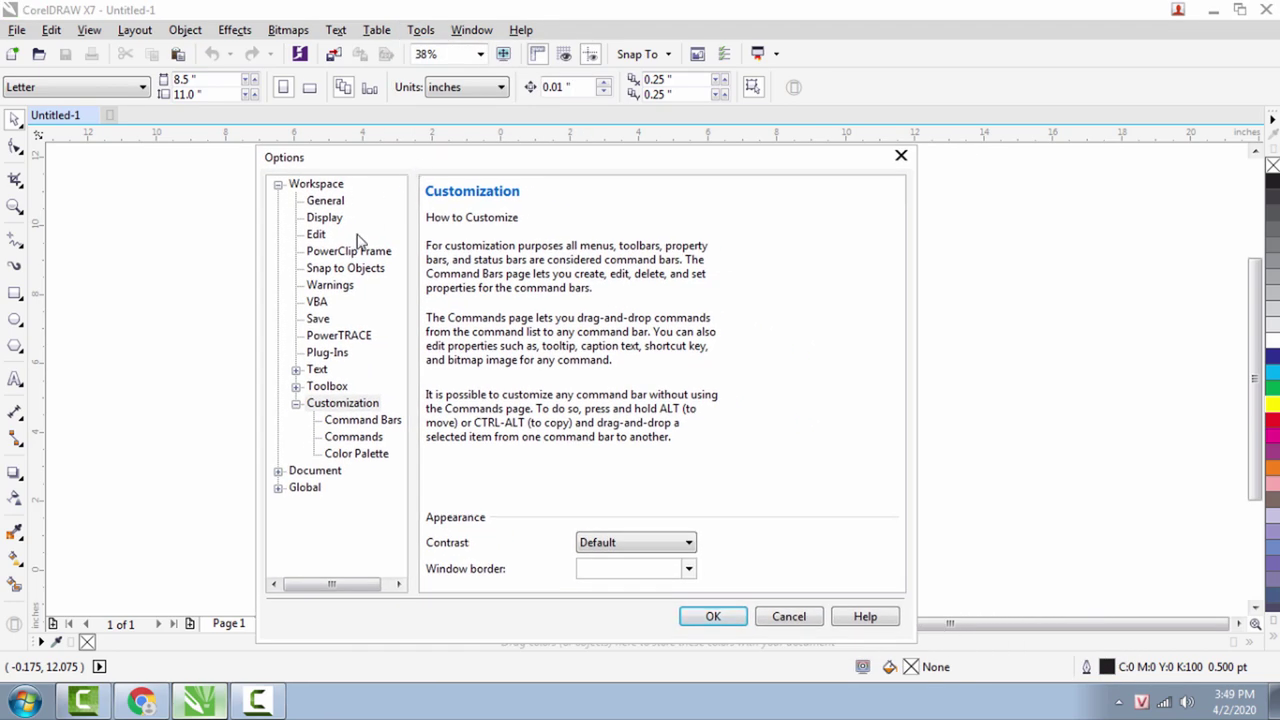
pyautogui.click(362, 440)
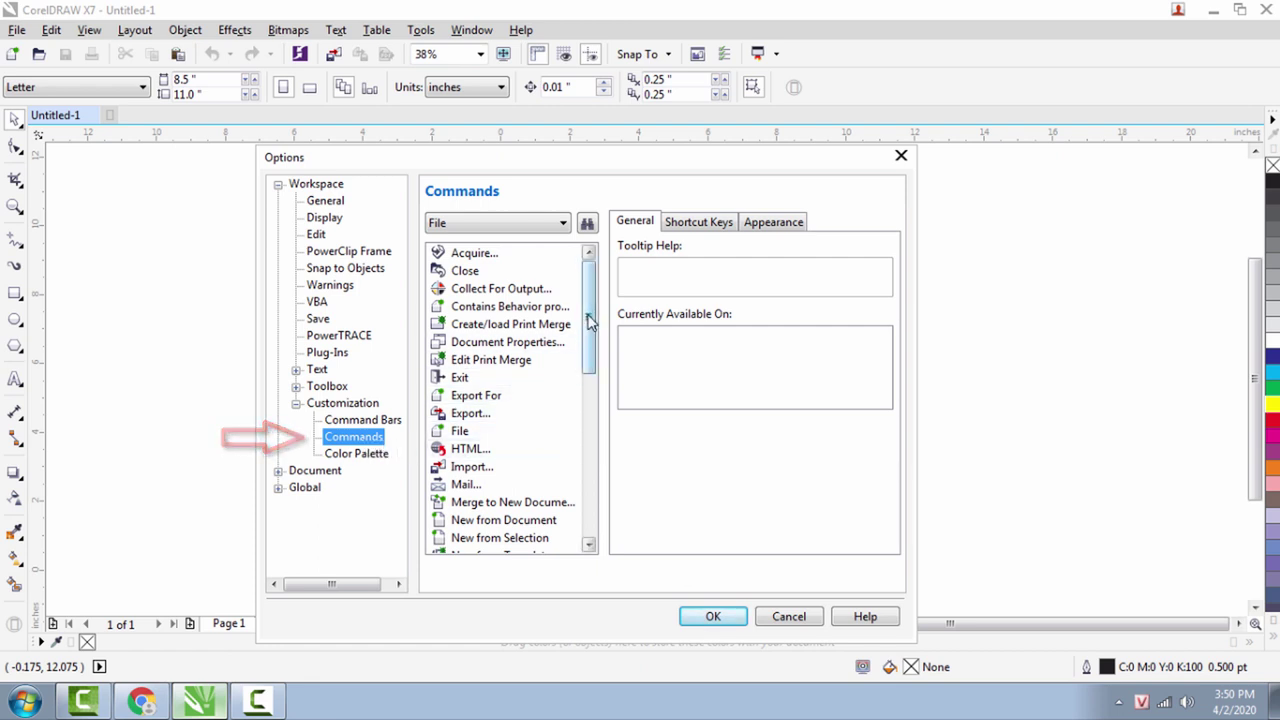
pyautogui.moveTo(590, 322)
pyautogui.mouseDown()
pyautogui.moveTo(588, 466)
pyautogui.moveTo(607, 295)
pyautogui.mouseUp()
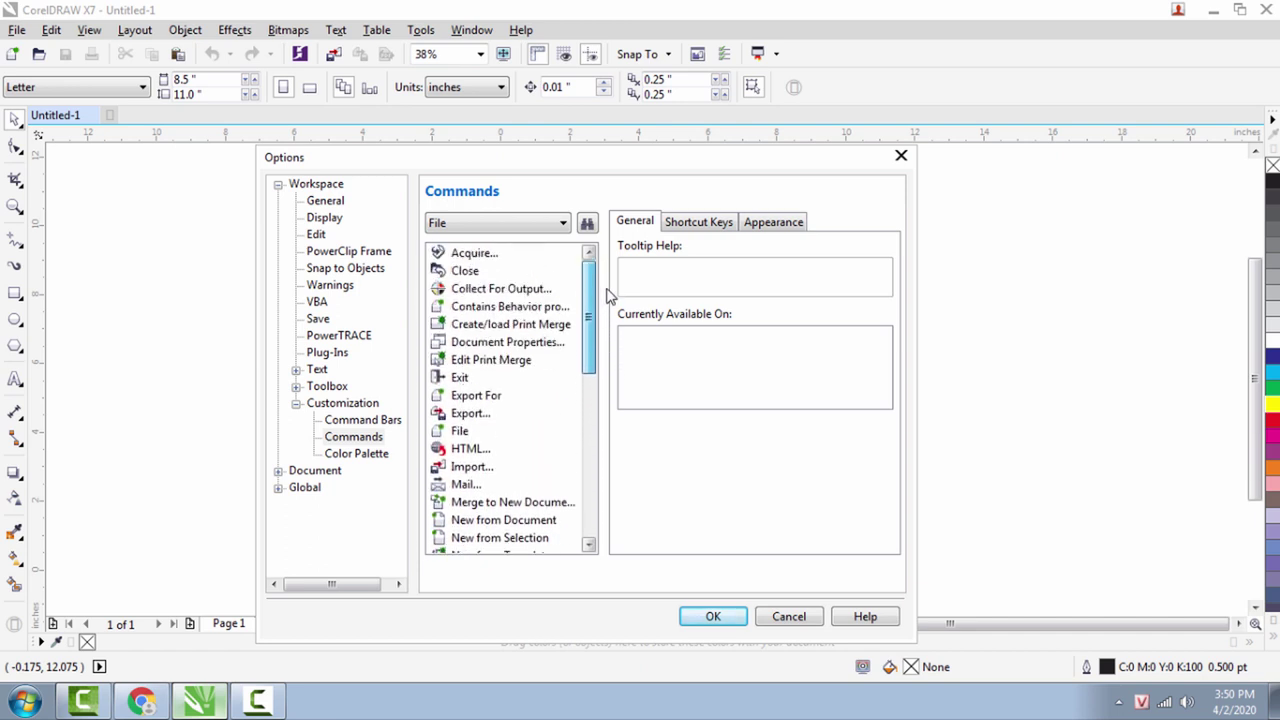
# - Show the Macros category, select ToLayer.ToLayers, and view its Appearance settings
pyautogui.click(564, 223)
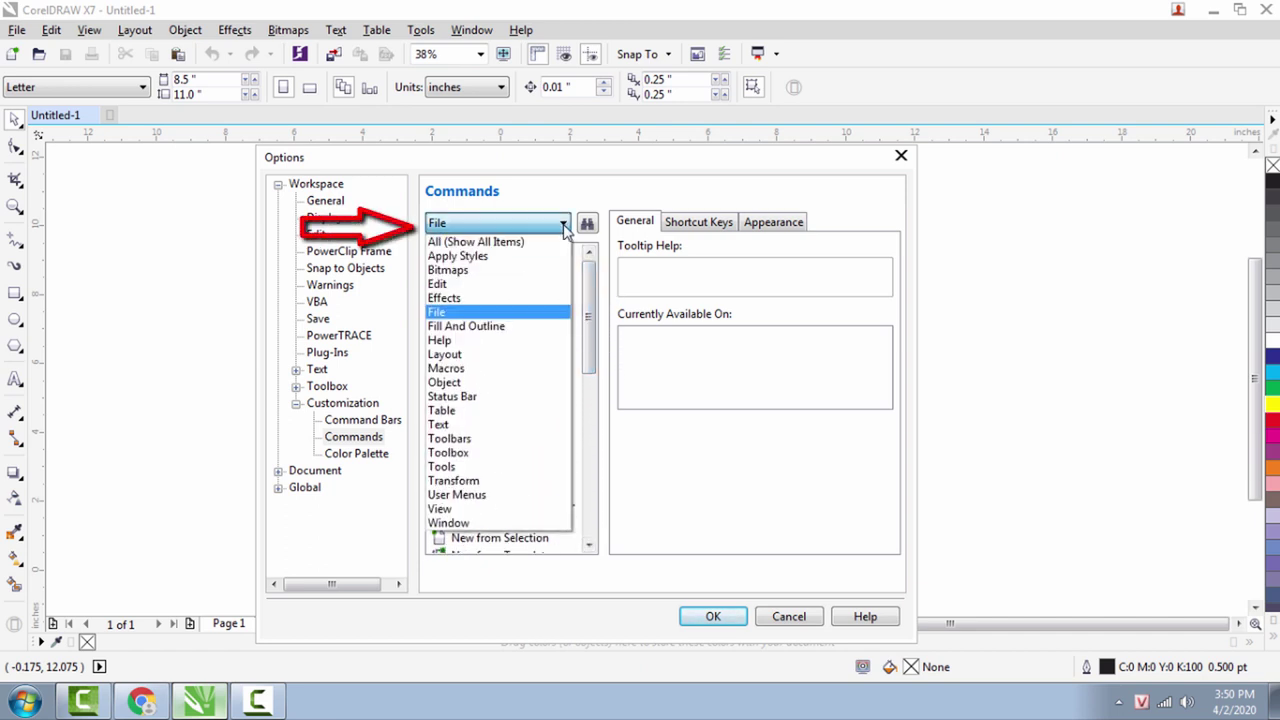
pyautogui.click(569, 375)
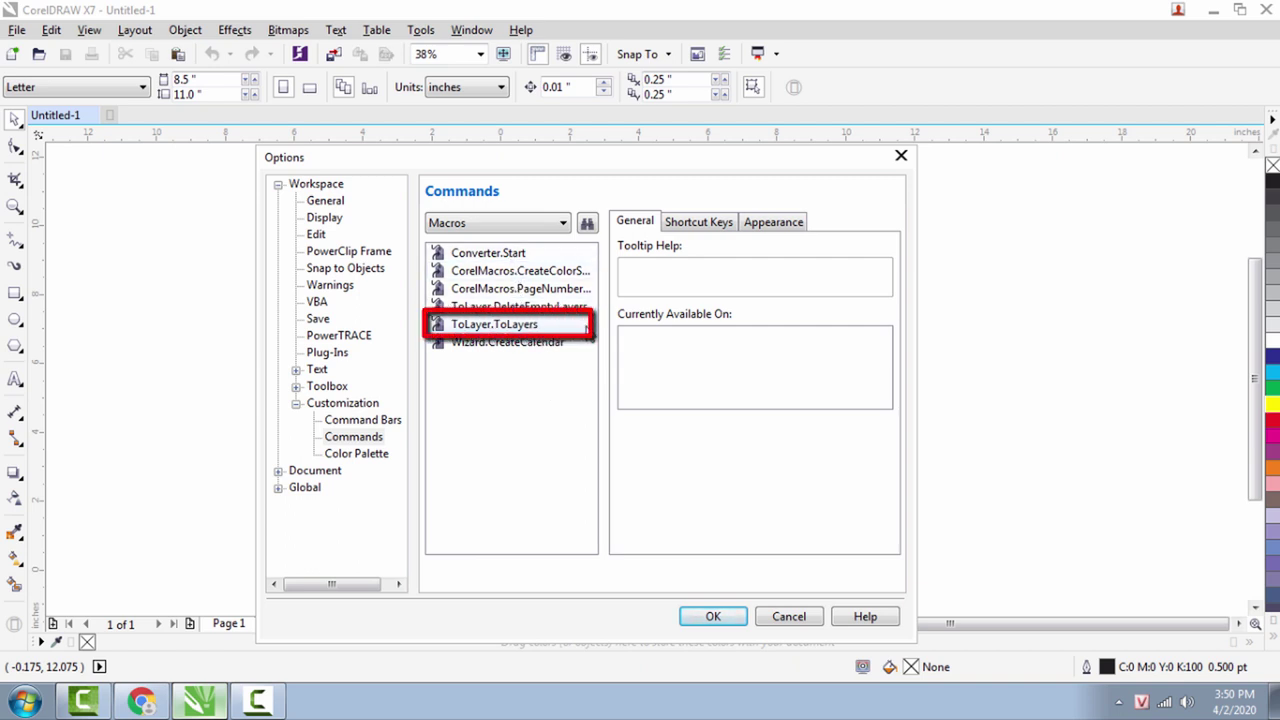
pyautogui.click(587, 328)
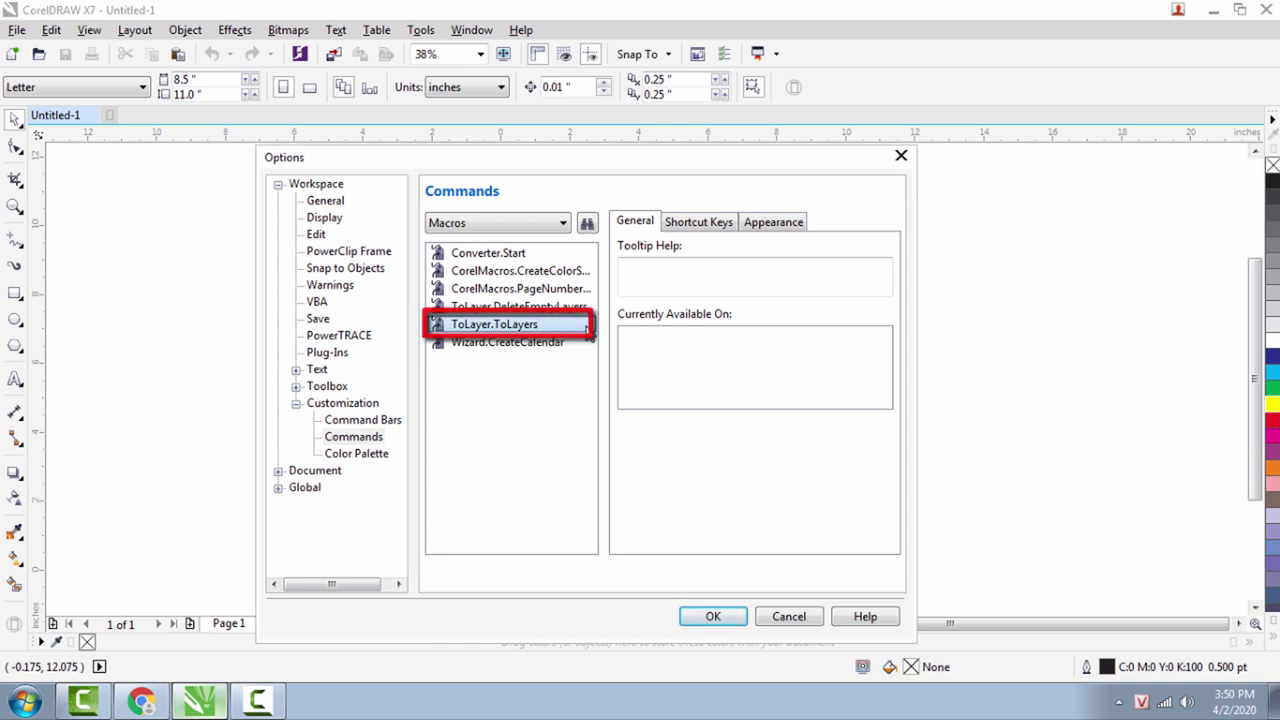
pyautogui.click(775, 224)
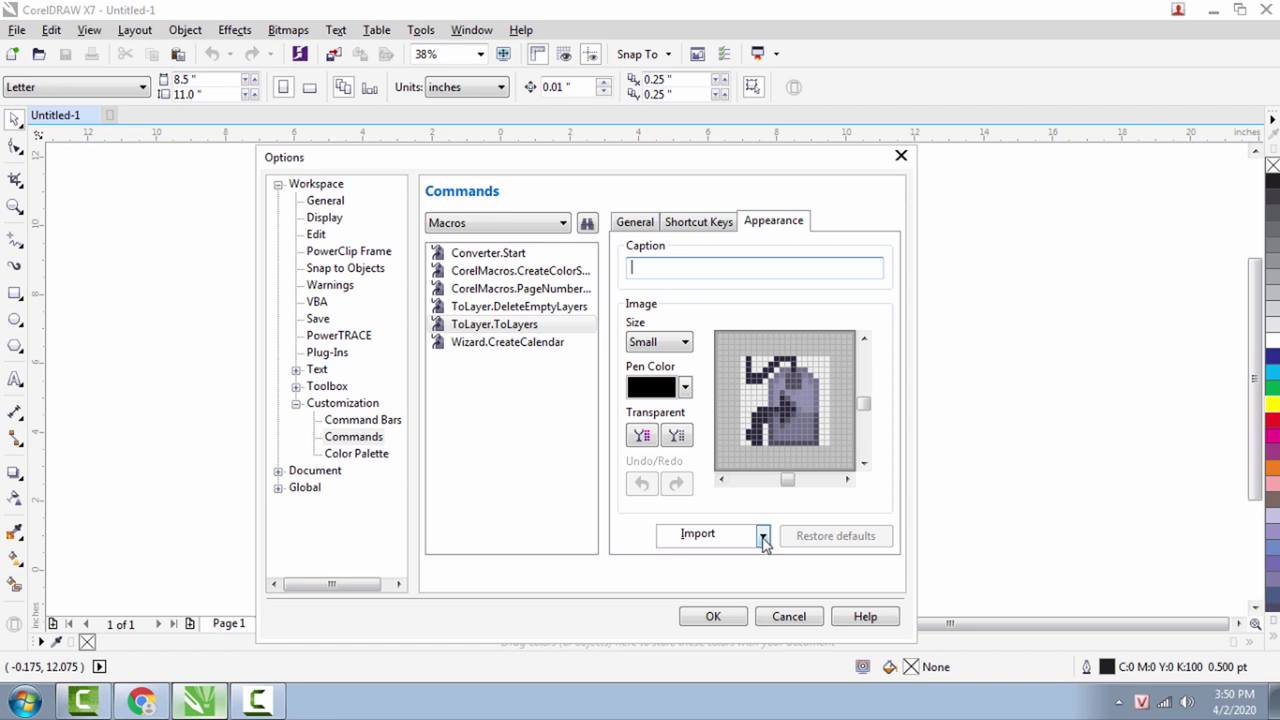
# - Start importing a macro icon from file and browse to C:\Program Files
pyautogui.click(763, 538)
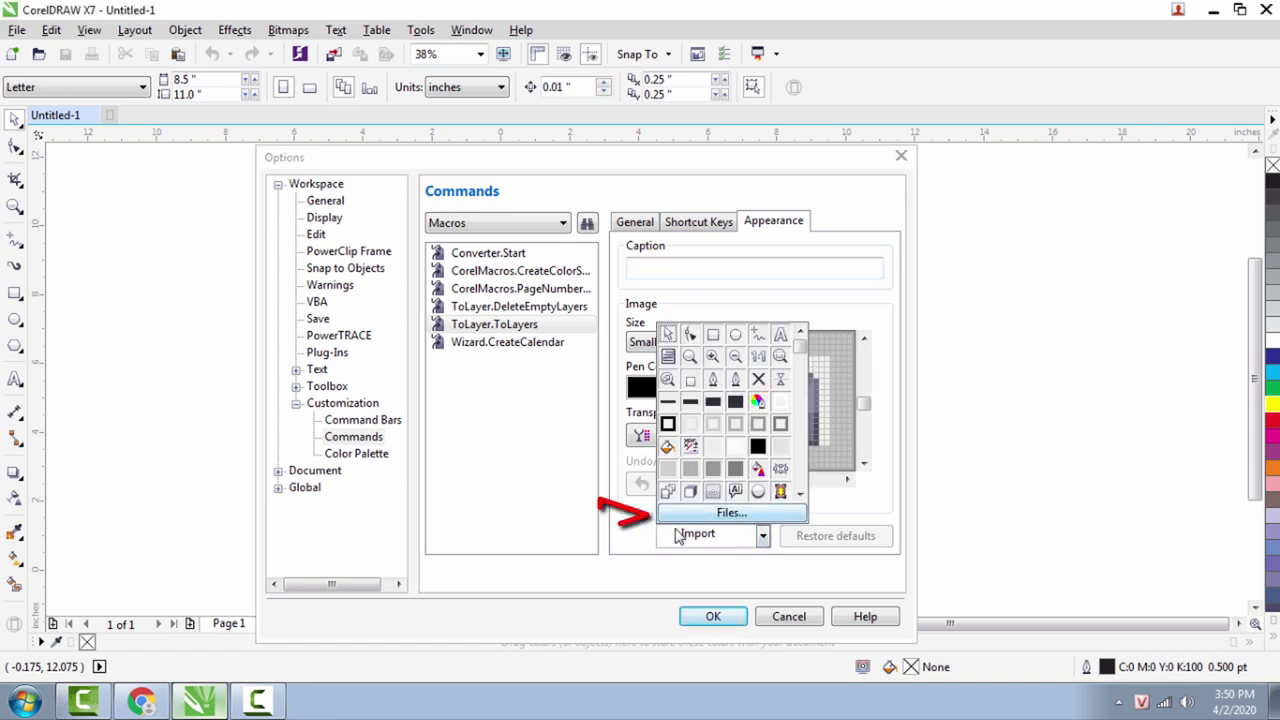
pyautogui.click(746, 522)
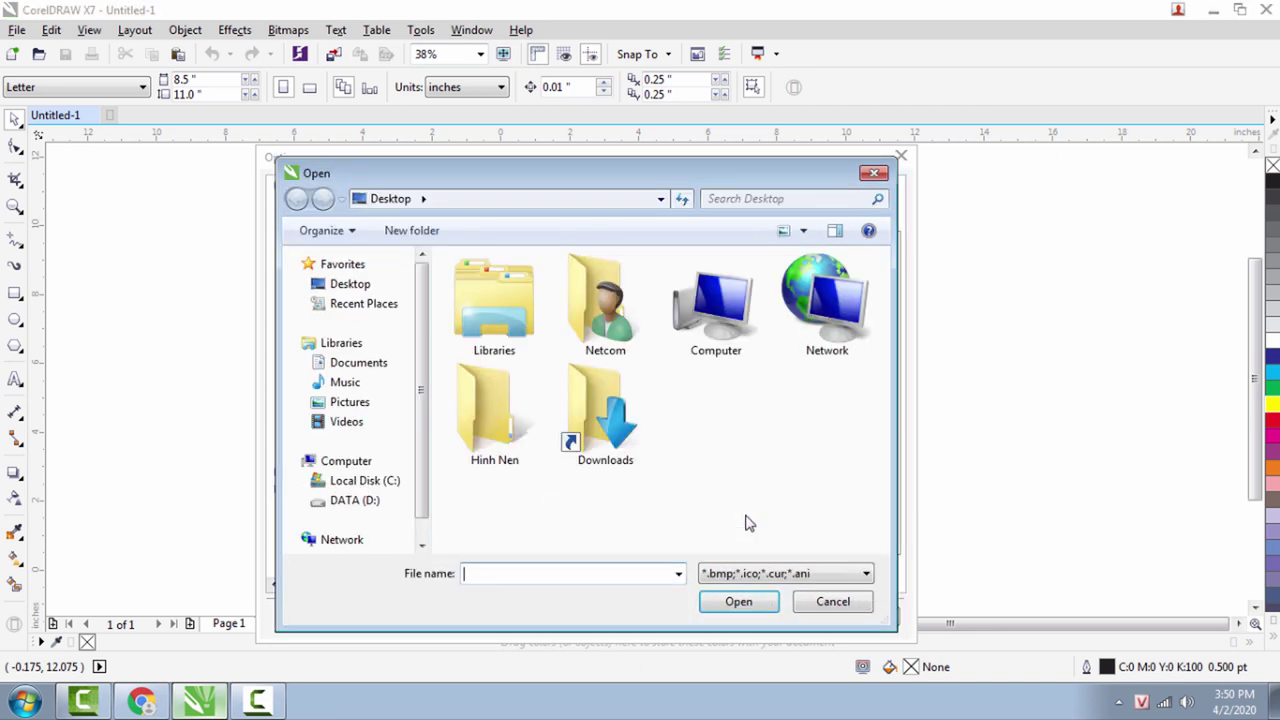
pyautogui.doubleClick(716, 333)
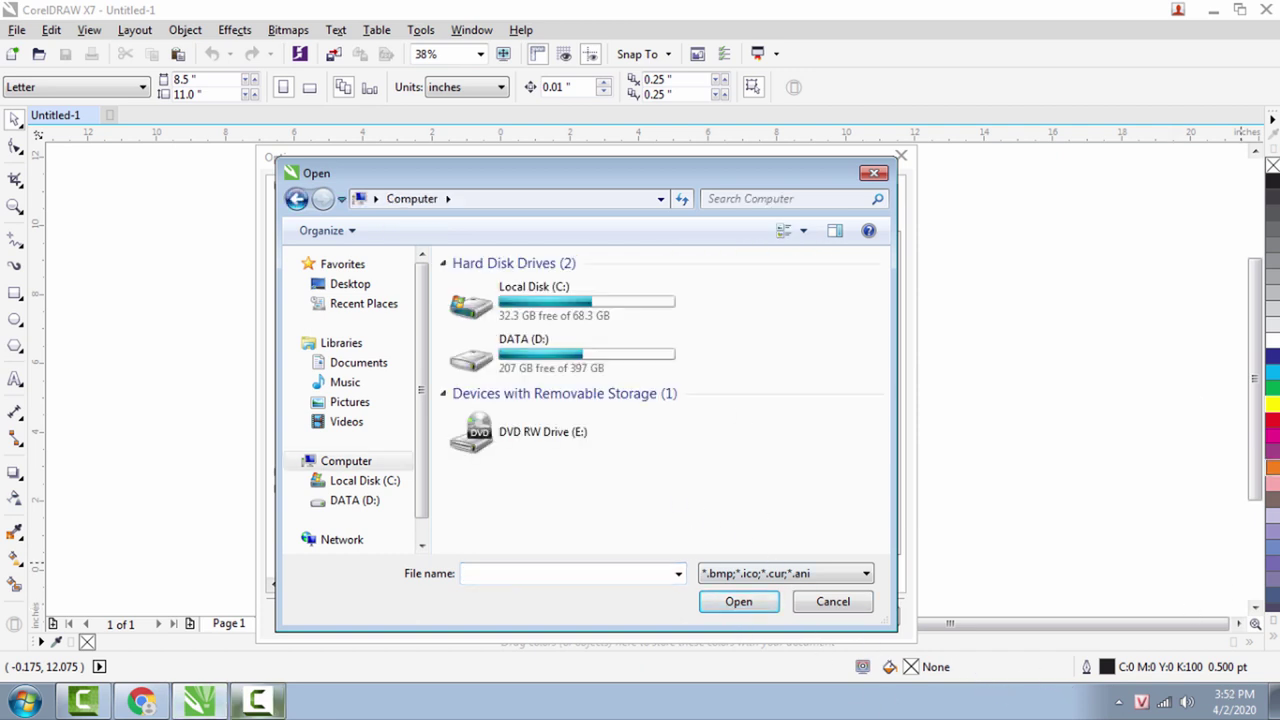
pyautogui.doubleClick(601, 312)
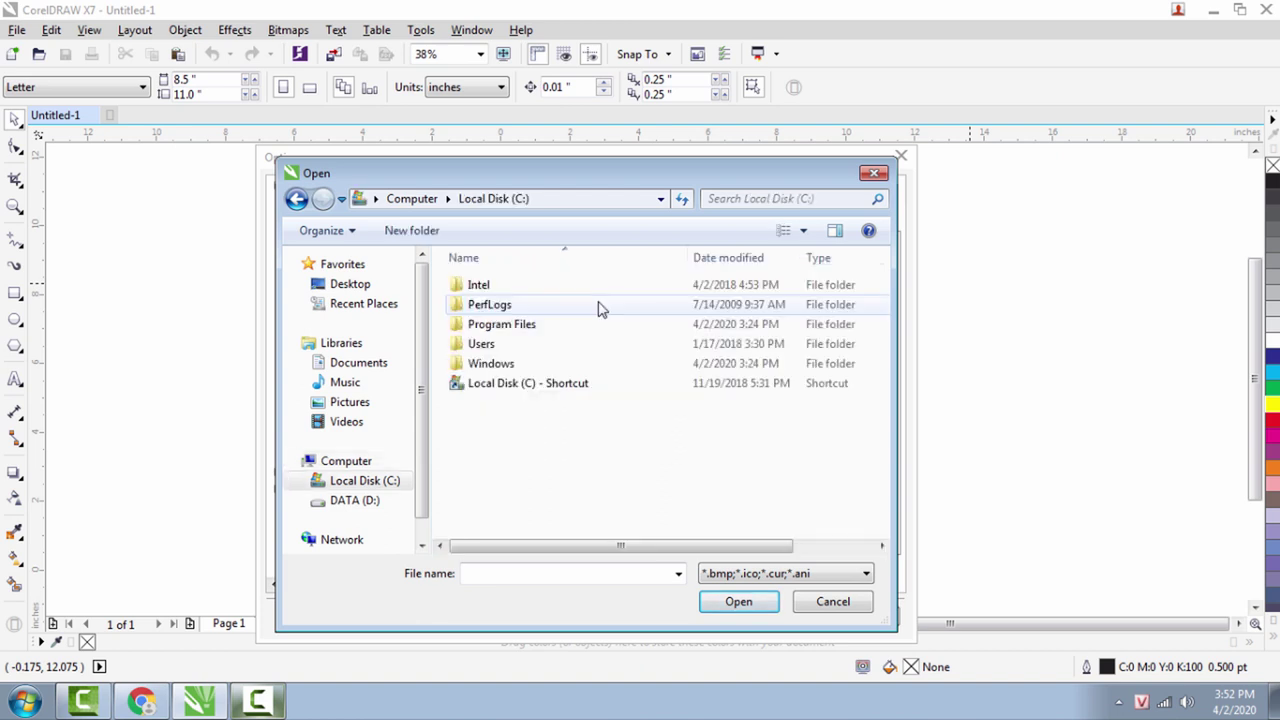
pyautogui.moveTo(560, 173); pyautogui.dragTo(450, 137)
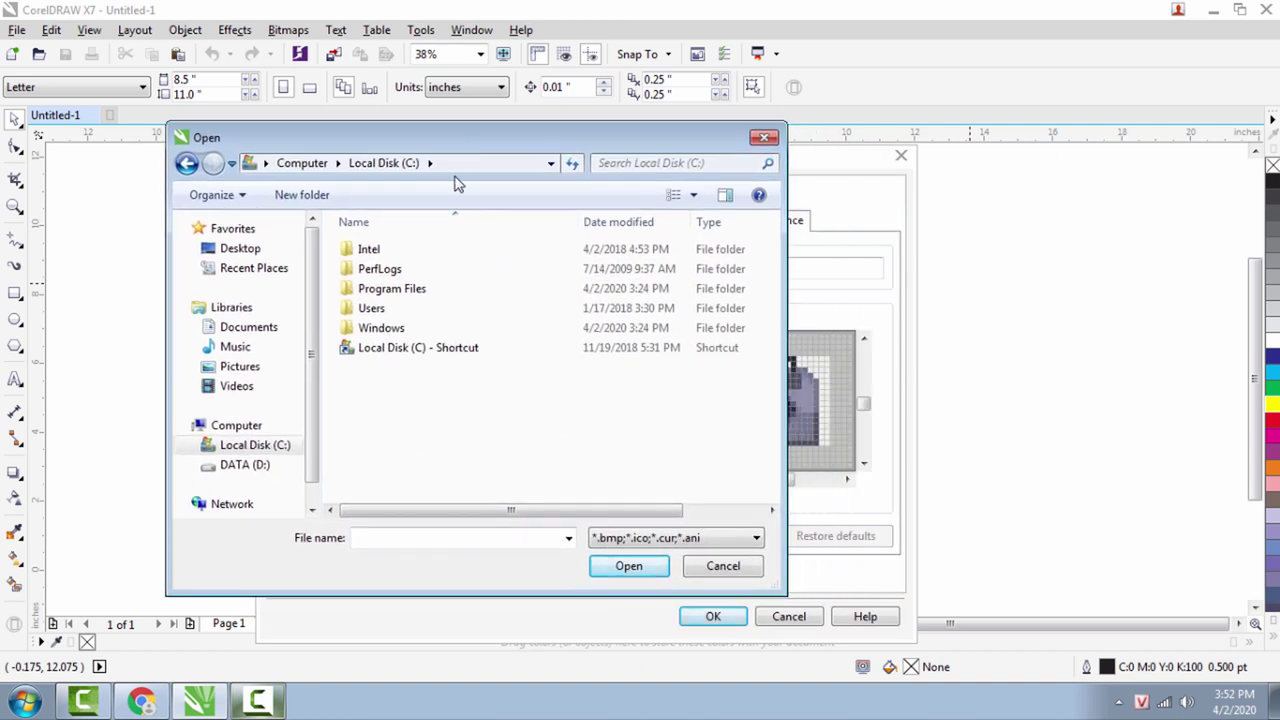
pyautogui.doubleClick(445, 290)
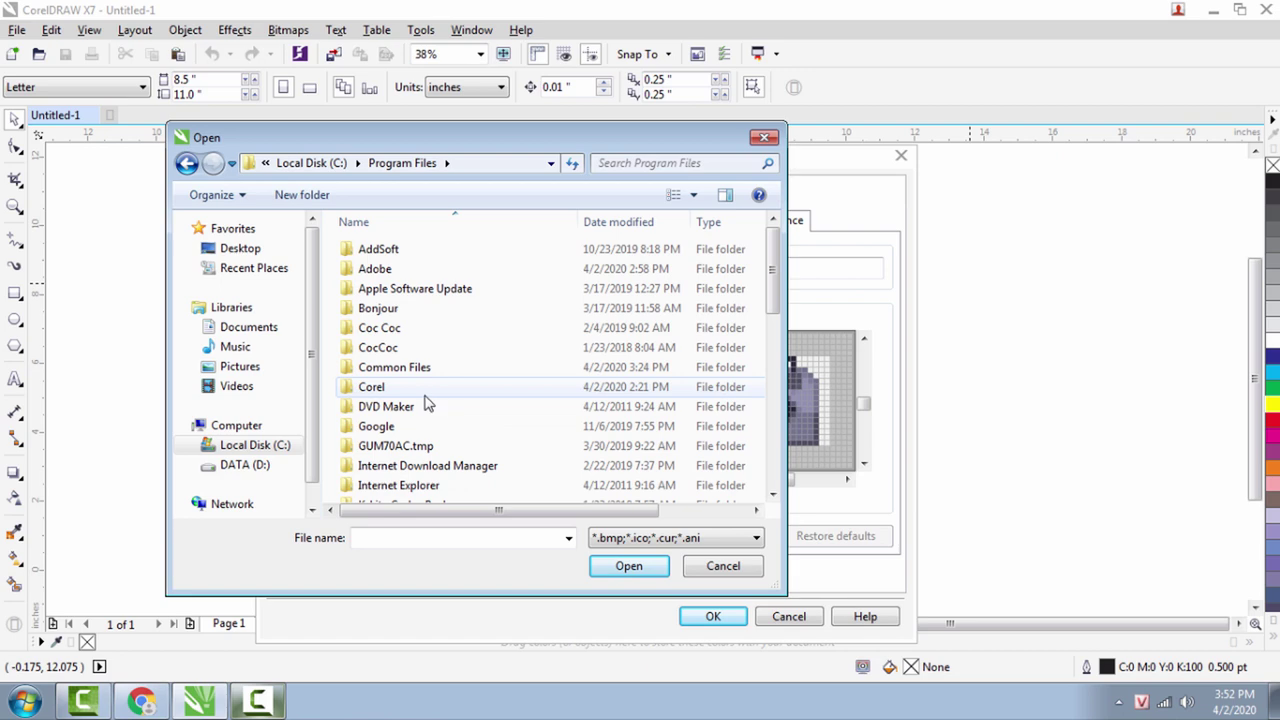
# - Go into Corel\CorelDRAW Graphics Suite X7\Draw\GMS and import delemplayers as the macro icon
pyautogui.scroll(-2, 430, 397)
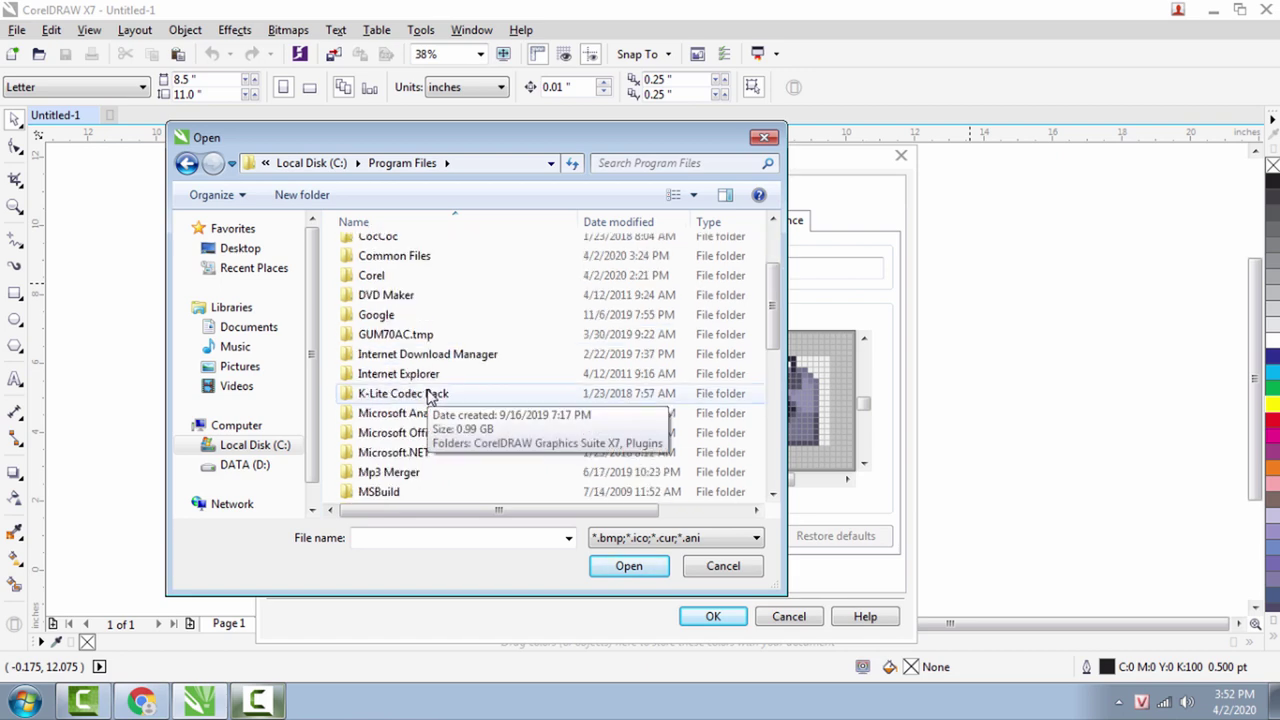
pyautogui.scroll(-1, 430, 397)
pyautogui.scroll(3, 430, 397)
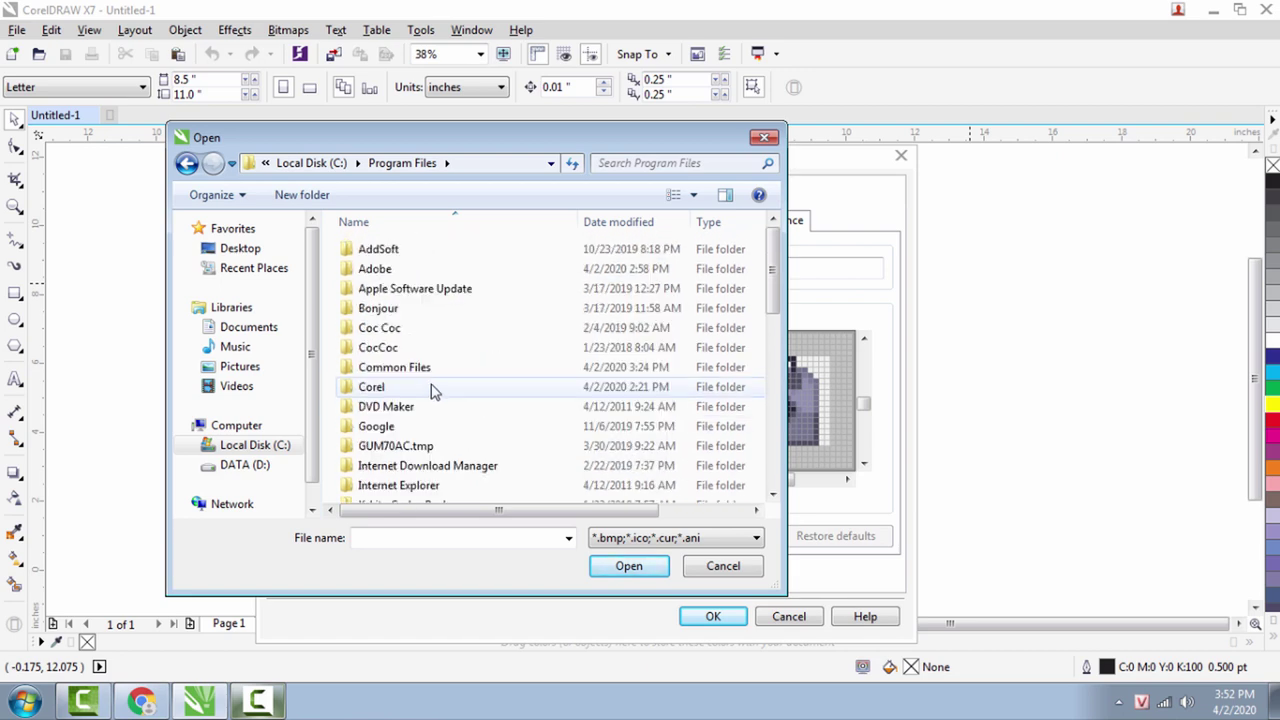
pyautogui.doubleClick(371, 387)
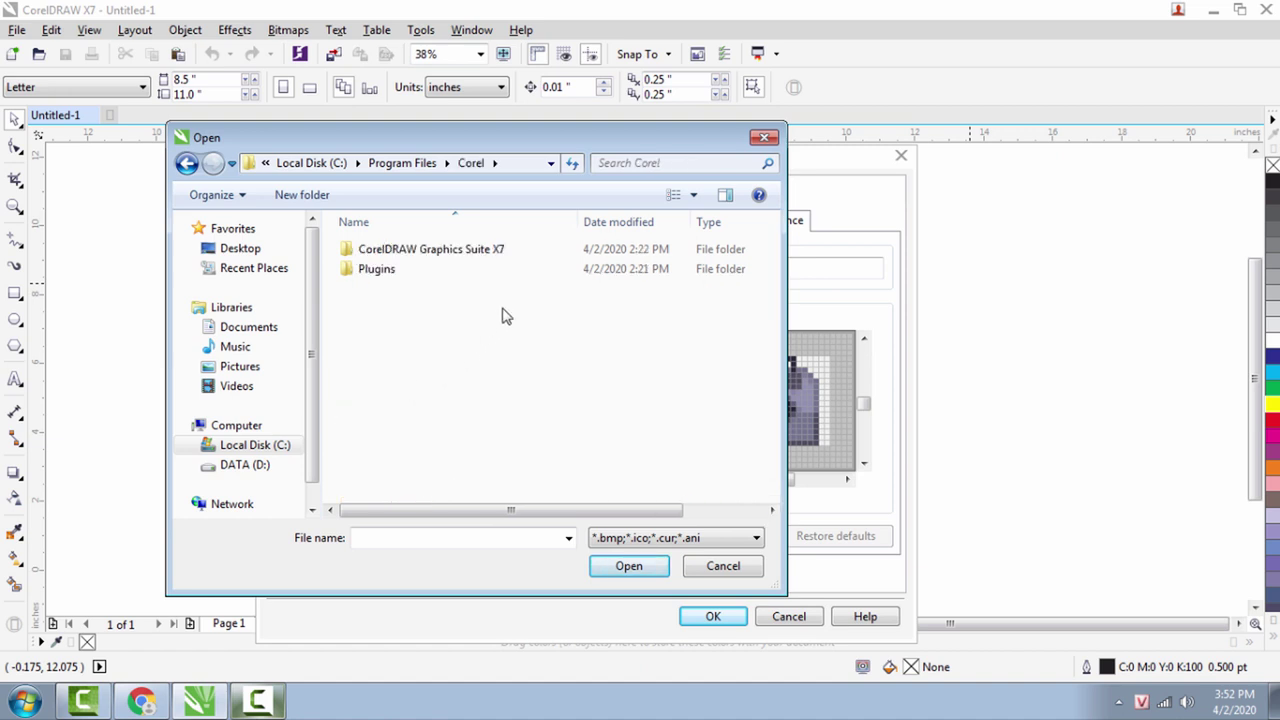
pyautogui.doubleClick(503, 258)
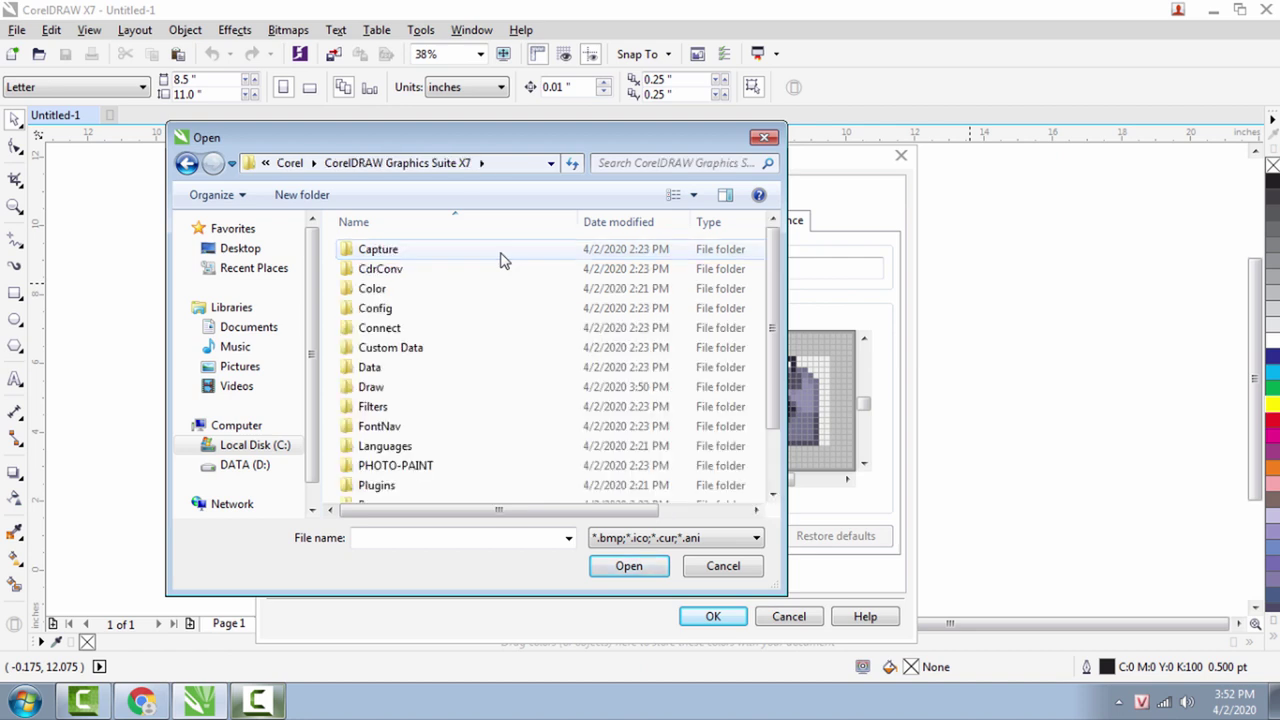
pyautogui.click(400, 392)
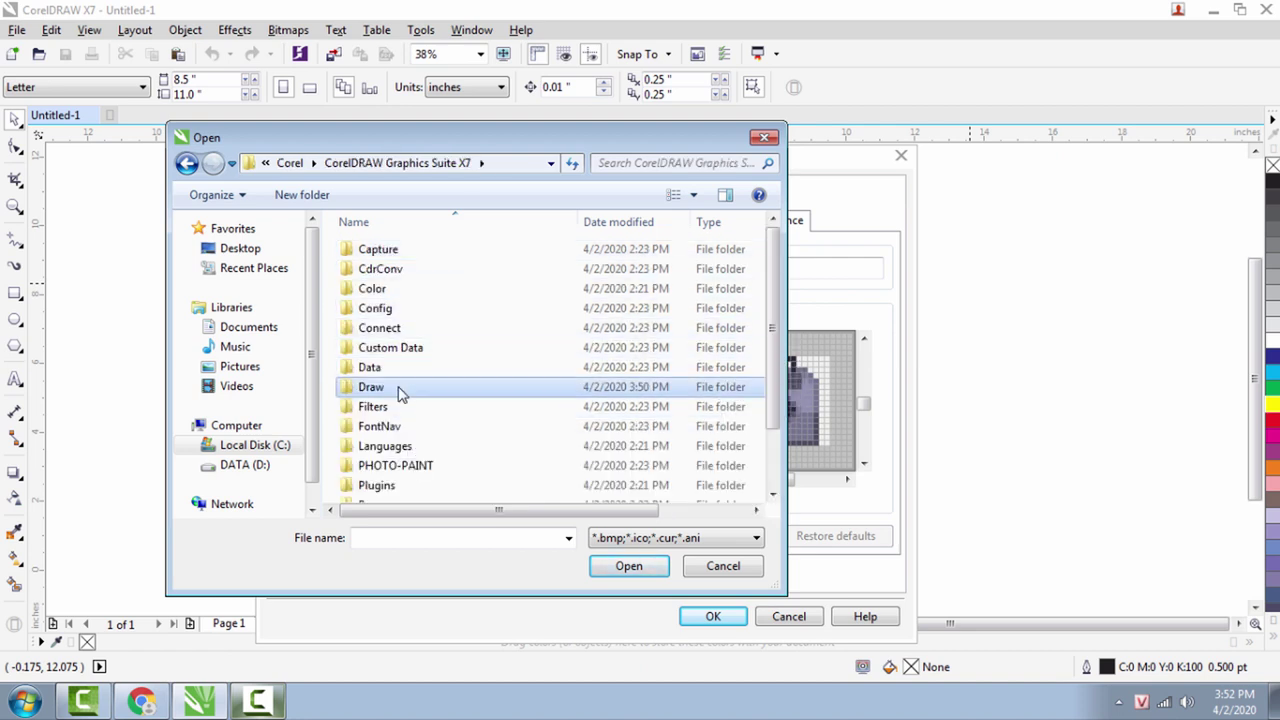
pyautogui.doubleClick(400, 392)
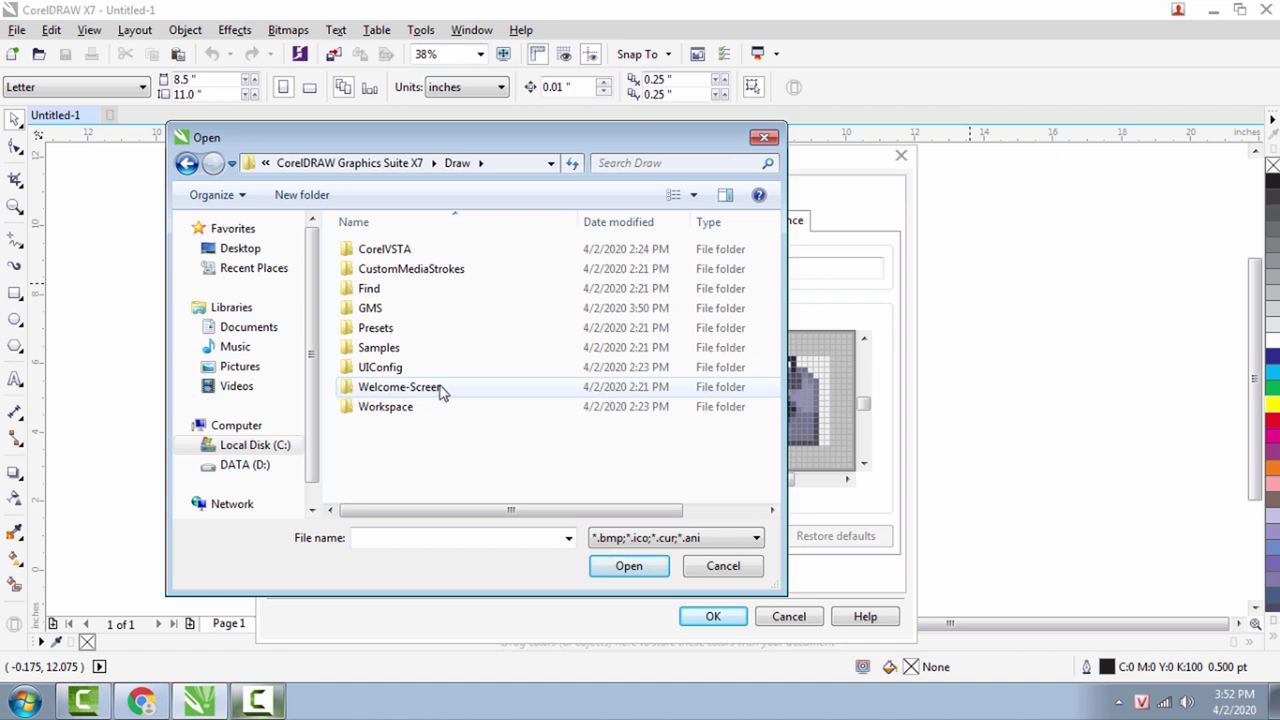
pyautogui.doubleClick(380, 313)
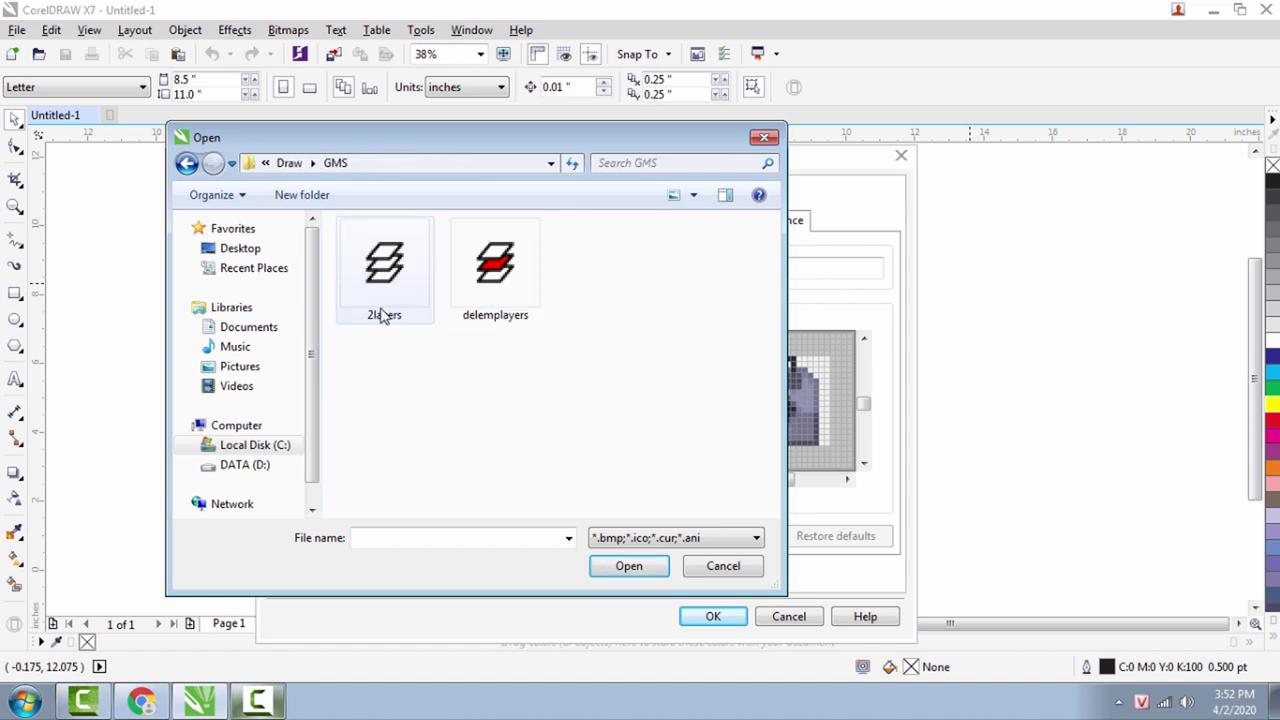
pyautogui.moveTo(530, 147); pyautogui.dragTo(495, 166)
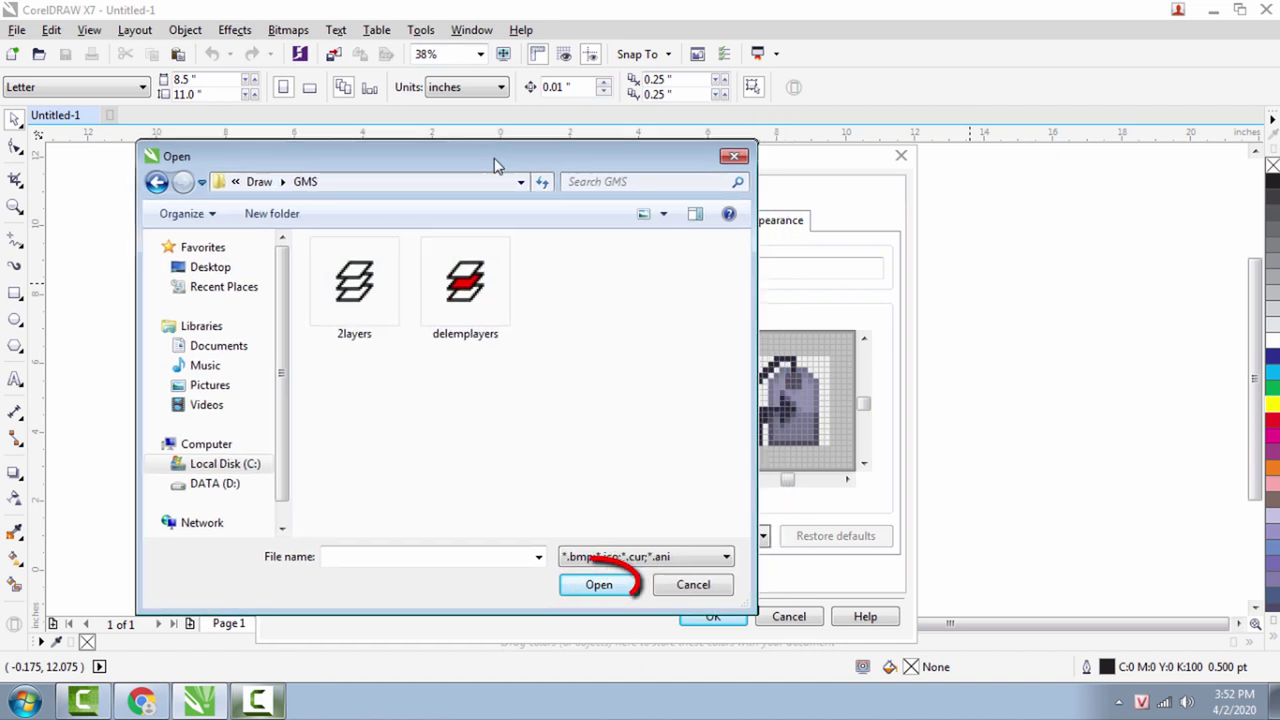
pyautogui.click(460, 285)
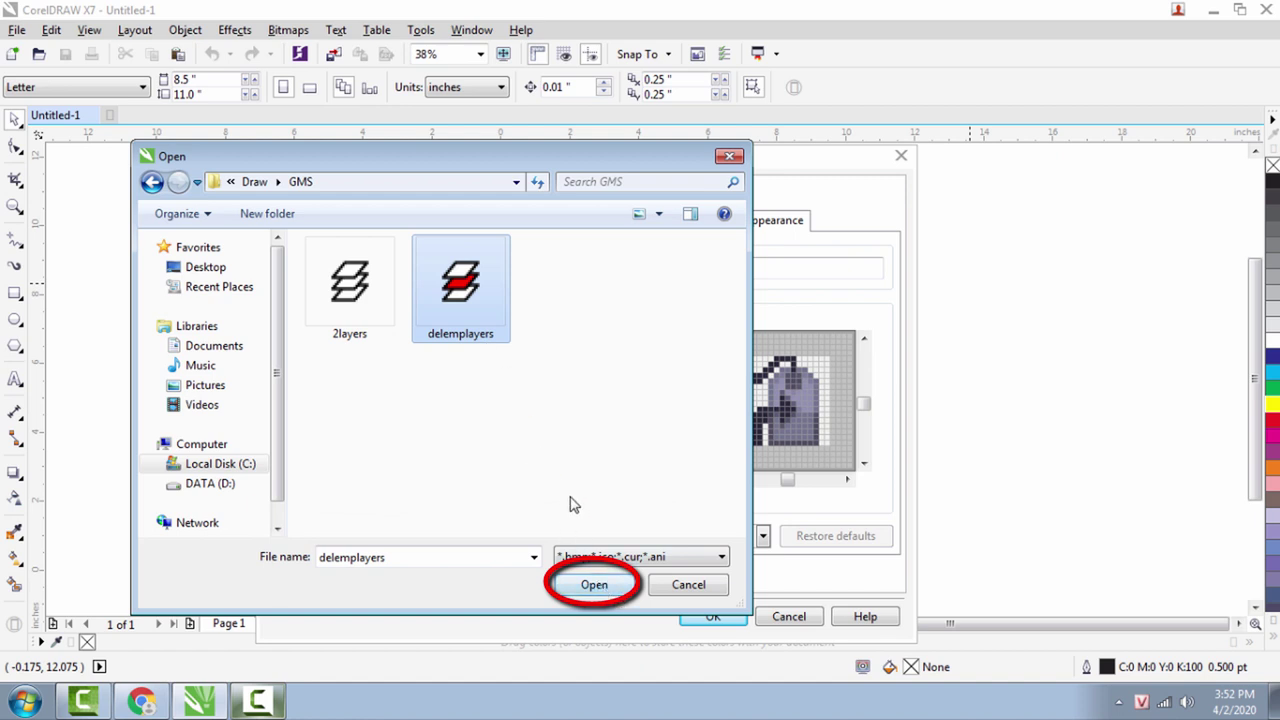
pyautogui.click(594, 585)
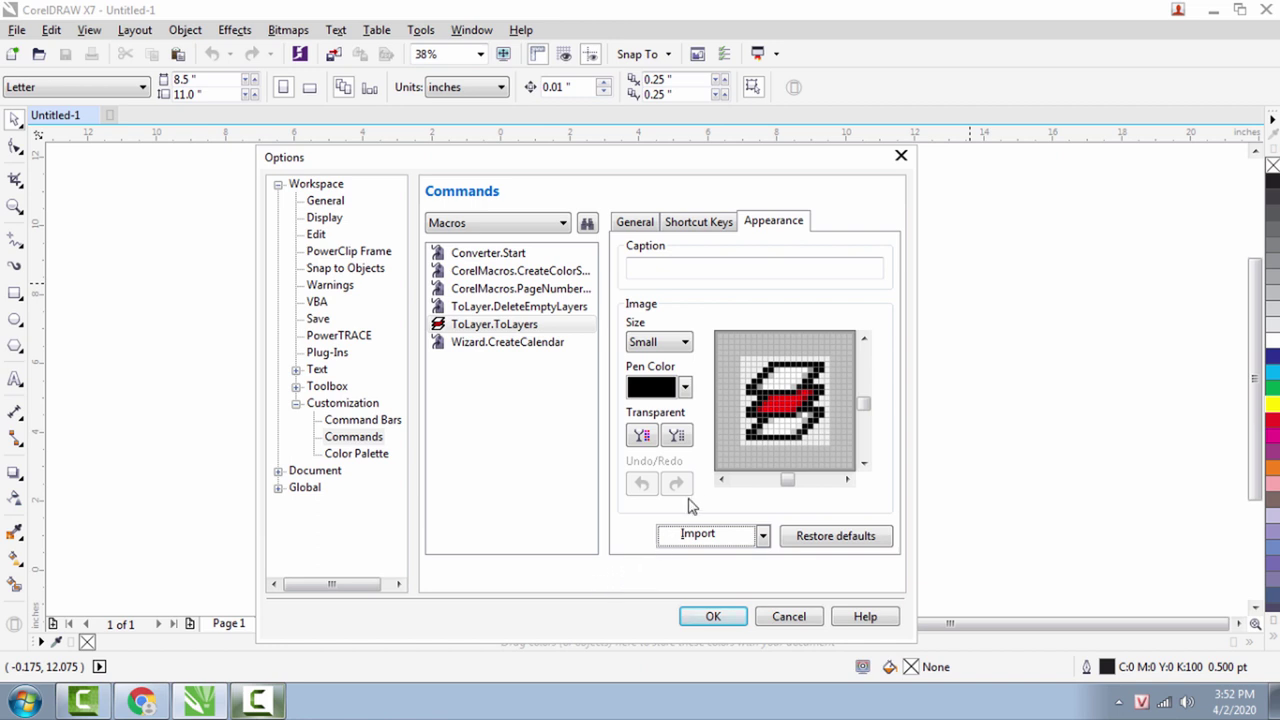
pyautogui.click(494, 332)
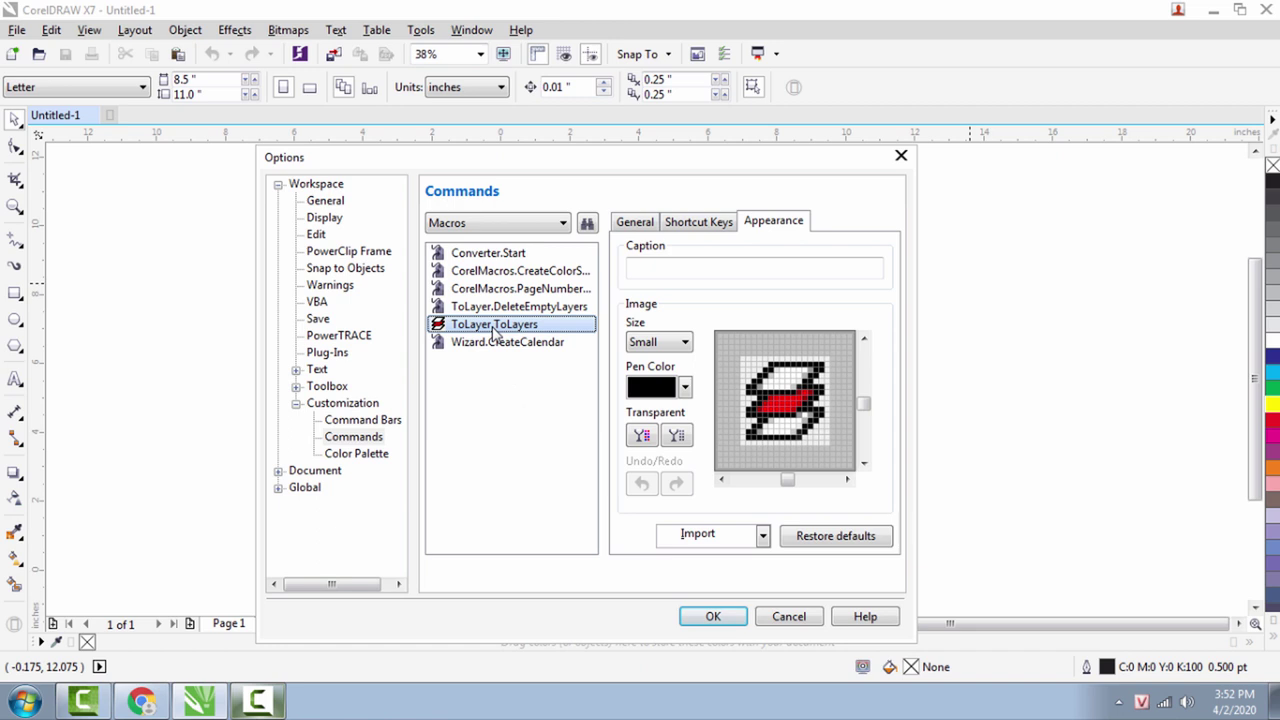
pyautogui.moveTo(476, 335)
pyautogui.mouseDown()
pyautogui.moveTo(803, 92)
pyautogui.moveTo(805, 58)
pyautogui.mouseUp()
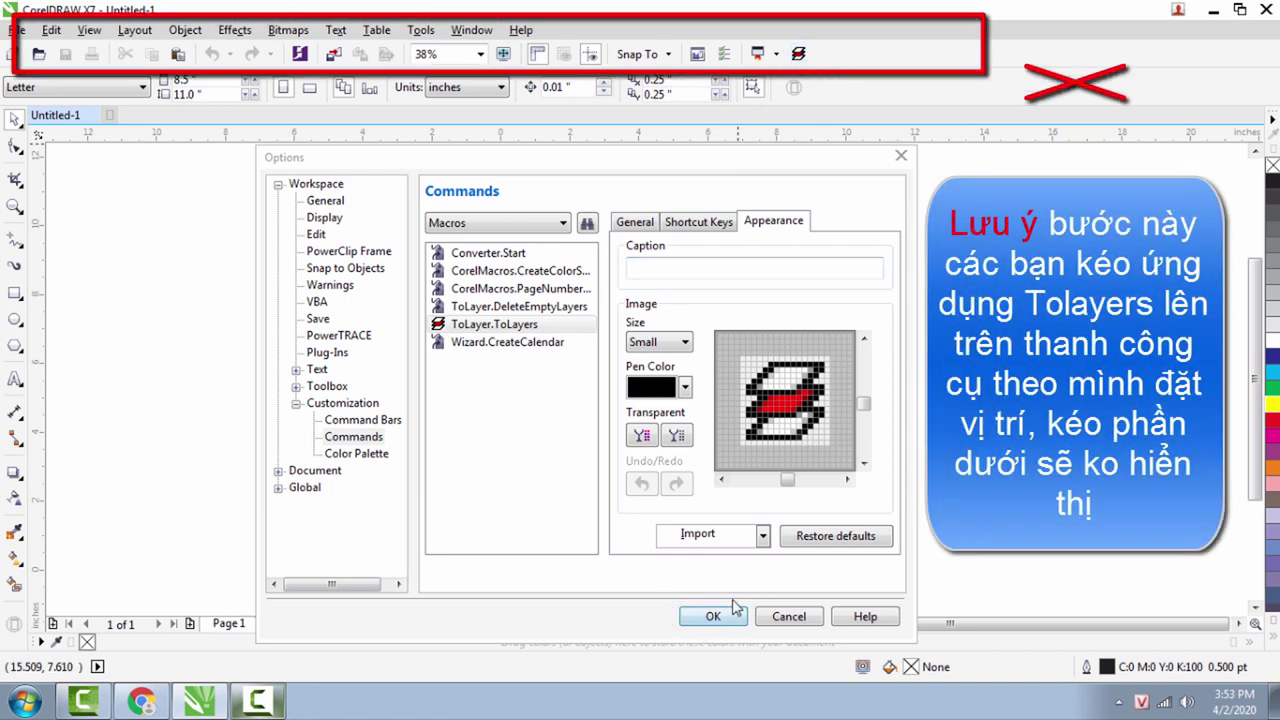
pyautogui.click(714, 616)
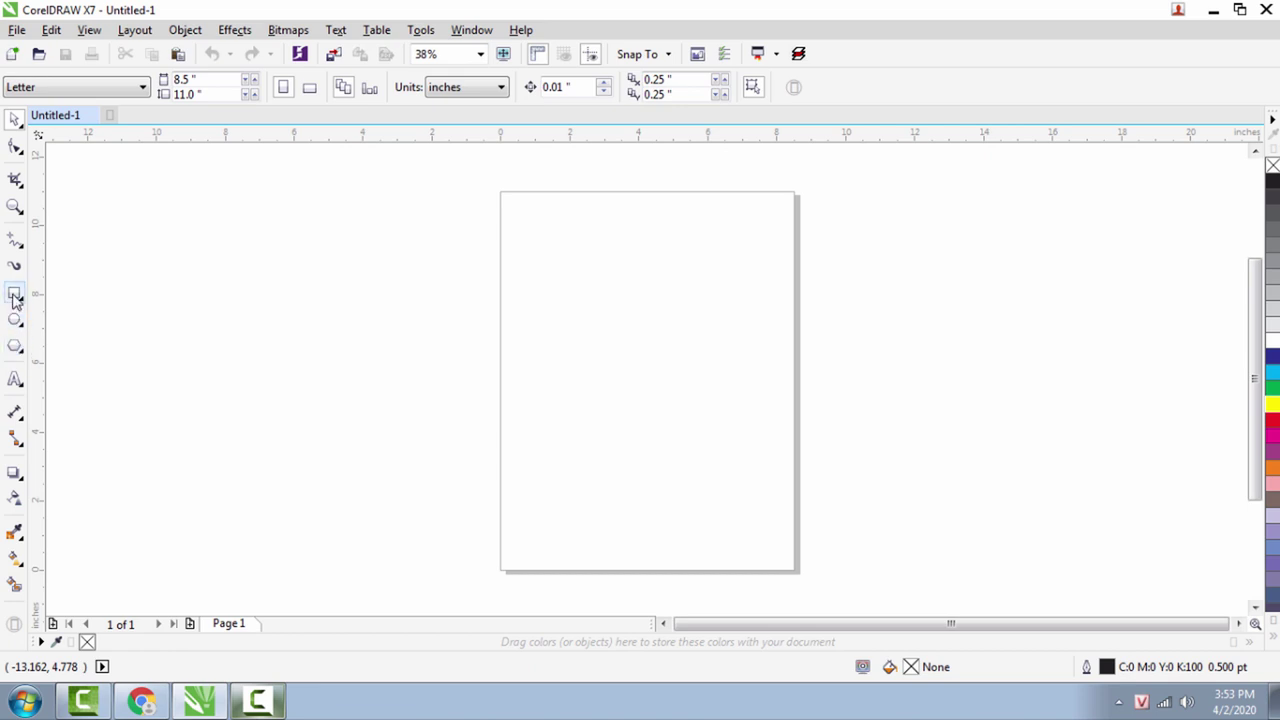
# - Draw a circle left of the page and duplicate it into a two-by-two grid of four
pyautogui.click(15, 320)
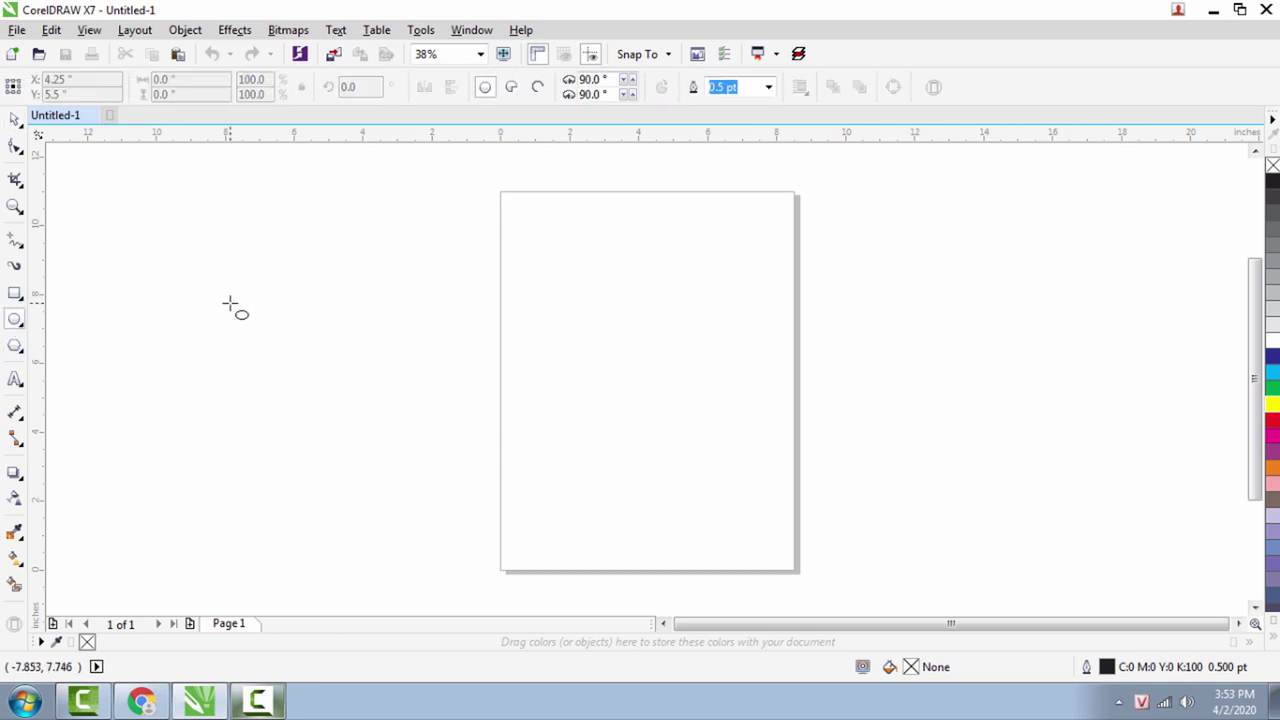
pyautogui.moveTo(229, 303)
pyautogui.mouseDown()
pyautogui.moveTo(300, 370)
pyautogui.moveTo(356, 330)
pyautogui.mouseUp()
pyautogui.click(15, 119)
pyautogui.moveTo(180, 276); pyautogui.dragTo(397, 380)
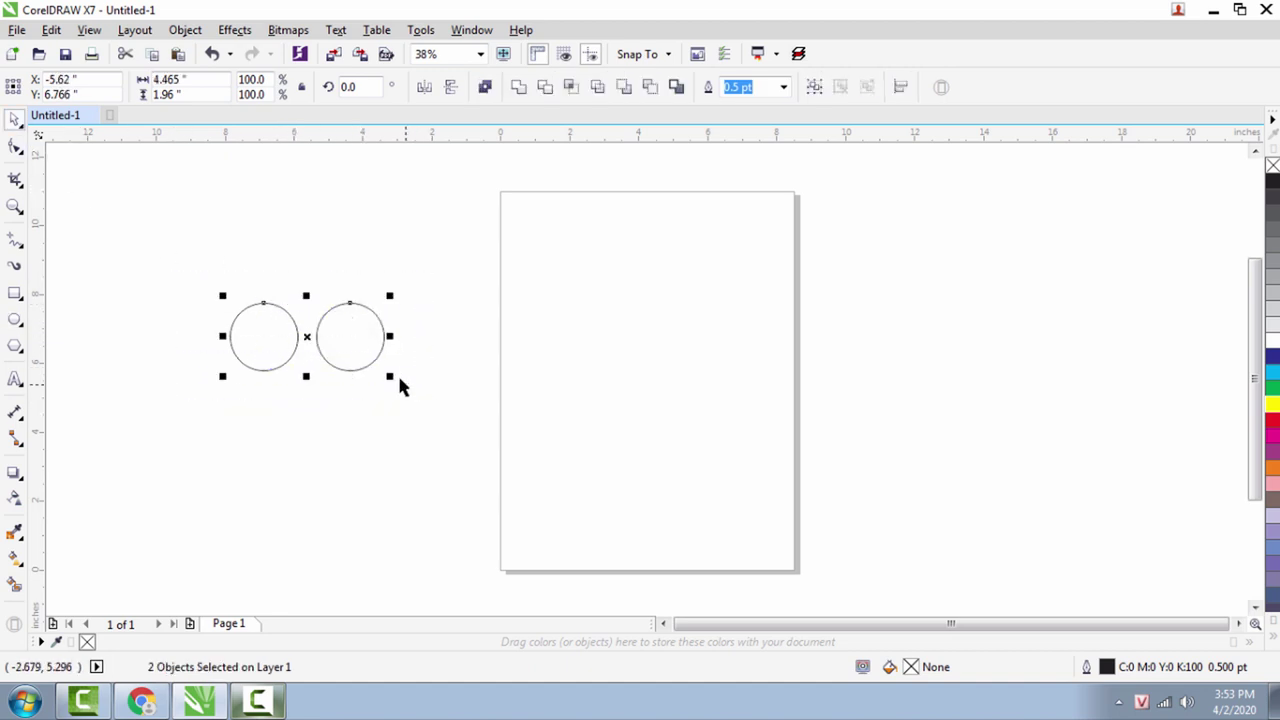
pyautogui.moveTo(341, 330); pyautogui.dragTo(331, 408)
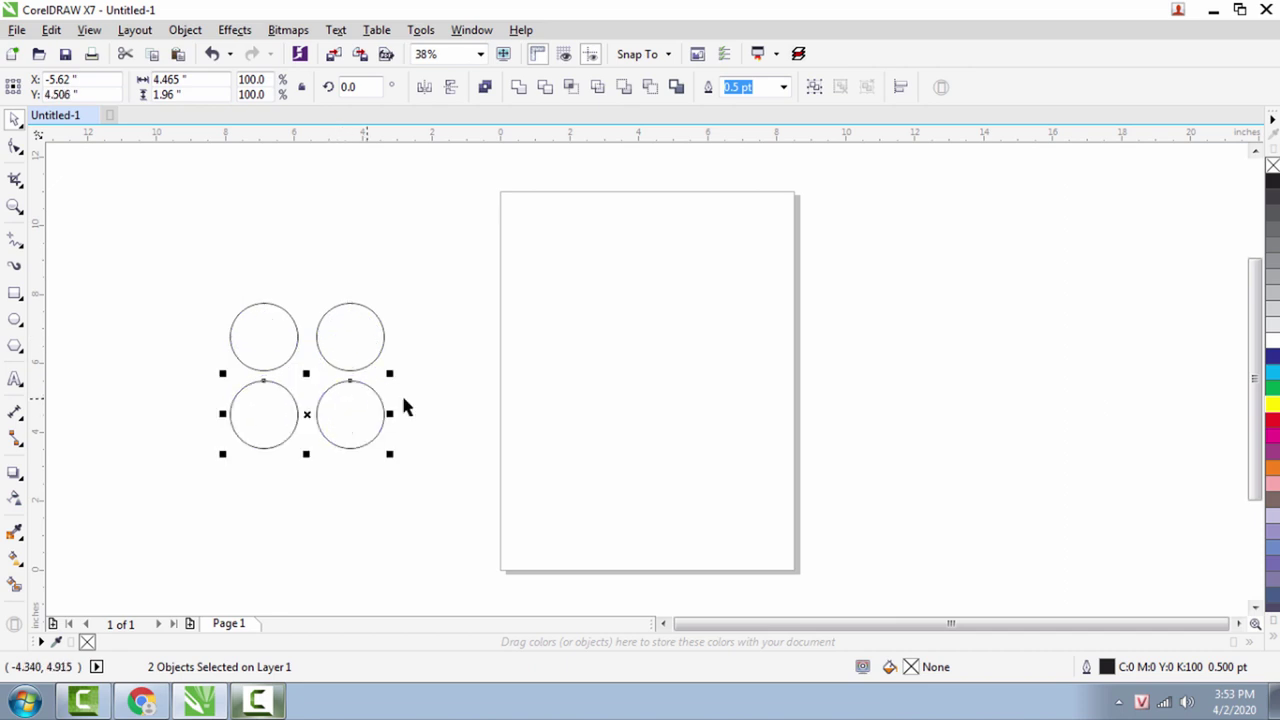
pyautogui.click(255, 343)
# - Fill the circles red, cyan, yellow and green from the palette
pyautogui.click(1272, 426)
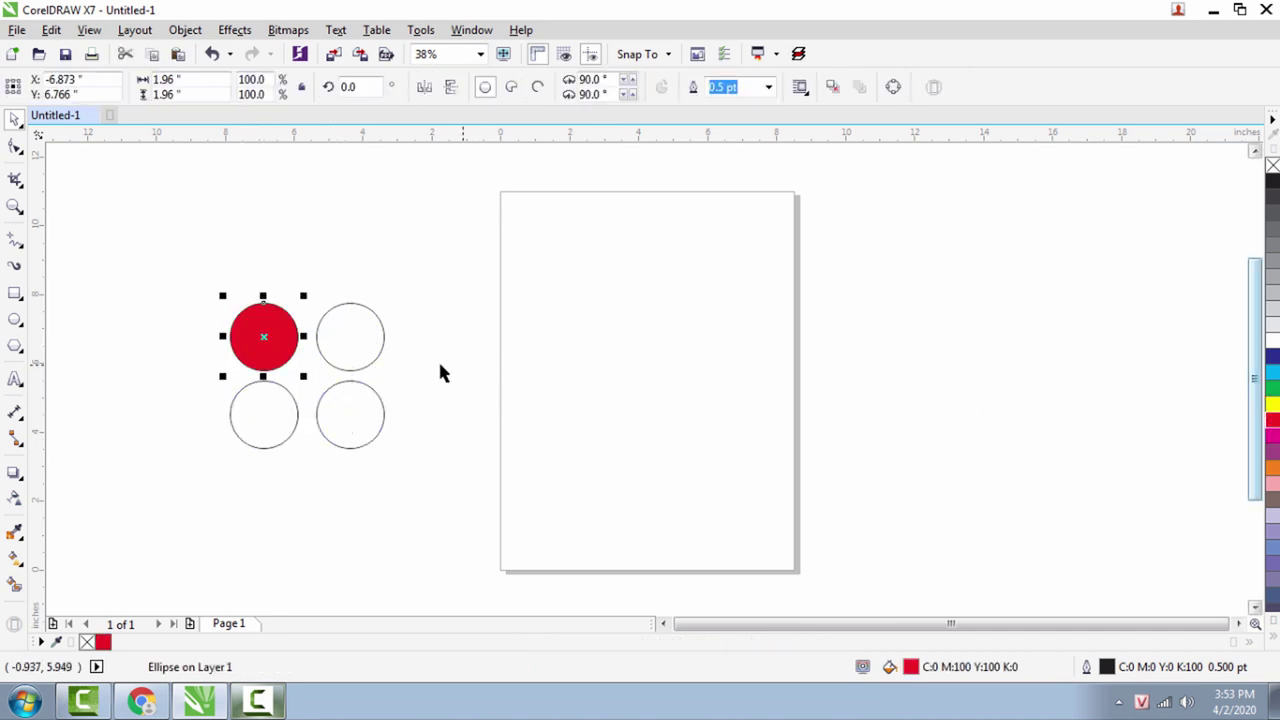
pyautogui.click(363, 357)
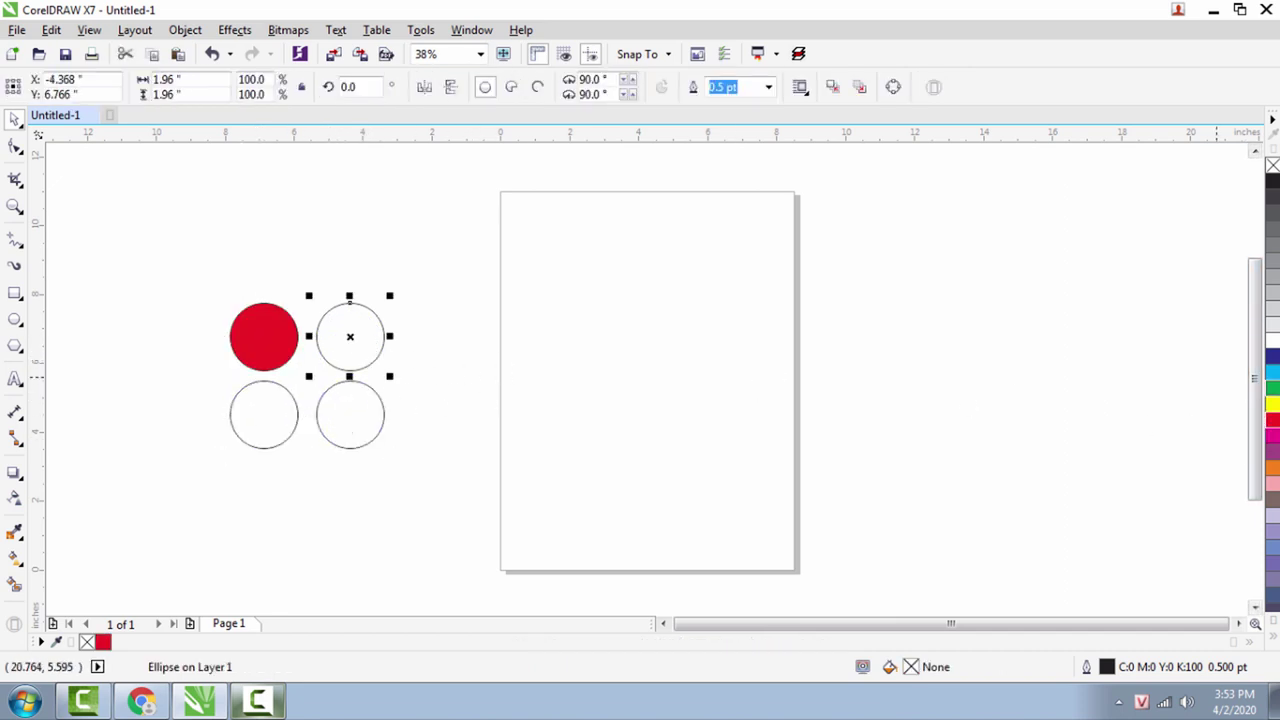
pyautogui.click(1273, 372)
pyautogui.click(272, 418)
pyautogui.click(1273, 403)
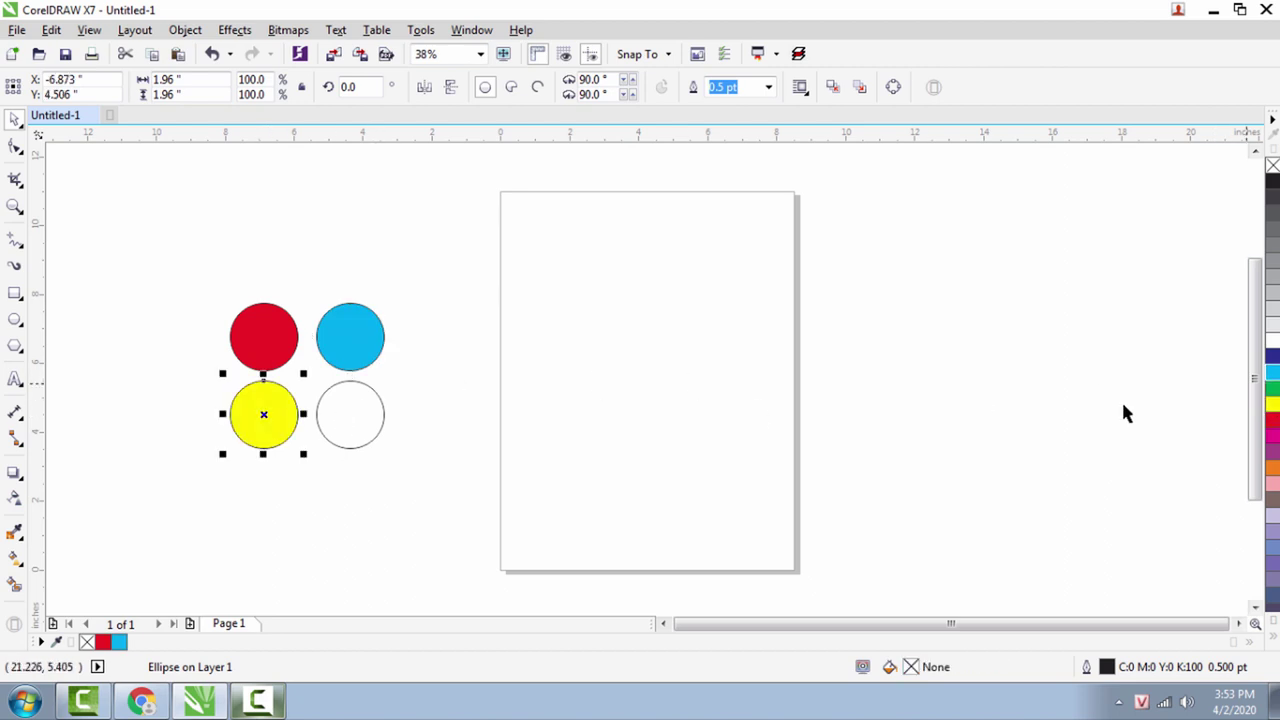
pyautogui.click(333, 428)
pyautogui.click(1273, 389)
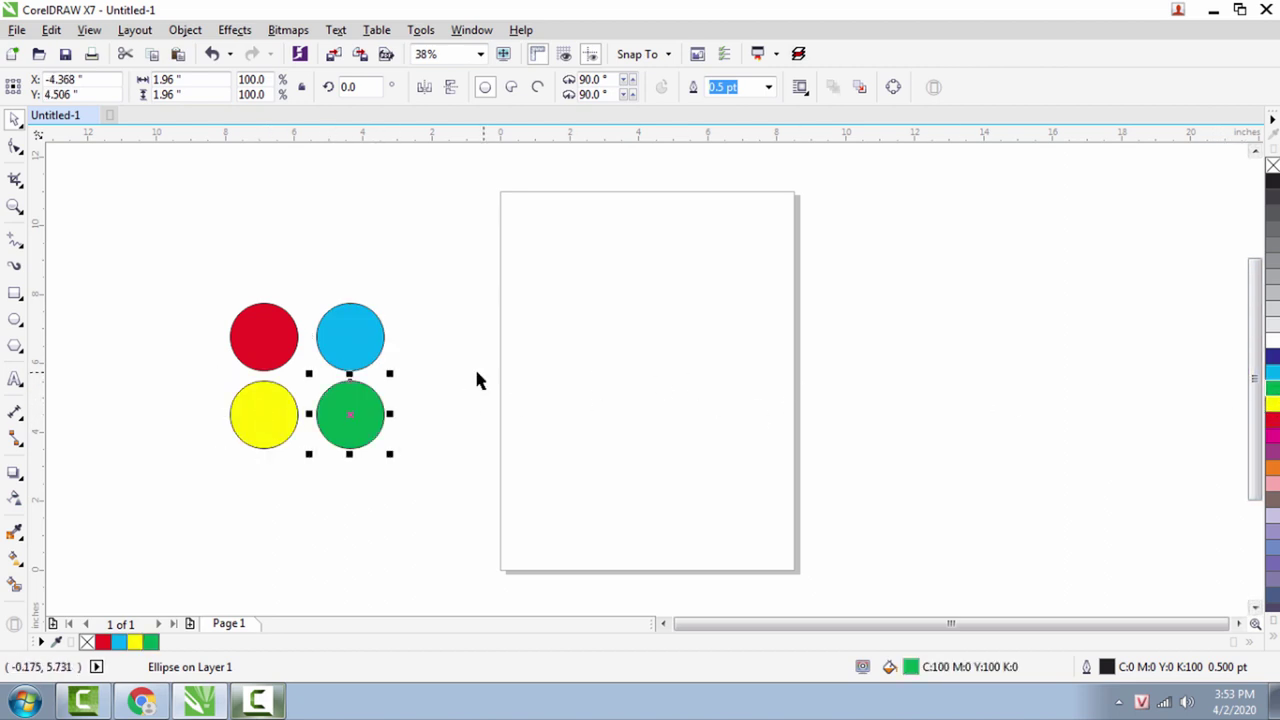
pyautogui.click(456, 373)
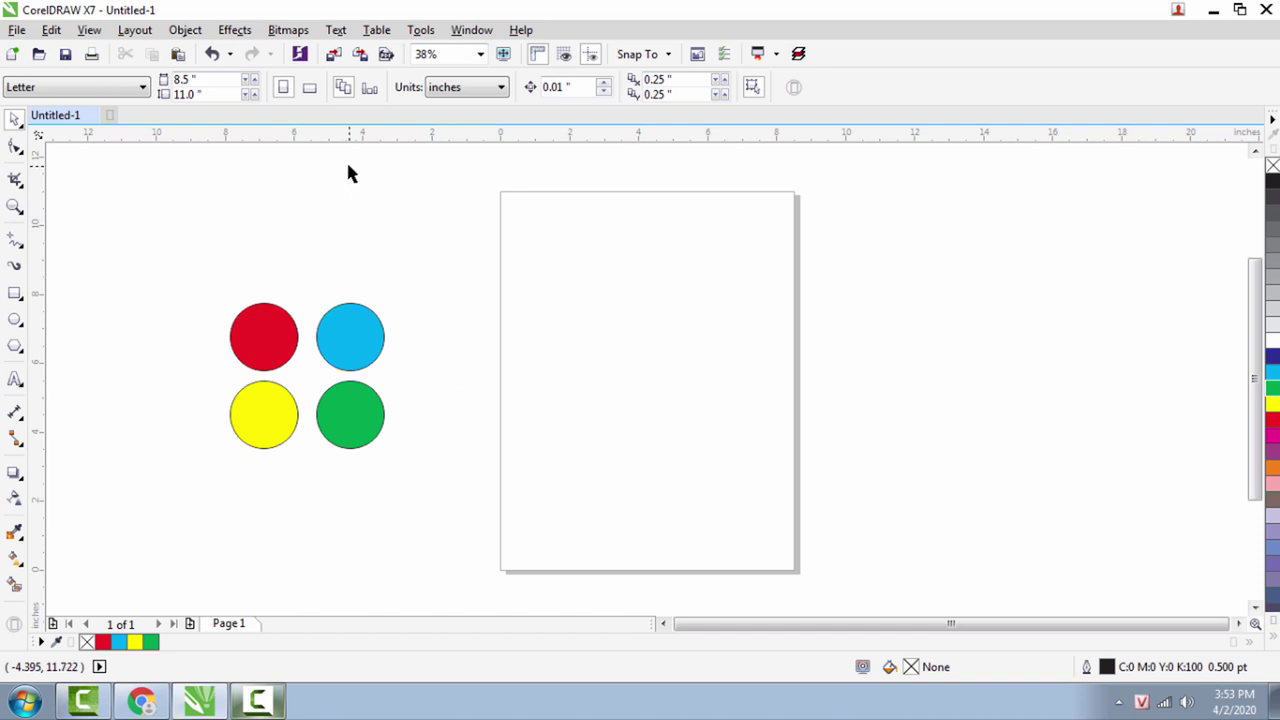
# - Select the four circles and open Object > Object Manager to list them
pyautogui.moveTo(194, 206); pyautogui.dragTo(467, 520)
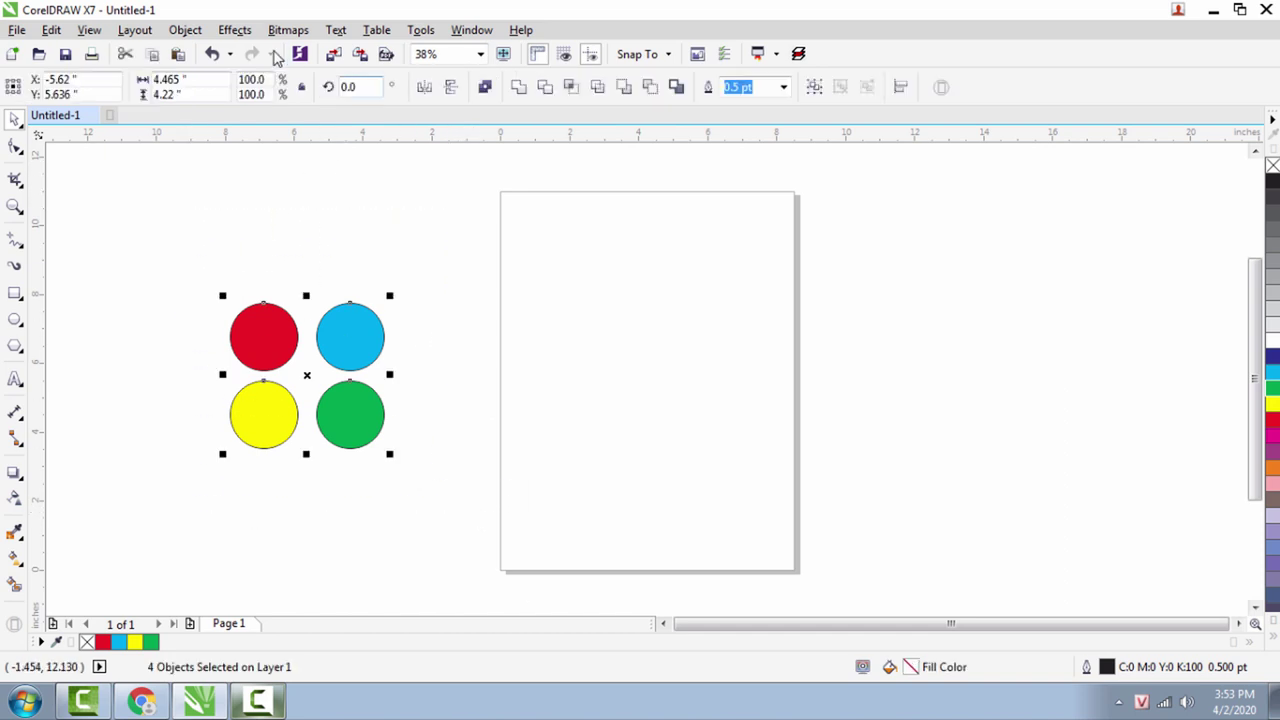
pyautogui.click(226, 31)
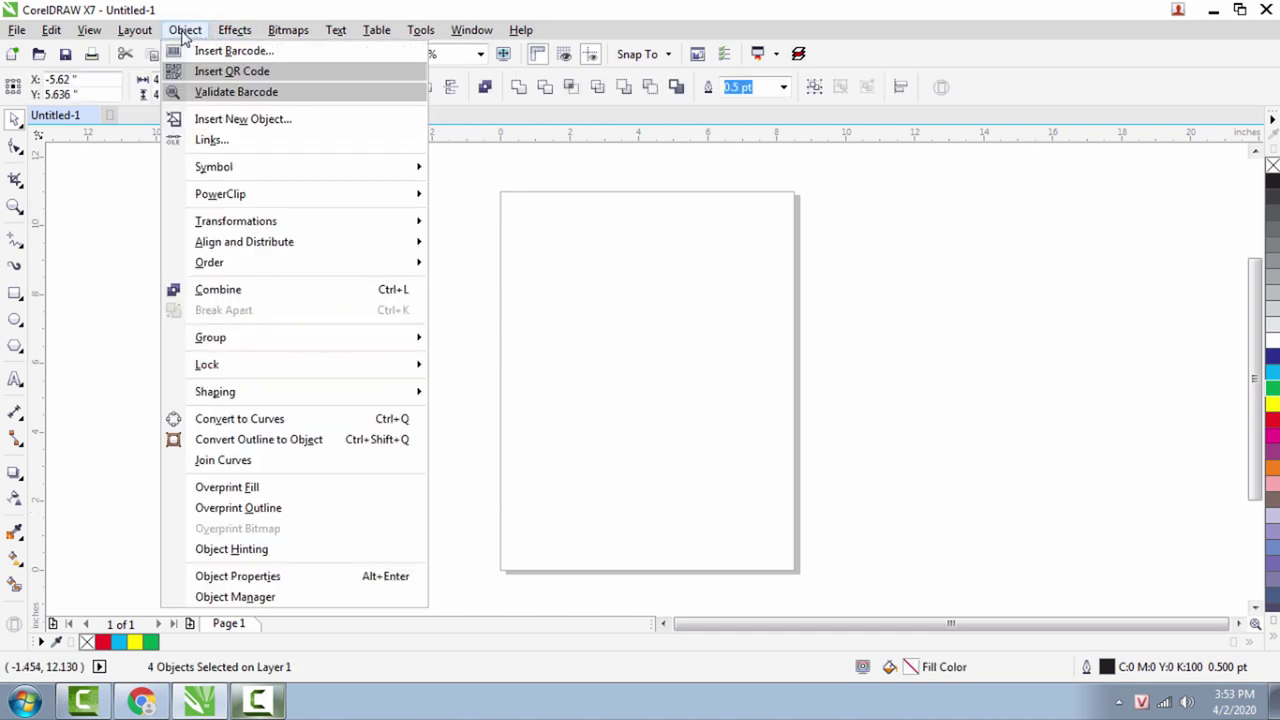
pyautogui.moveTo(185, 30)
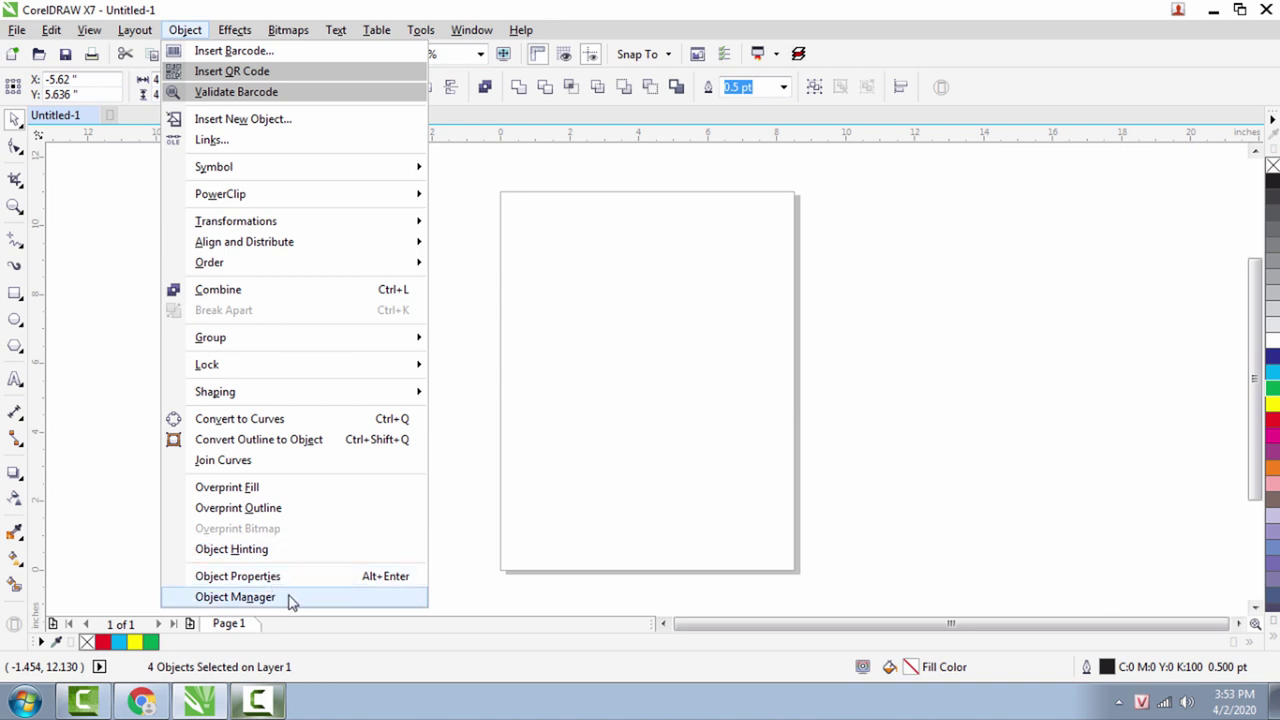
pyautogui.click(240, 597)
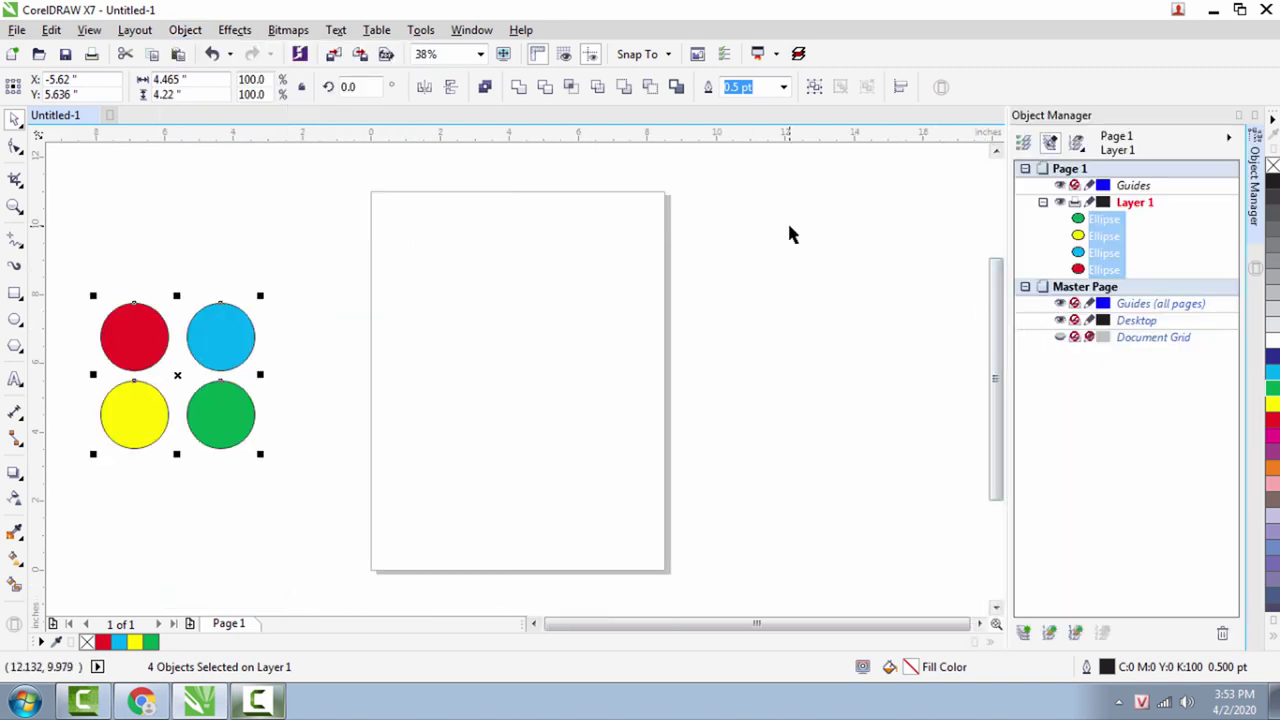
pyautogui.moveTo(84, 255); pyautogui.dragTo(349, 505)
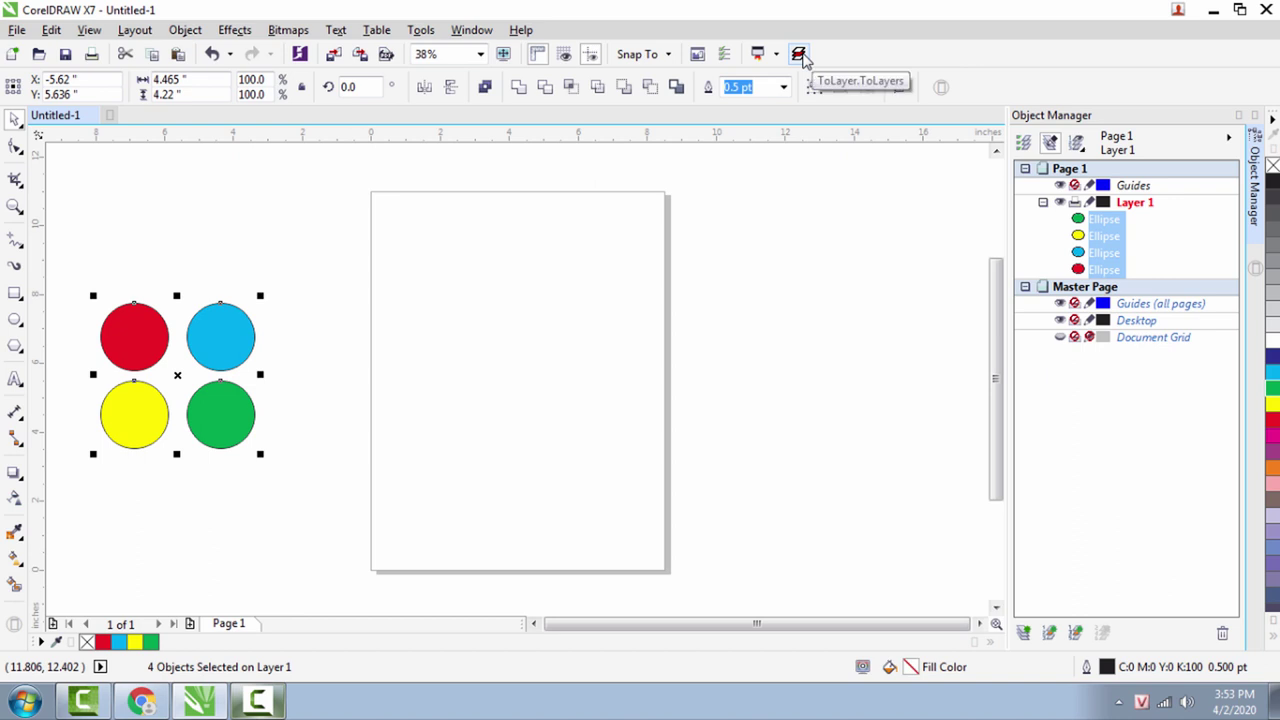
# - Run the ToLayer macro to split the circles onto Layer-1 to Layer-4, shifting the blue circle right
pyautogui.click(800, 55)
pyautogui.click(578, 348)
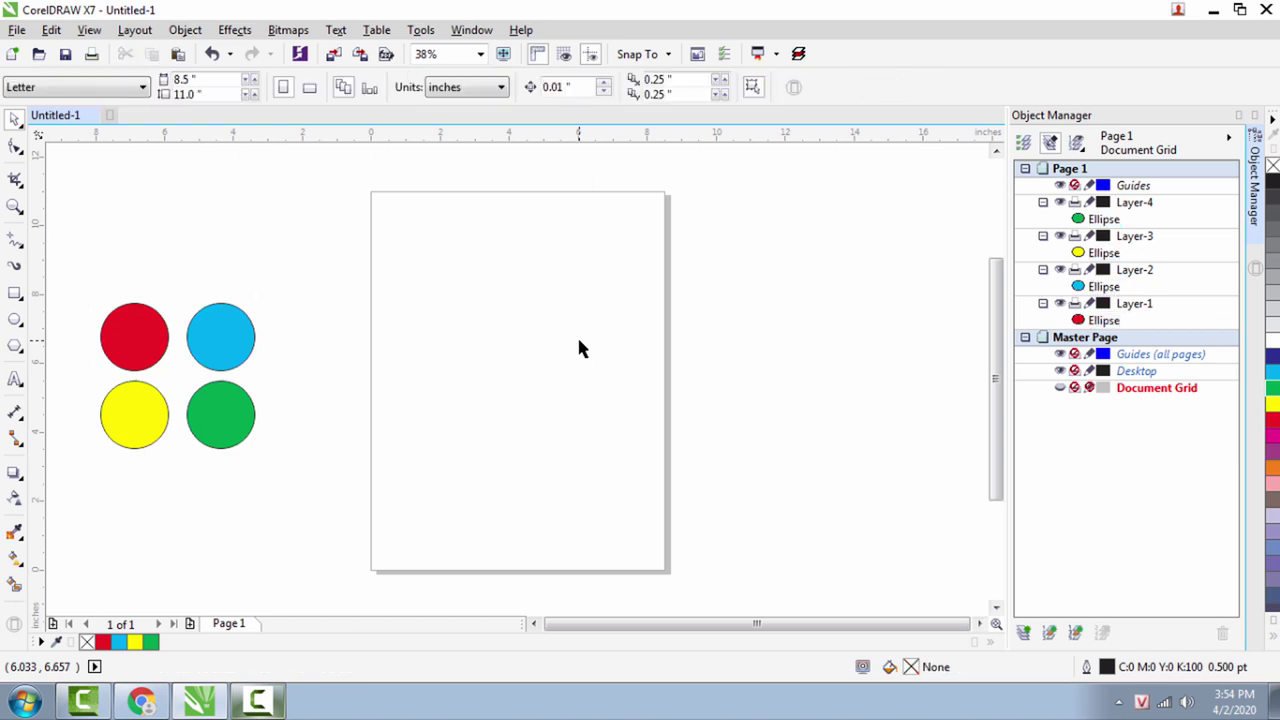
pyautogui.click(250, 336)
pyautogui.click(928, 355)
pyautogui.moveTo(224, 334); pyautogui.dragTo(274, 329)
pyautogui.click(1135, 238)
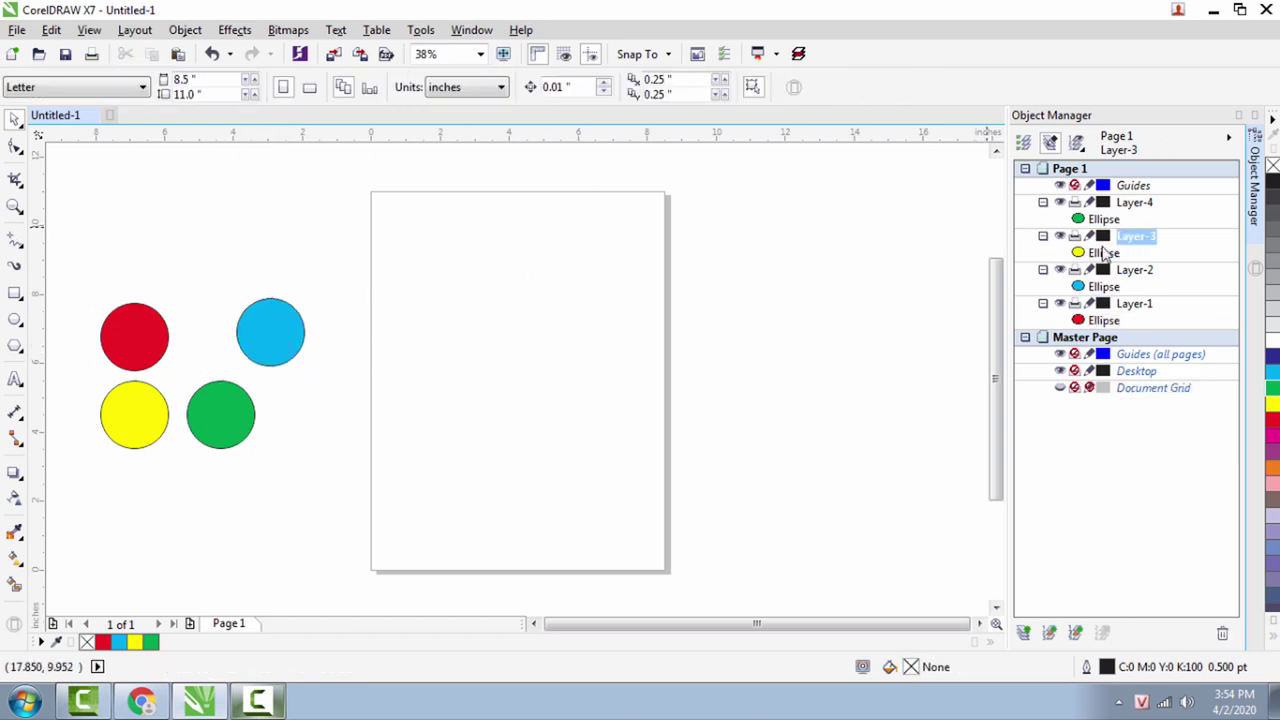
pyautogui.press('Return')
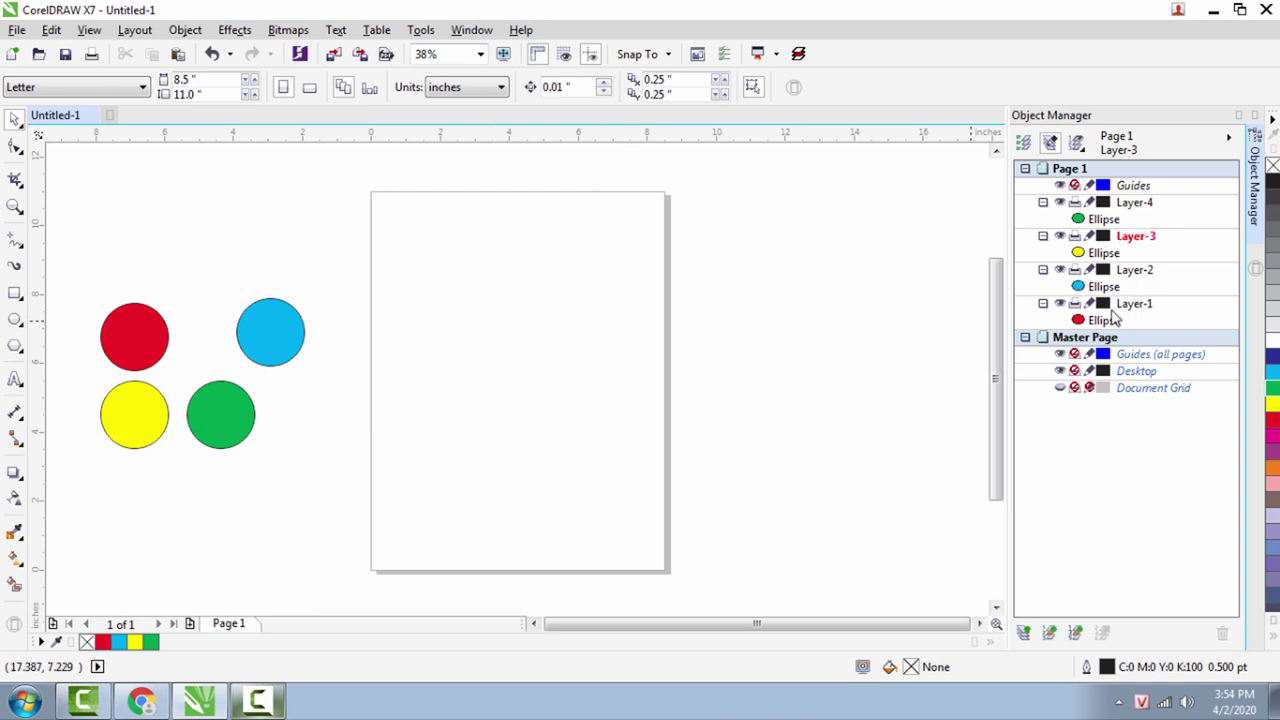
# - Toggle each layer's visibility to confirm every circle sits on its own layer
pyautogui.click(1117, 320)
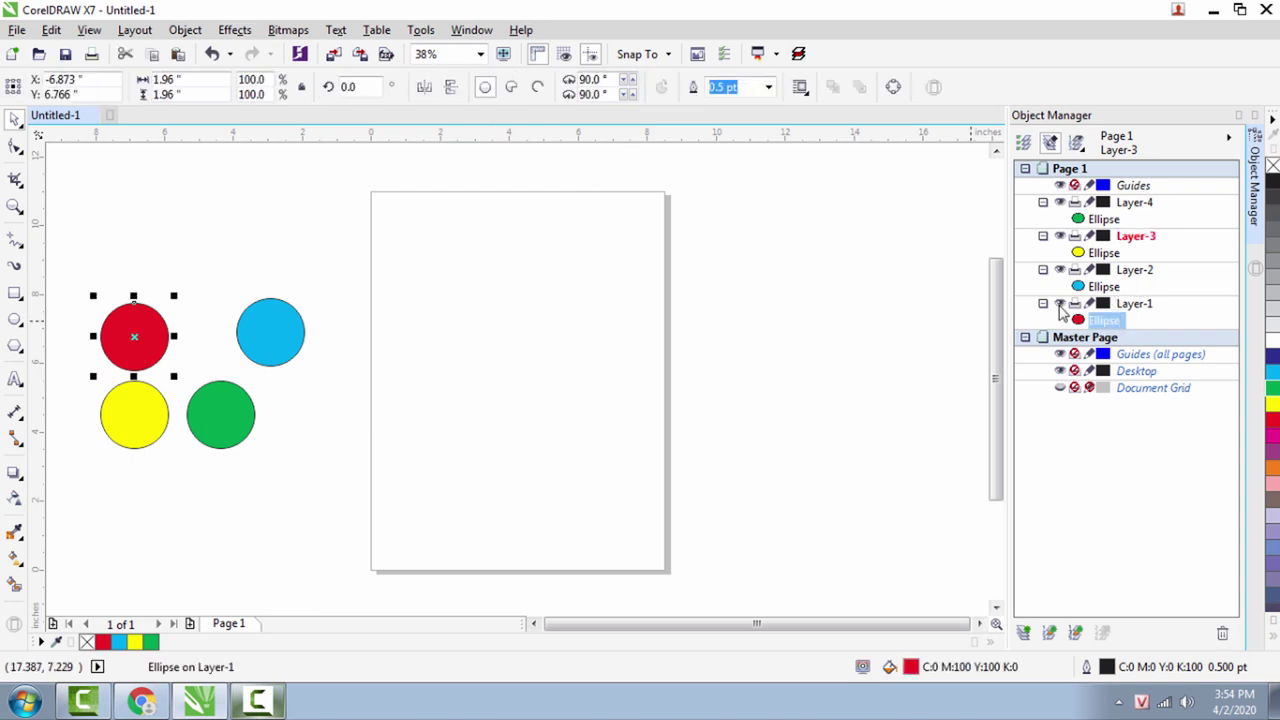
pyautogui.click(1059, 304)
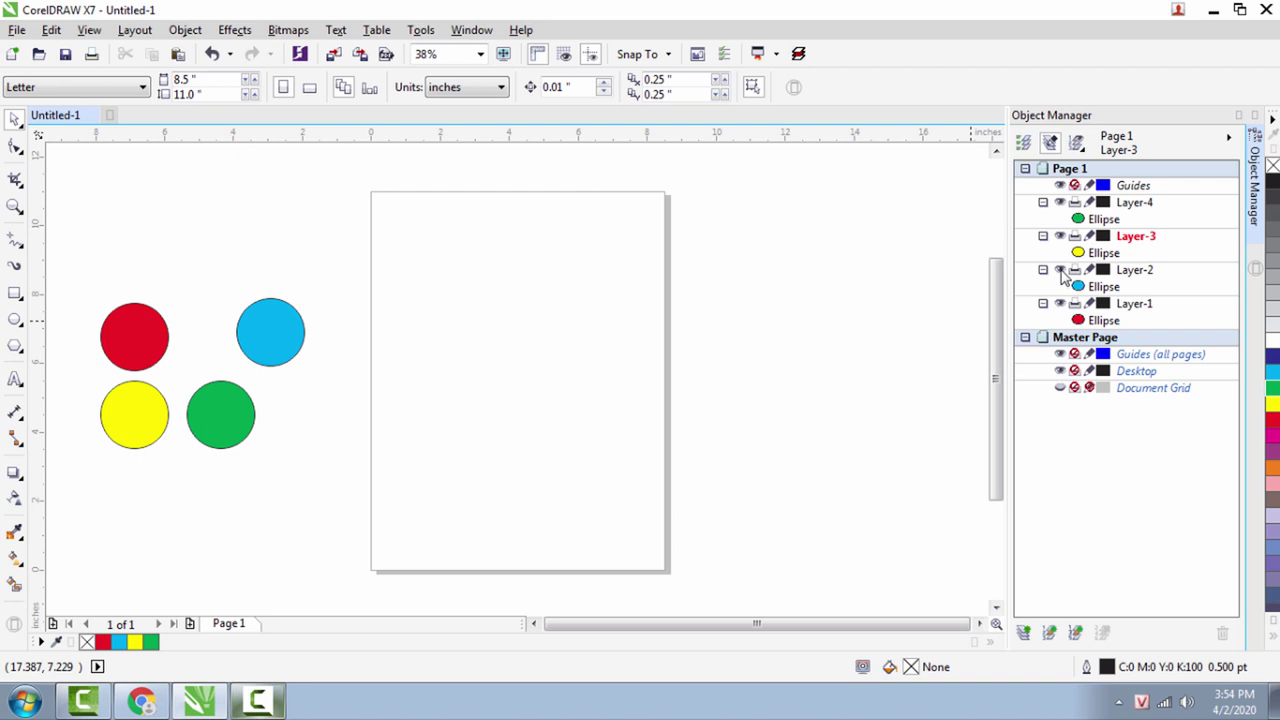
pyautogui.click(1060, 271)
pyautogui.click(1060, 271)
pyautogui.click(1060, 237)
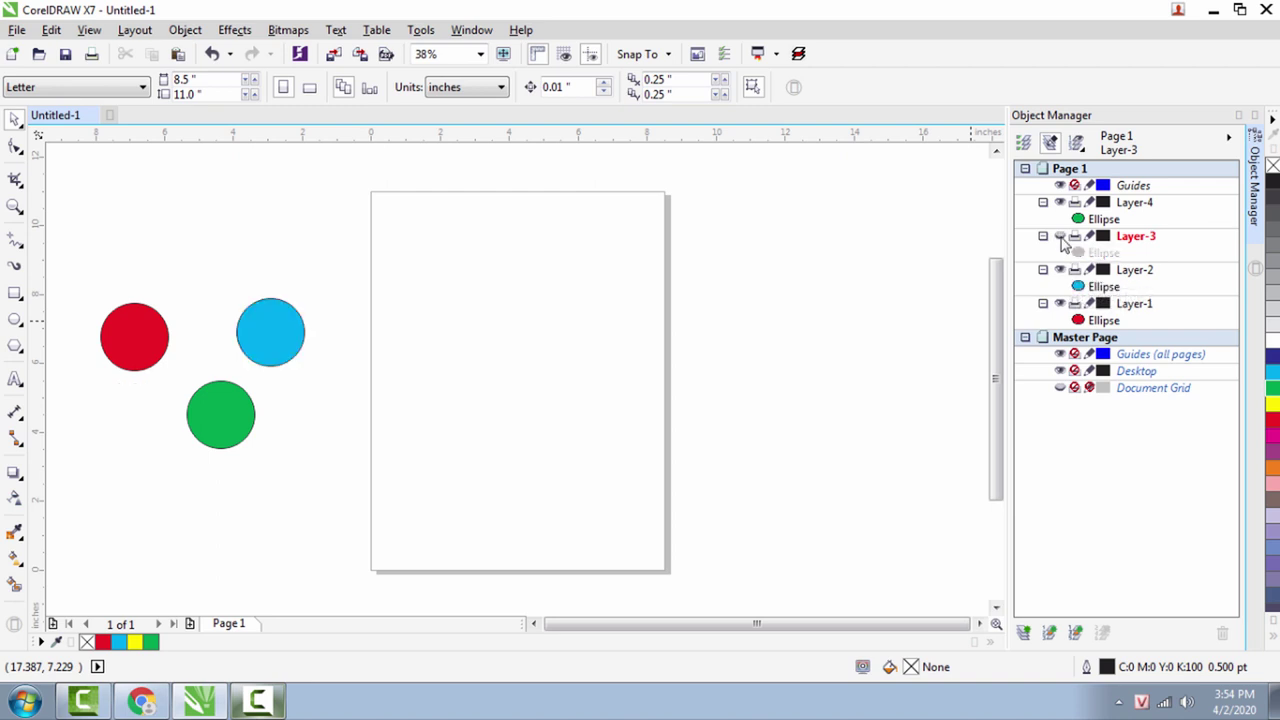
pyautogui.click(1060, 237)
pyautogui.click(1060, 237)
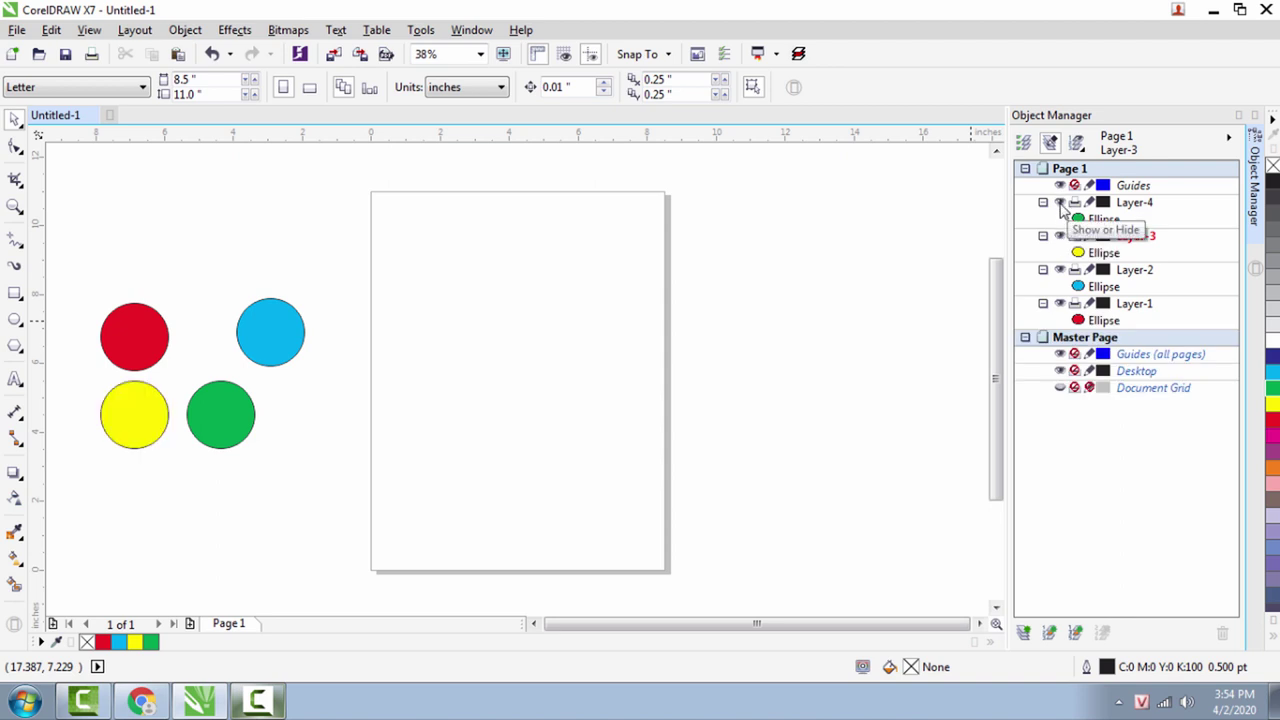
pyautogui.click(1061, 304)
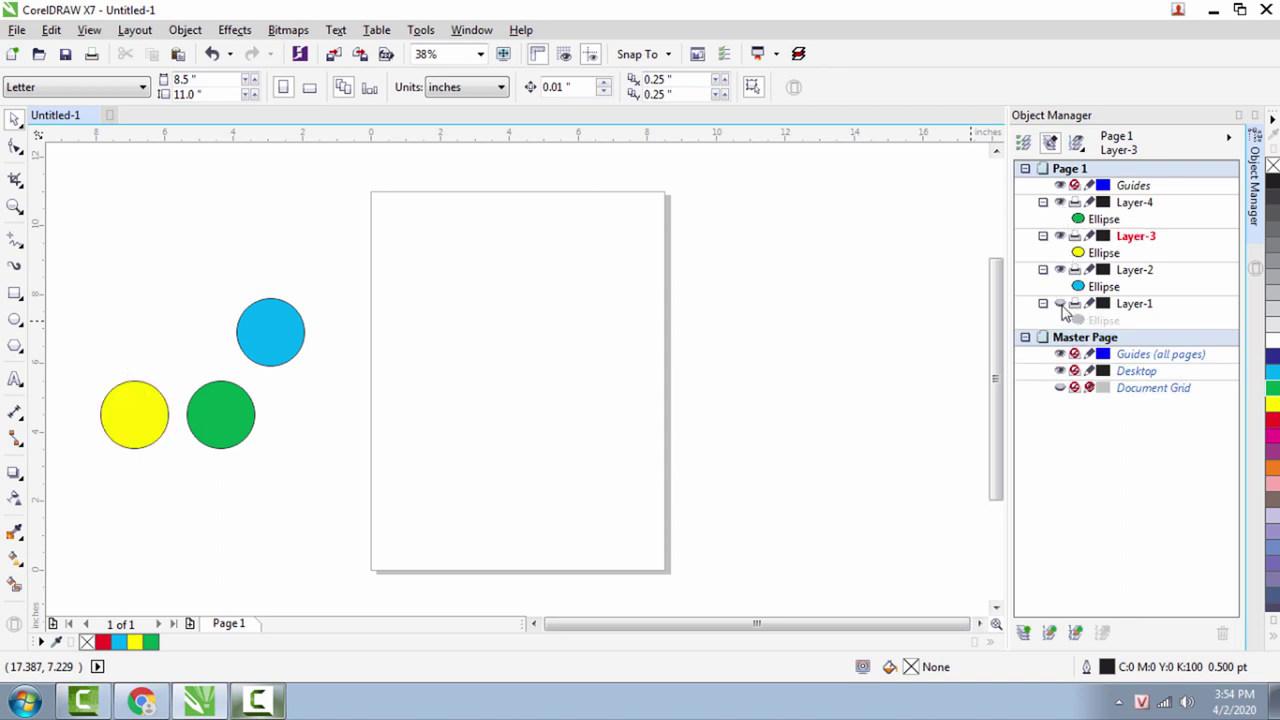
pyautogui.click(1060, 203)
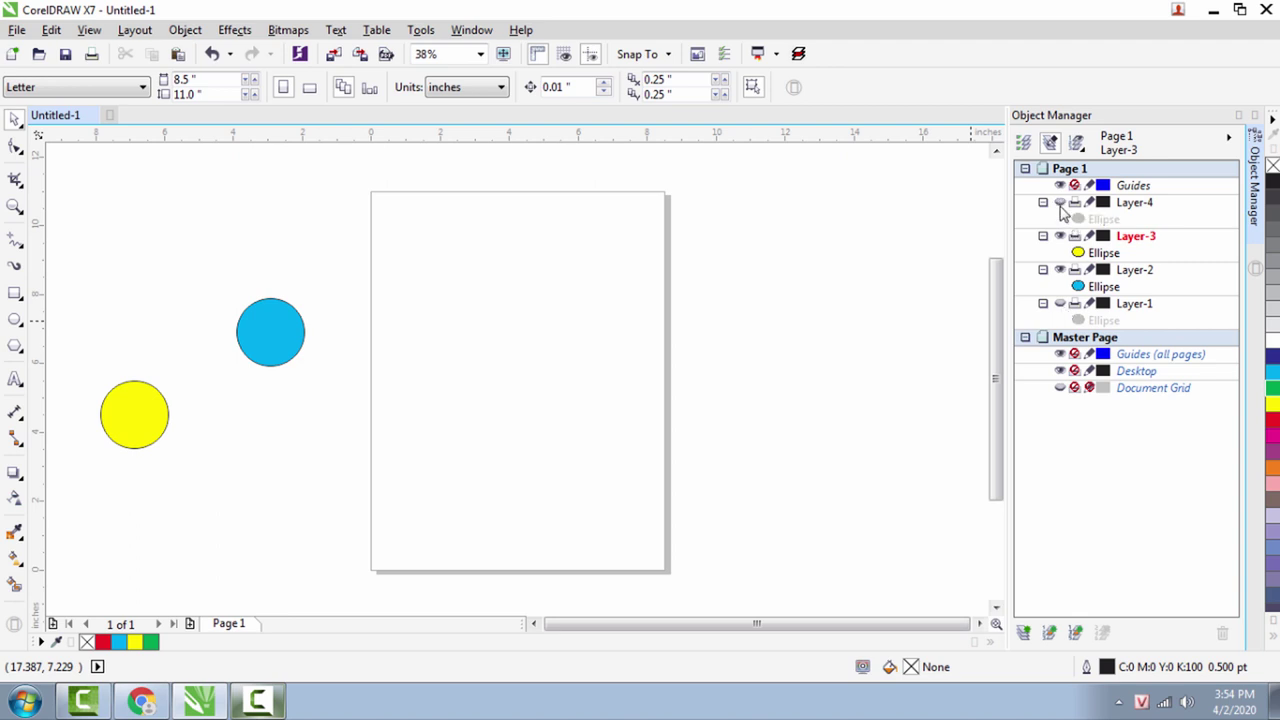
pyautogui.click(1060, 203)
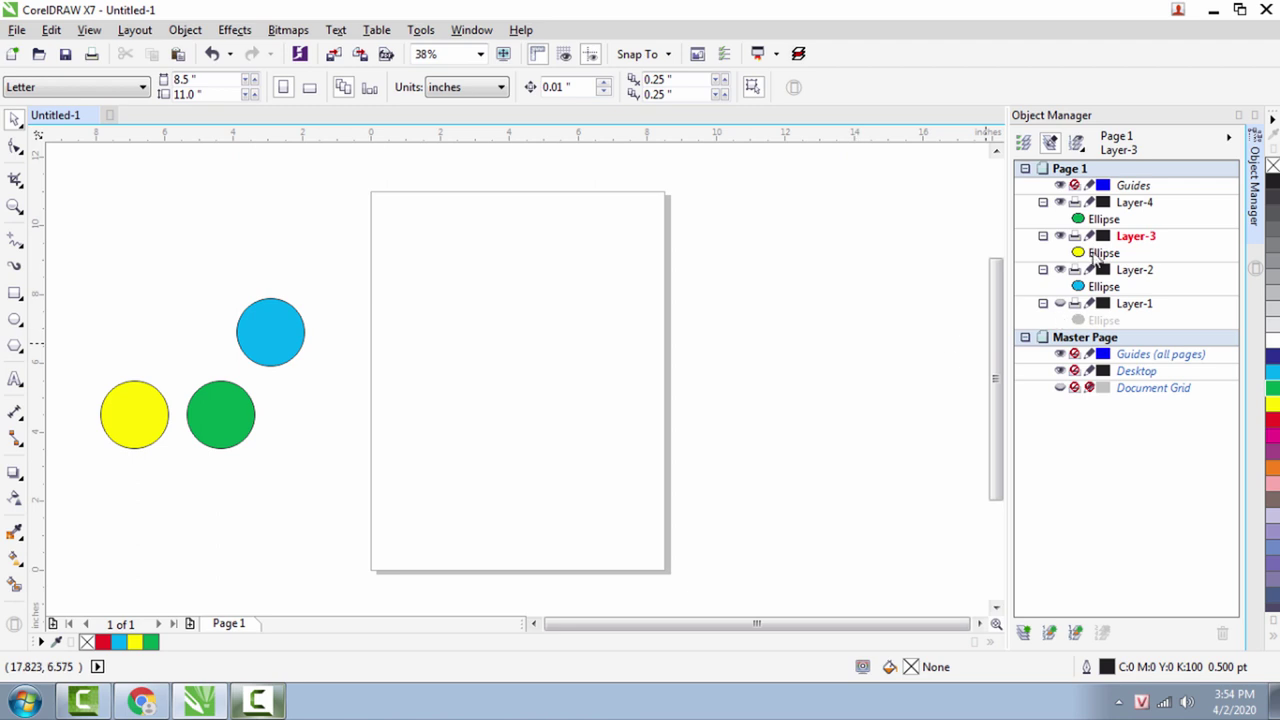
pyautogui.click(1061, 305)
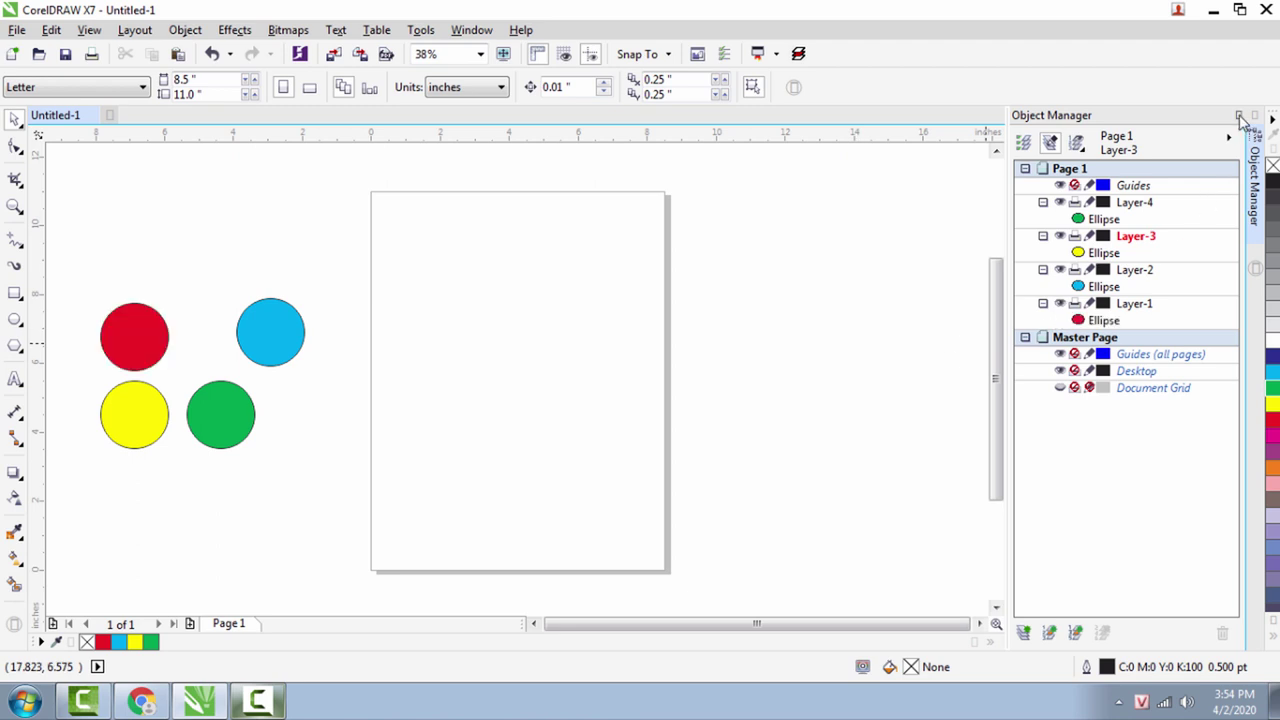
# - Select all four circles across layers and bring up the Export dialog
pyautogui.scroll(-2, 771, 317)
pyautogui.scroll(2, 583, 320)
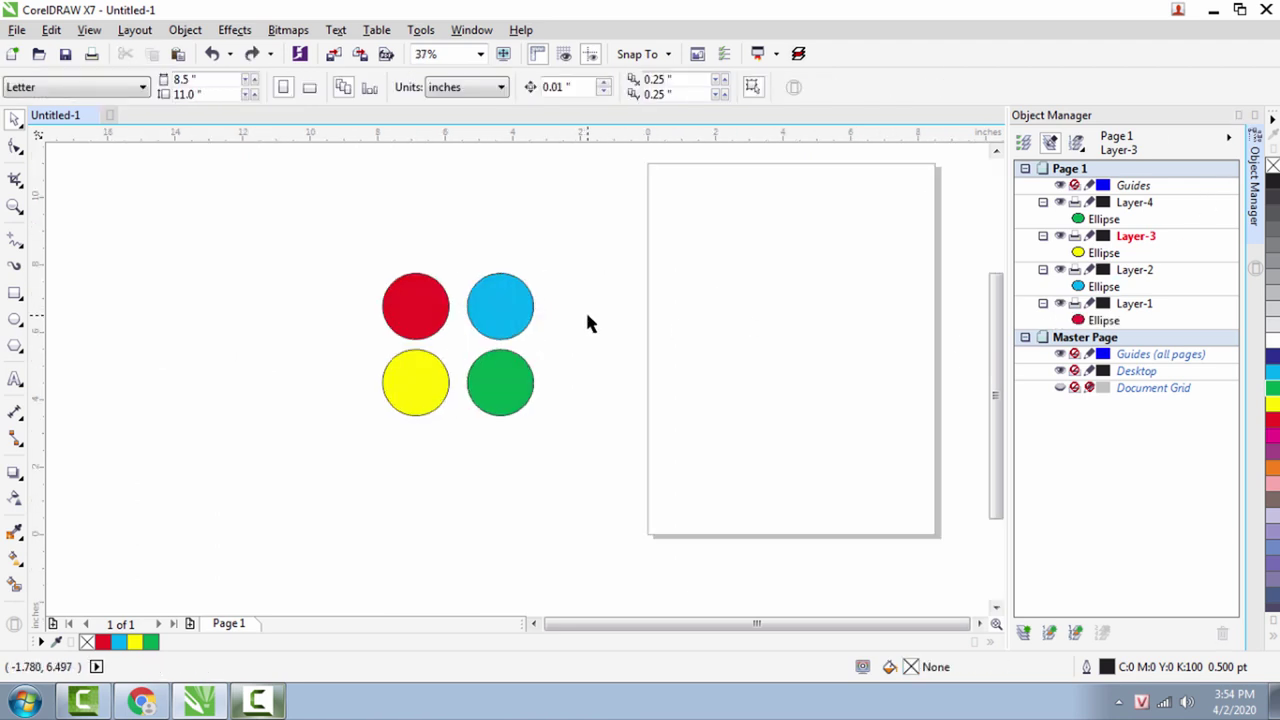
pyautogui.moveTo(294, 226); pyautogui.dragTo(655, 490)
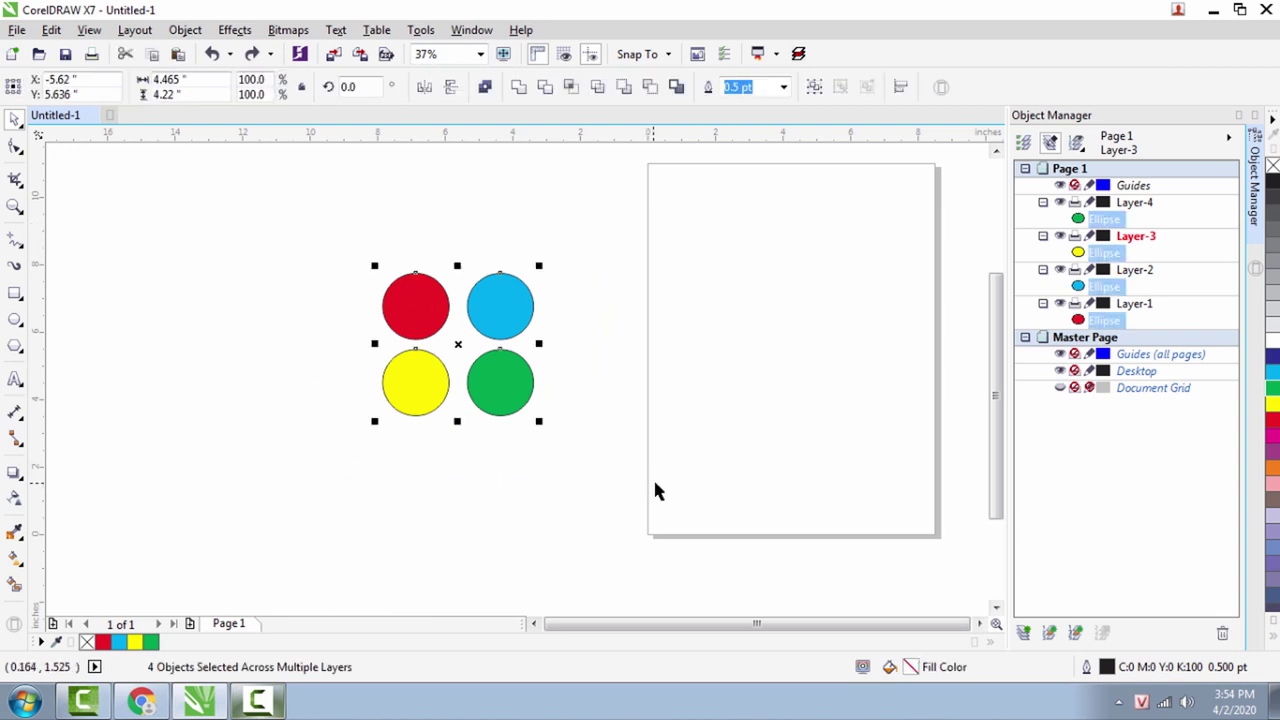
pyautogui.click(51, 30)
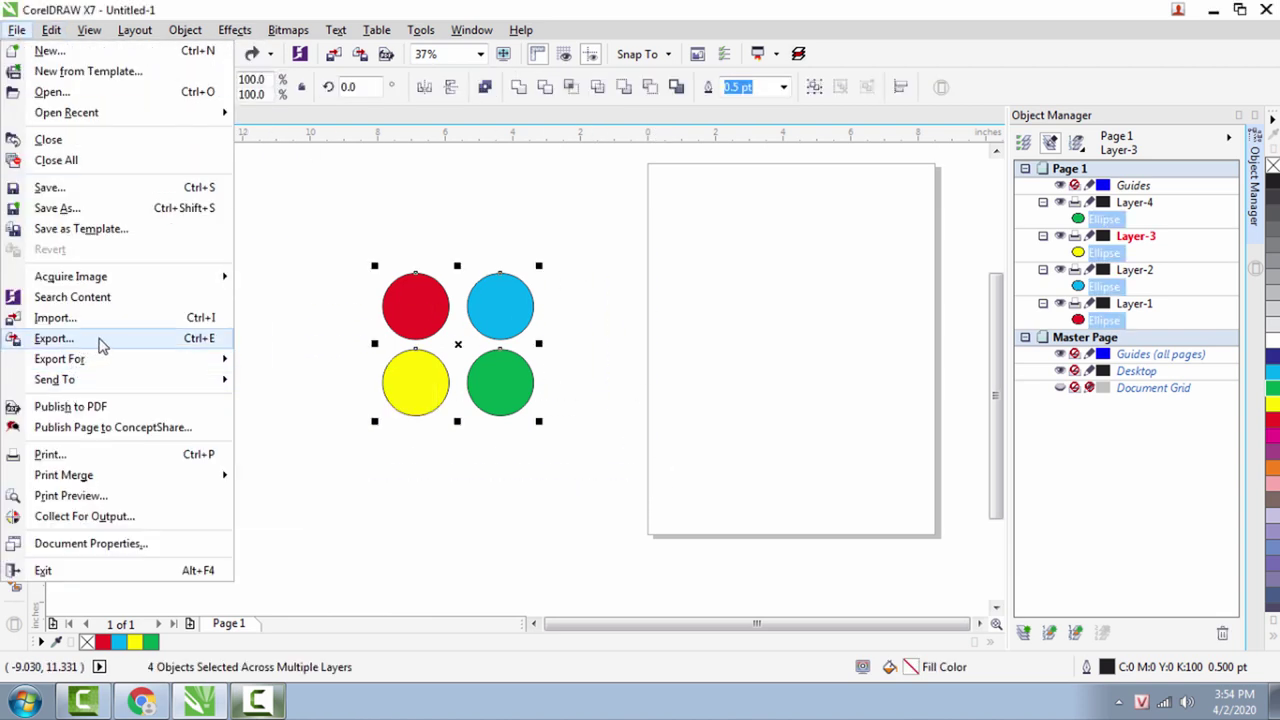
pyautogui.click(145, 344)
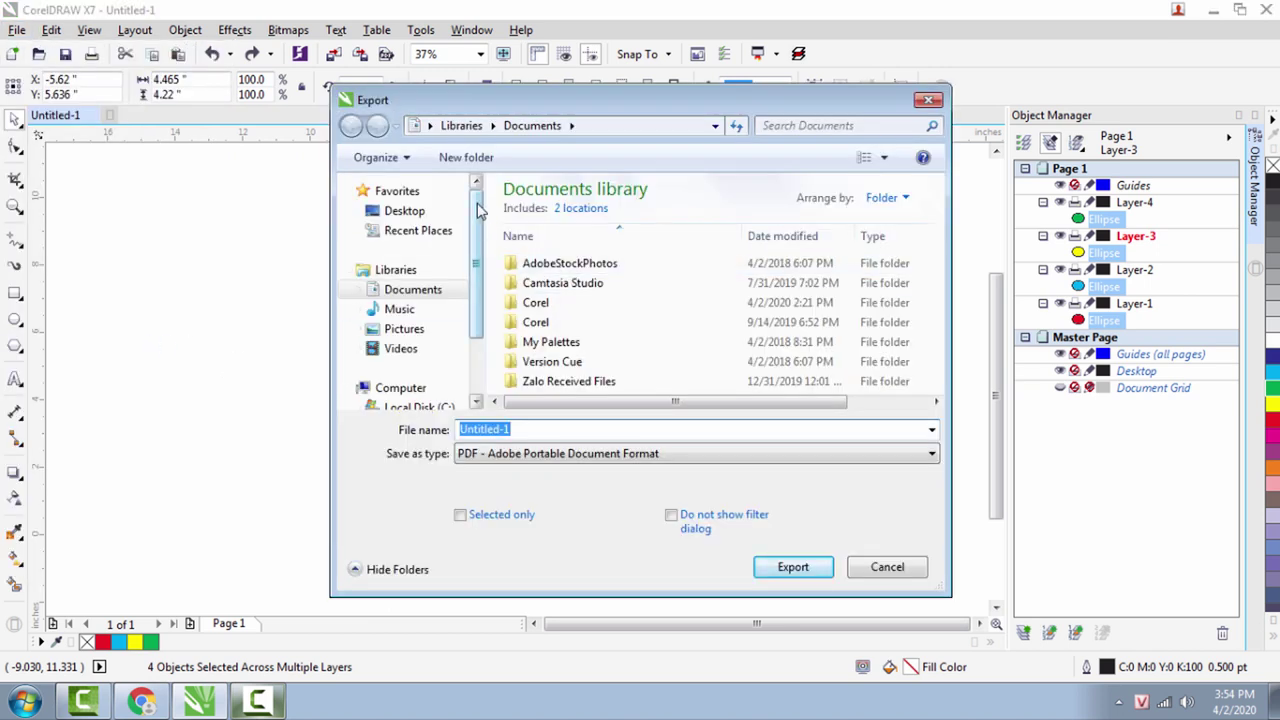
# - Target the Desktop and choose PSD - Adobe Photoshop as the export format
pyautogui.click(418, 214)
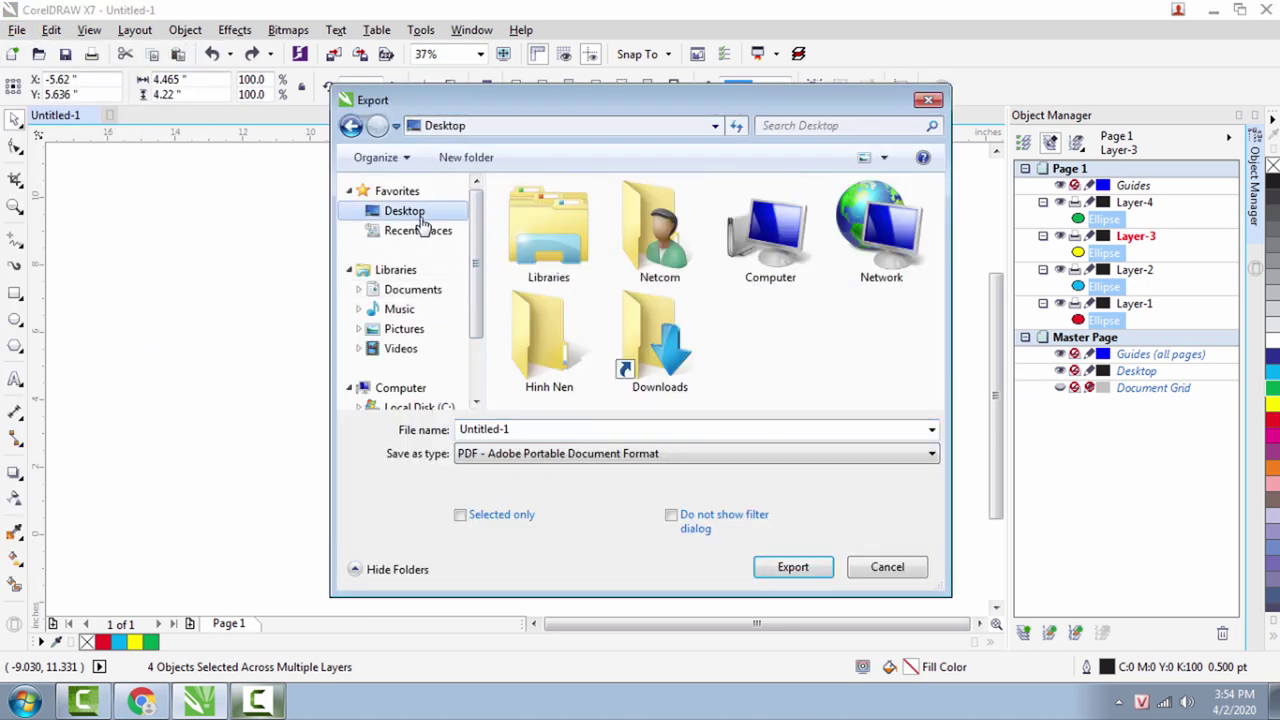
pyautogui.click(585, 456)
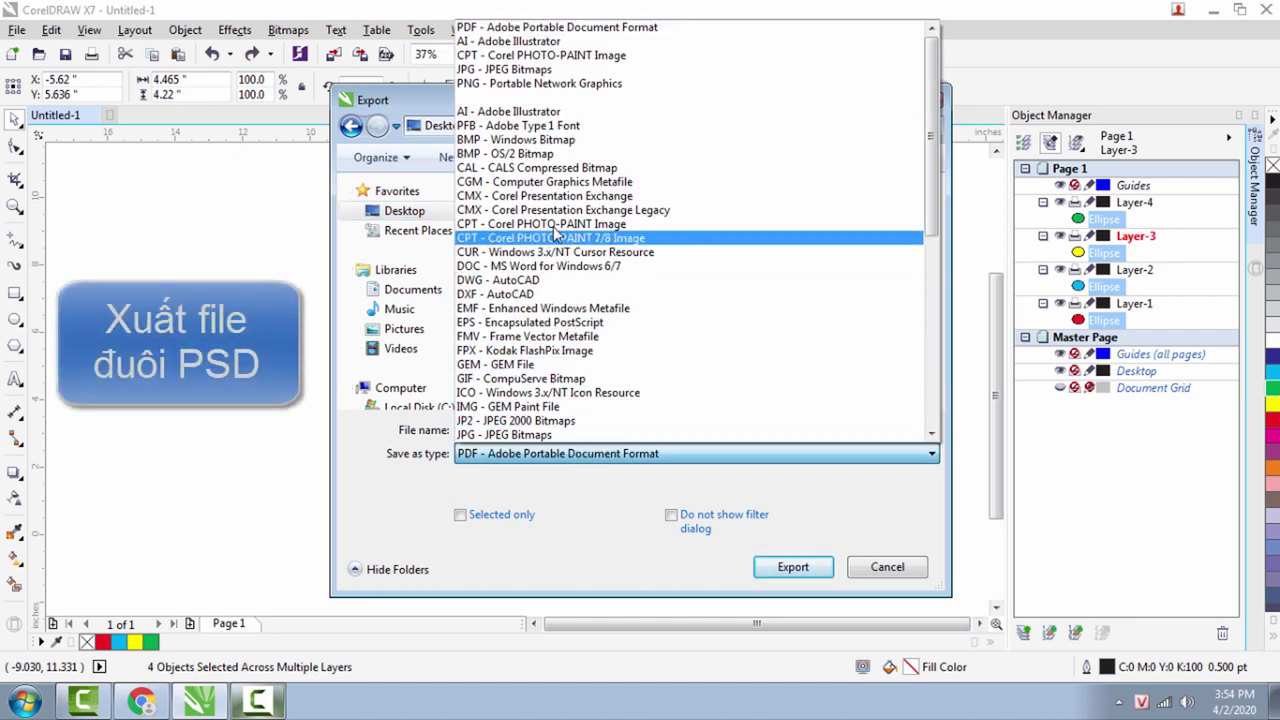
pyautogui.scroll(-2, 555, 230)
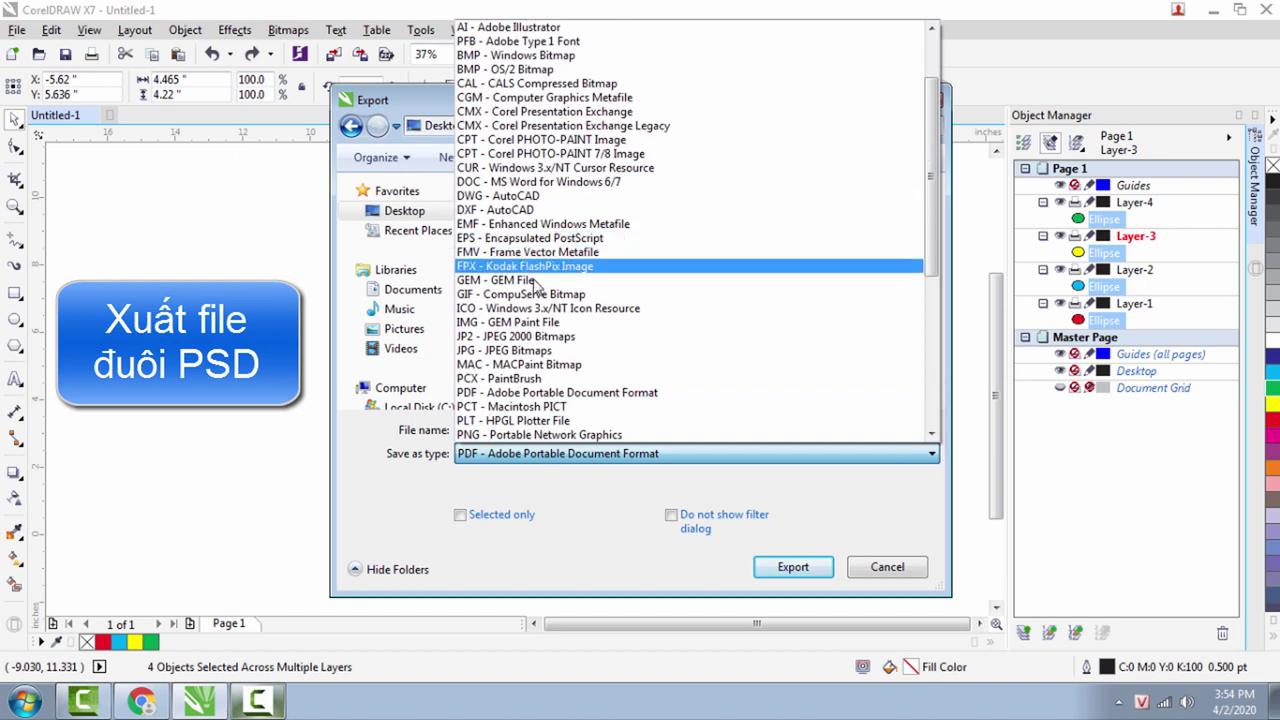
pyautogui.scroll(-1, 537, 425)
pyautogui.scroll(-1, 537, 430)
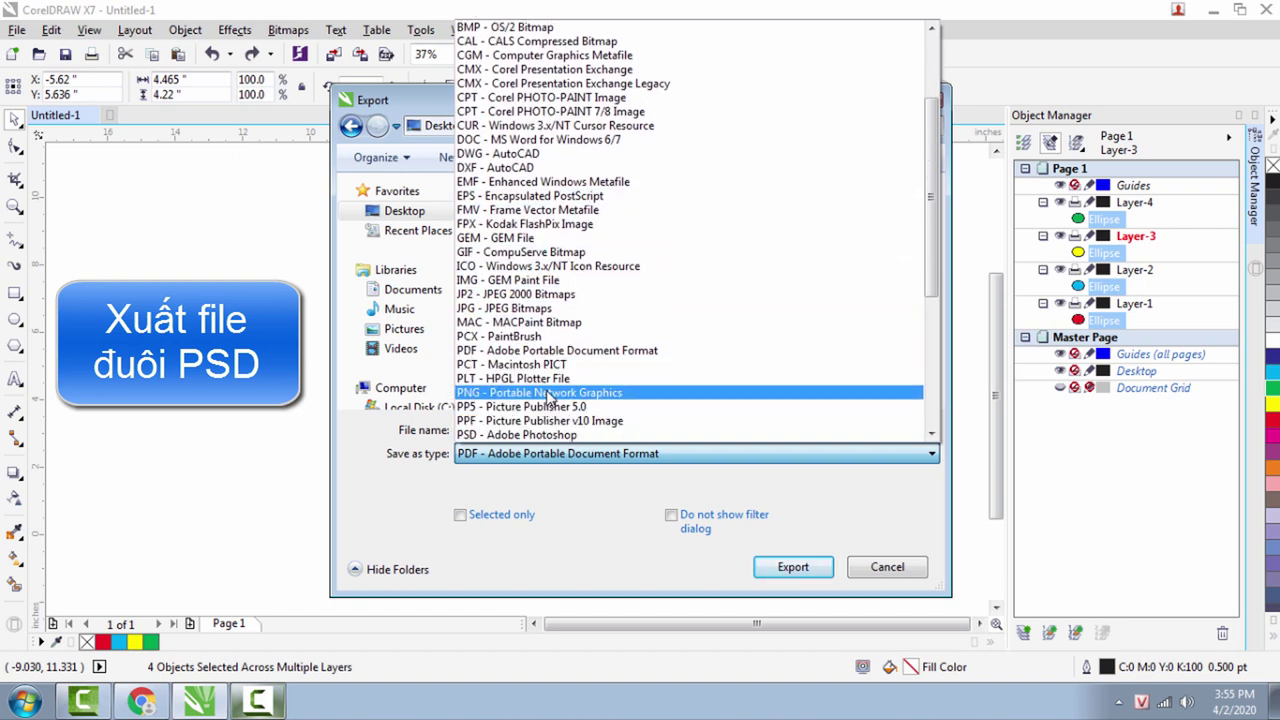
pyautogui.scroll(-1, 548, 398)
pyautogui.scroll(-1, 548, 398)
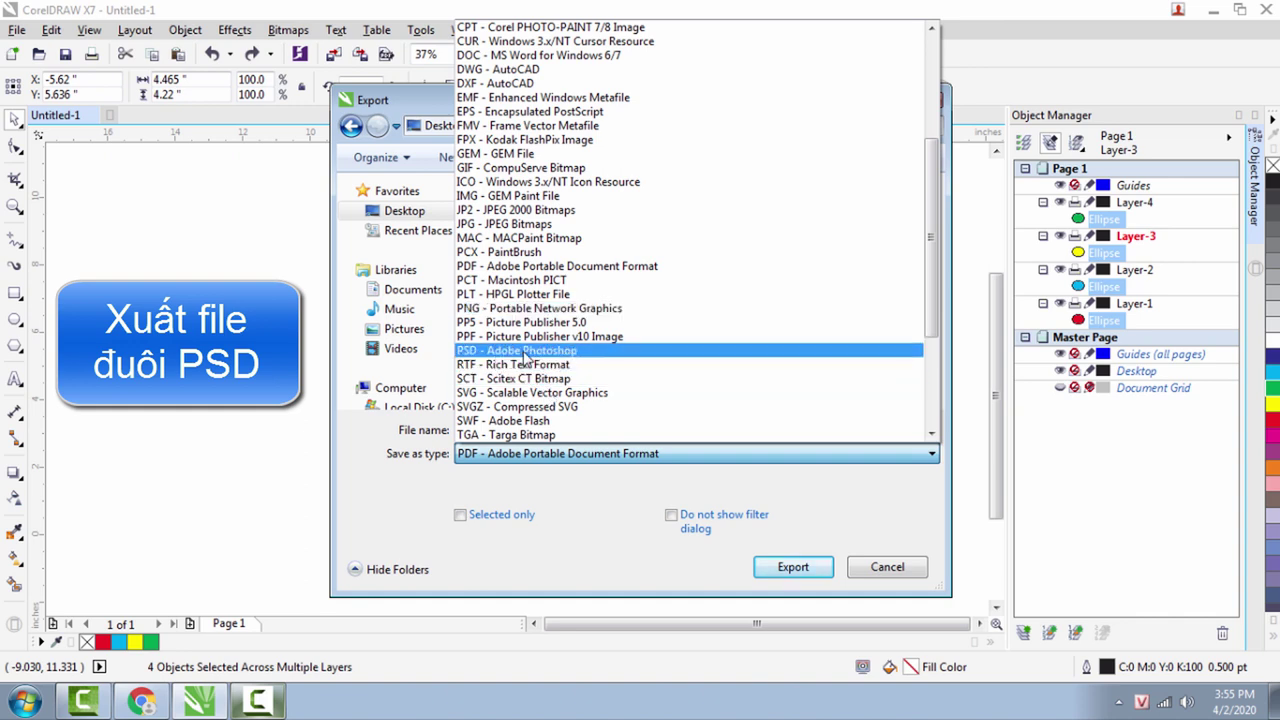
pyautogui.click(587, 359)
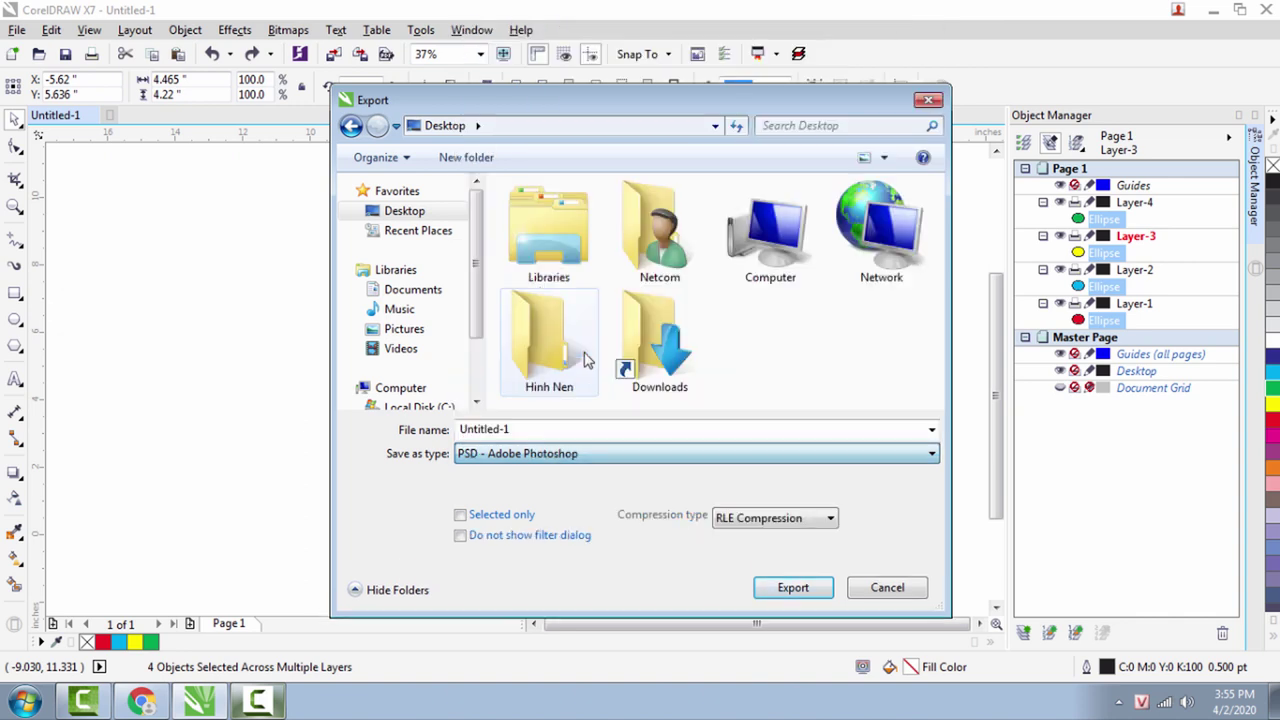
# - Start the export and enable Anti-aliasing, Maintain layers and Transparent background in Convert to Bitmap
pyautogui.click(800, 590)
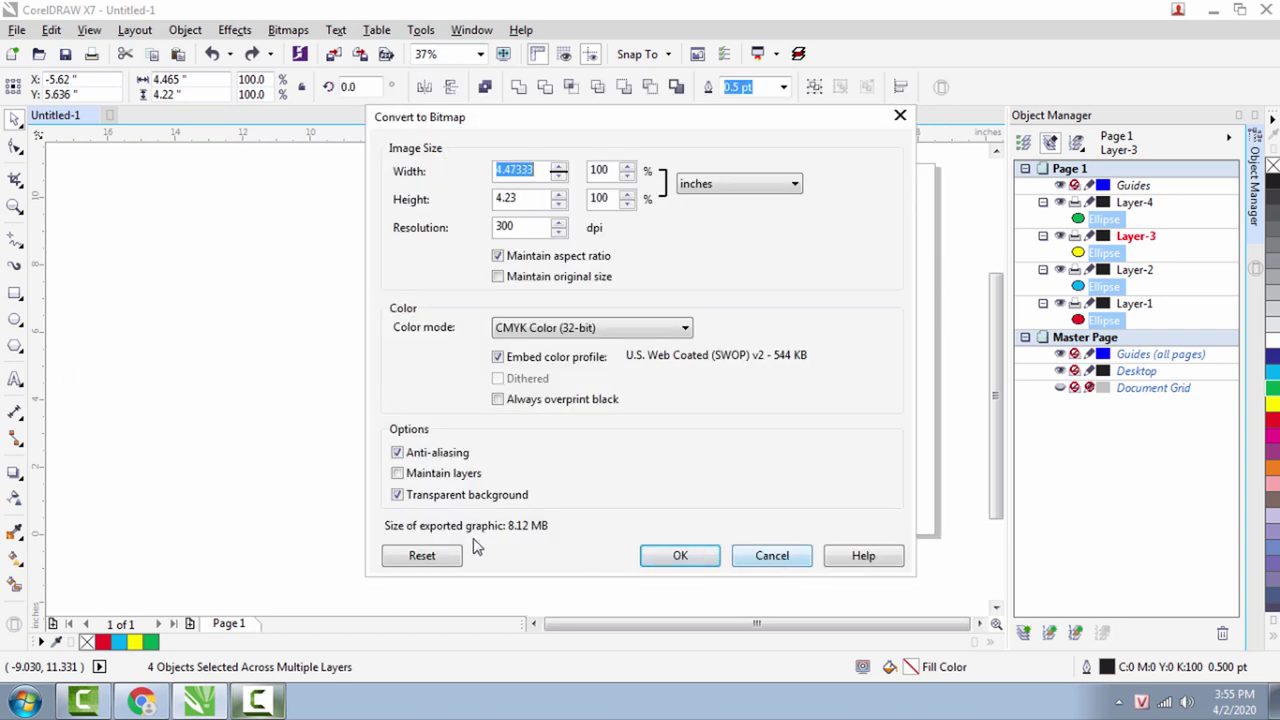
pyautogui.click(397, 452)
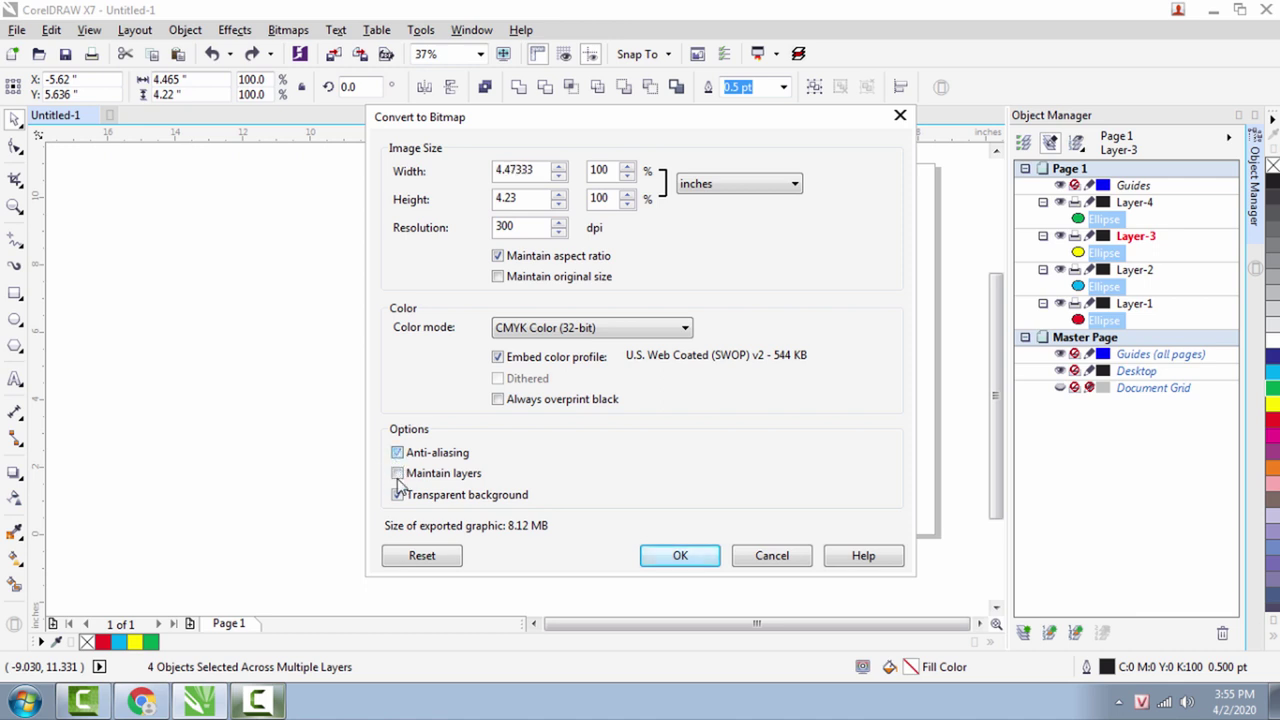
pyautogui.click(397, 494)
pyautogui.click(397, 495)
pyautogui.click(397, 473)
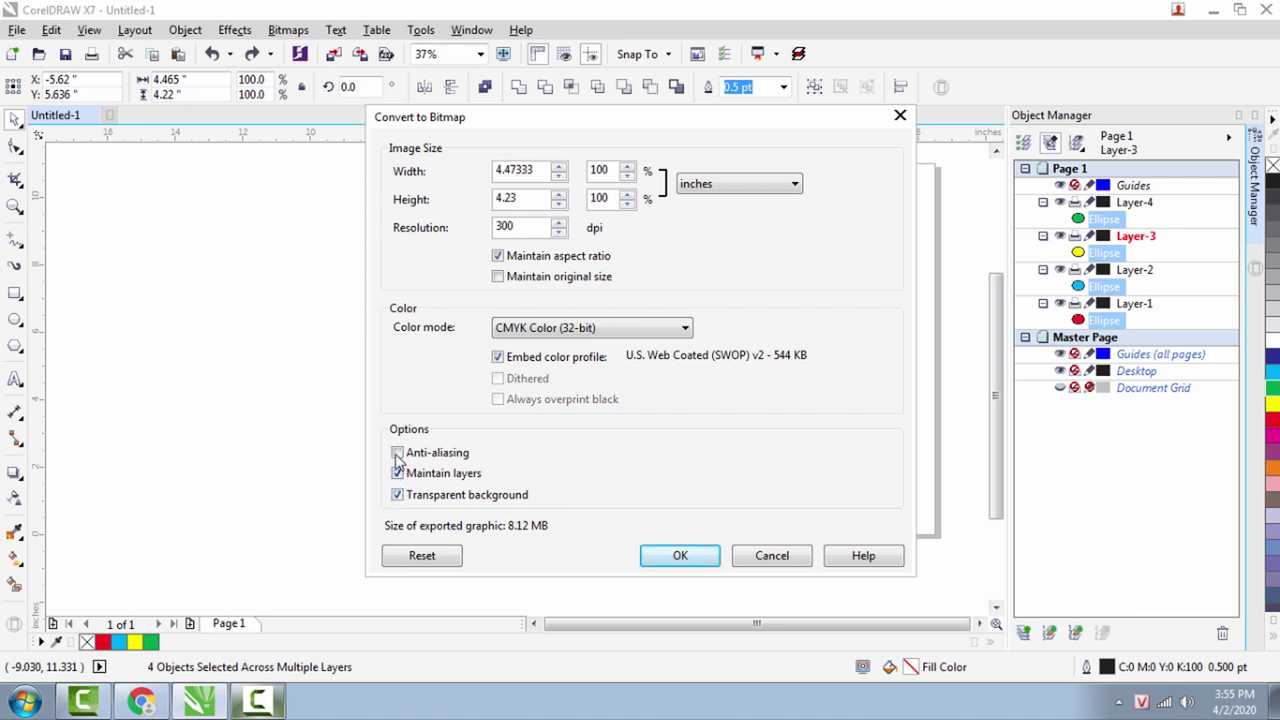
pyautogui.click(397, 452)
pyautogui.click(397, 473)
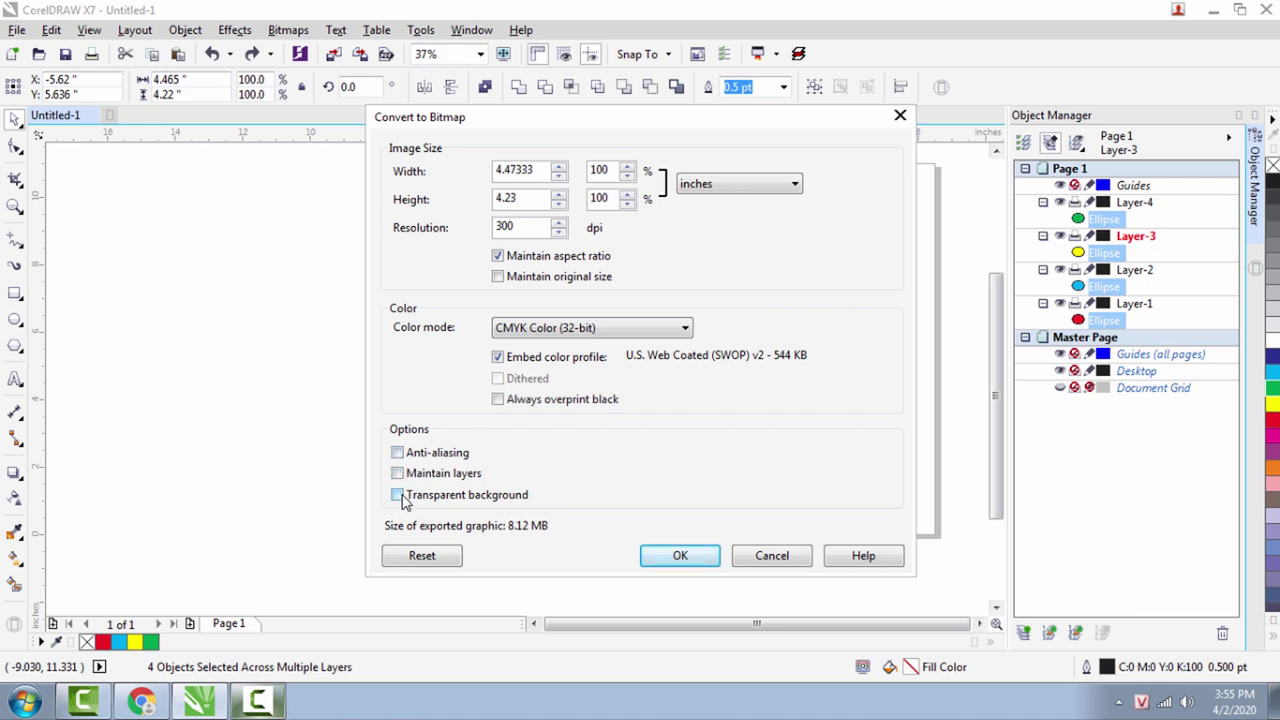
pyautogui.click(397, 494)
pyautogui.click(397, 452)
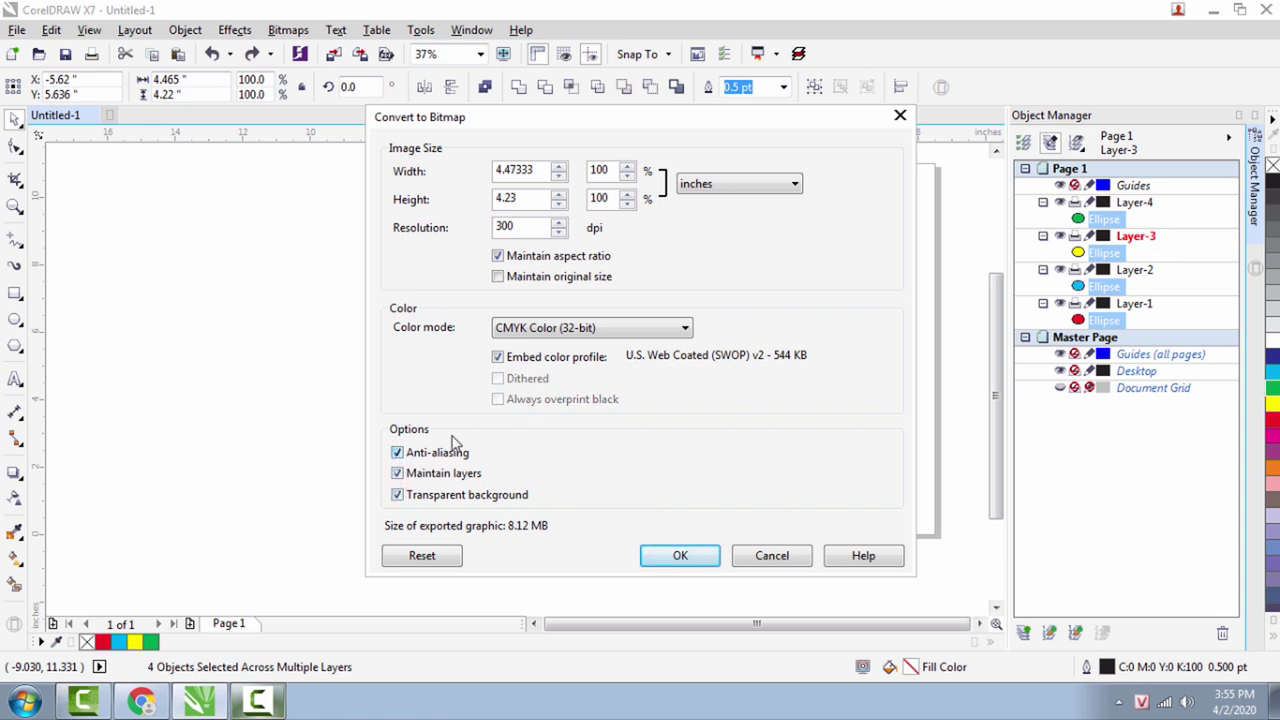
# - Keep inches as the size unit and confirm the 300 dpi CMYK bitmap conversion
pyautogui.click(710, 195)
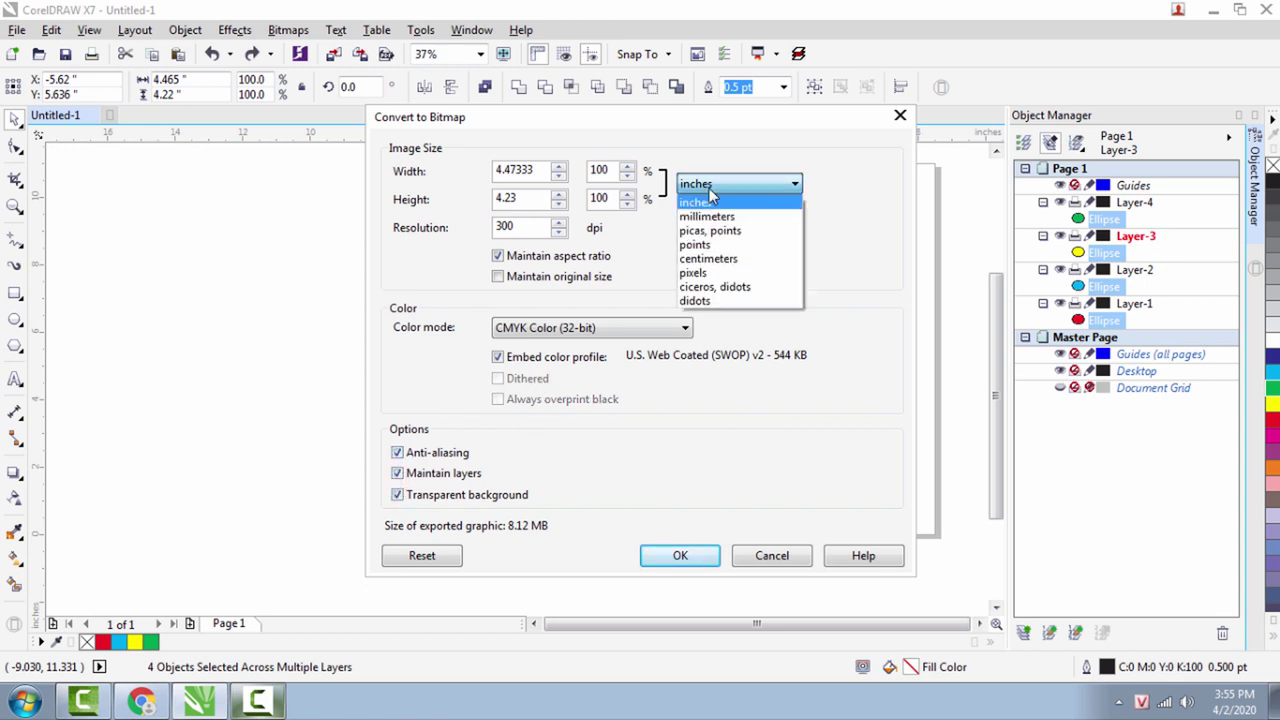
pyautogui.click(710, 195)
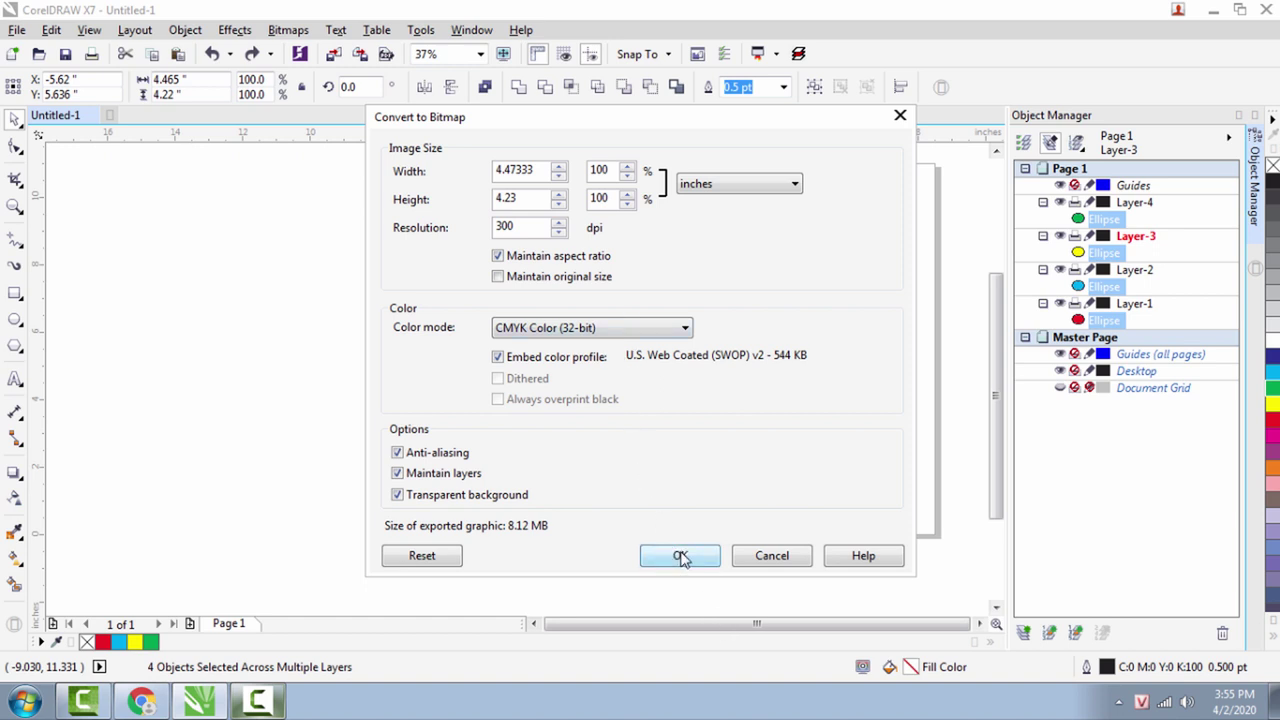
pyautogui.click(680, 556)
pyautogui.click(858, 378)
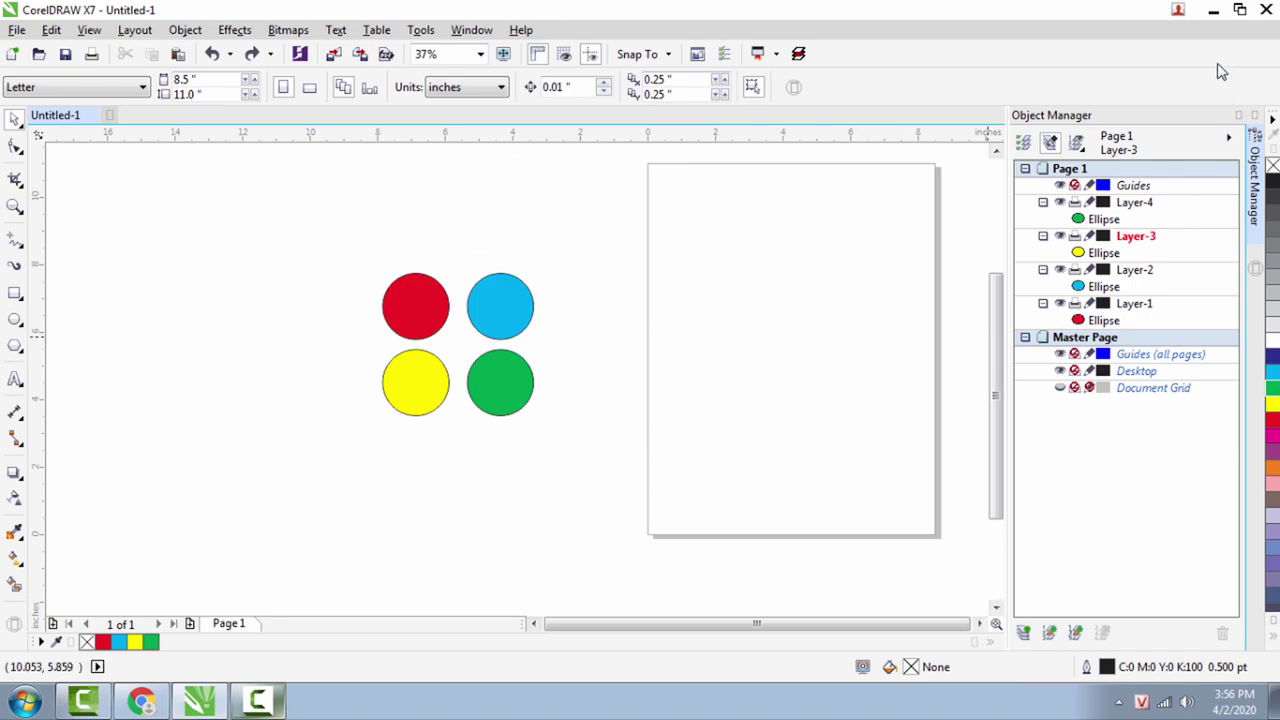
# - Minimize CorelDRAW and open Untitled-1.psd from the desktop in Photoshop CS3
pyautogui.click(1213, 10)
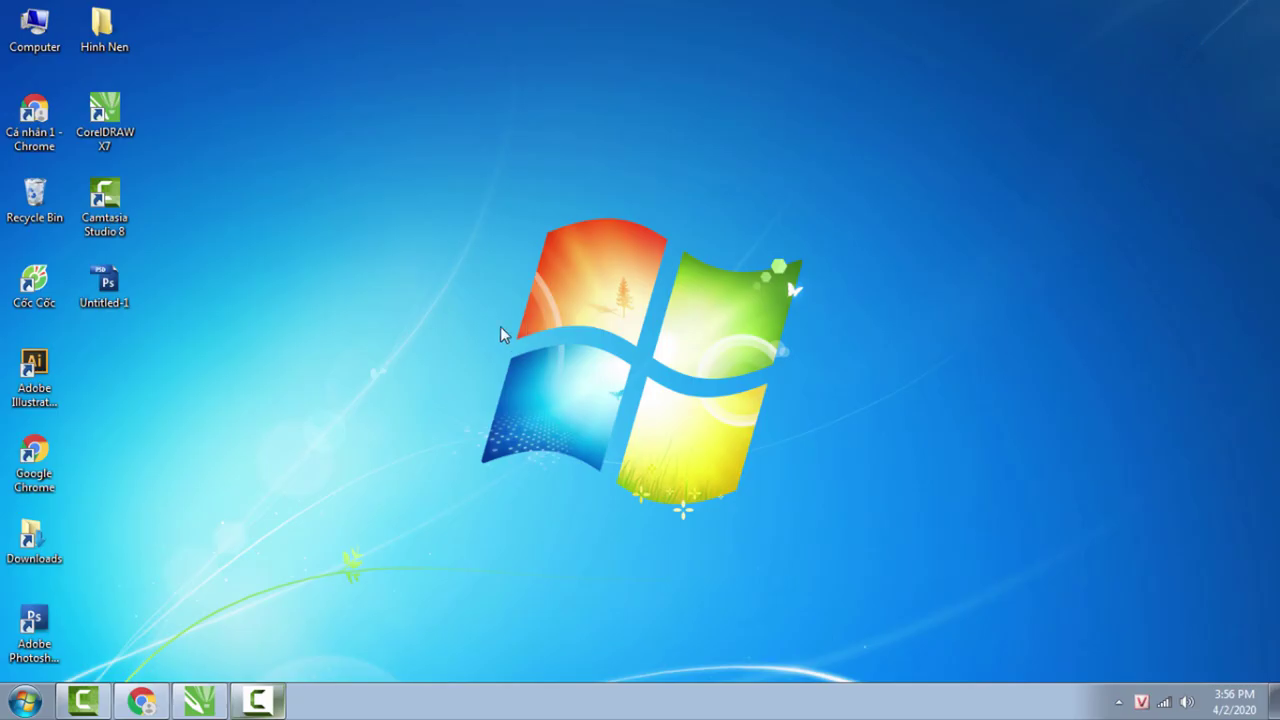
pyautogui.click(98, 305)
pyautogui.doubleClick(98, 305)
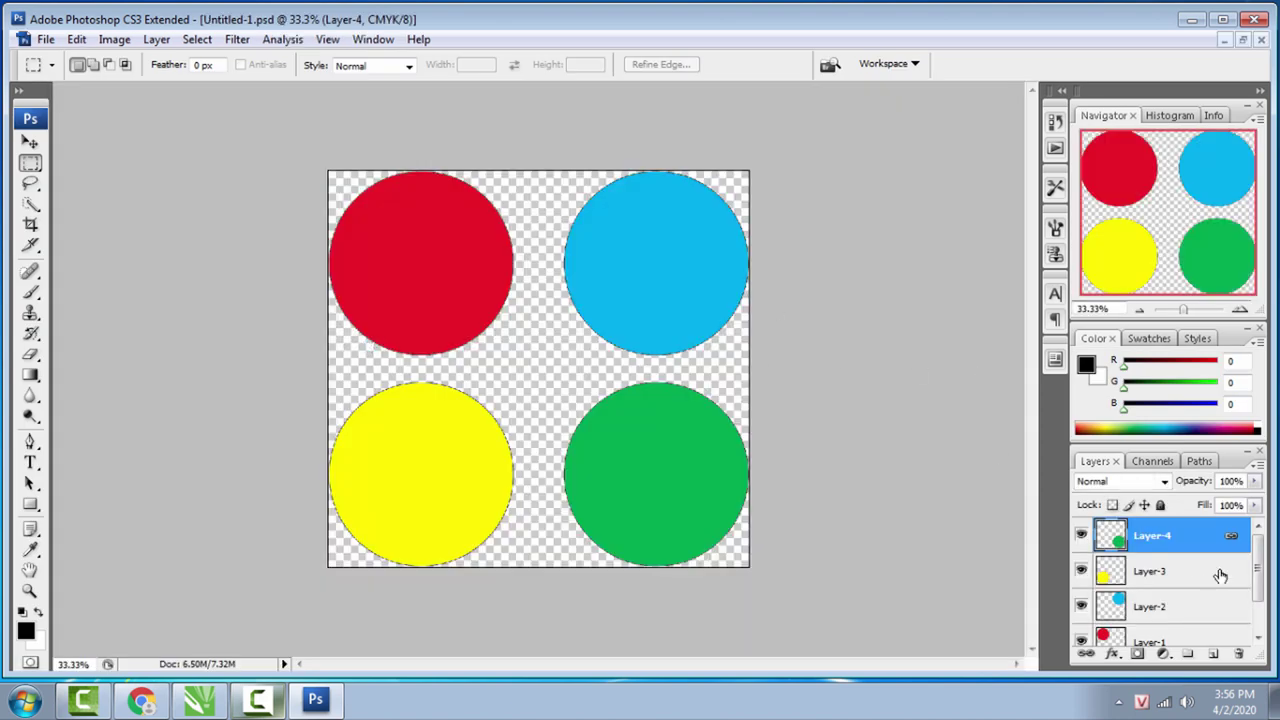
# - Collapse the panel dock and size a floating Layers panel to list every layer
pyautogui.scroll(-2, 1265, 565)
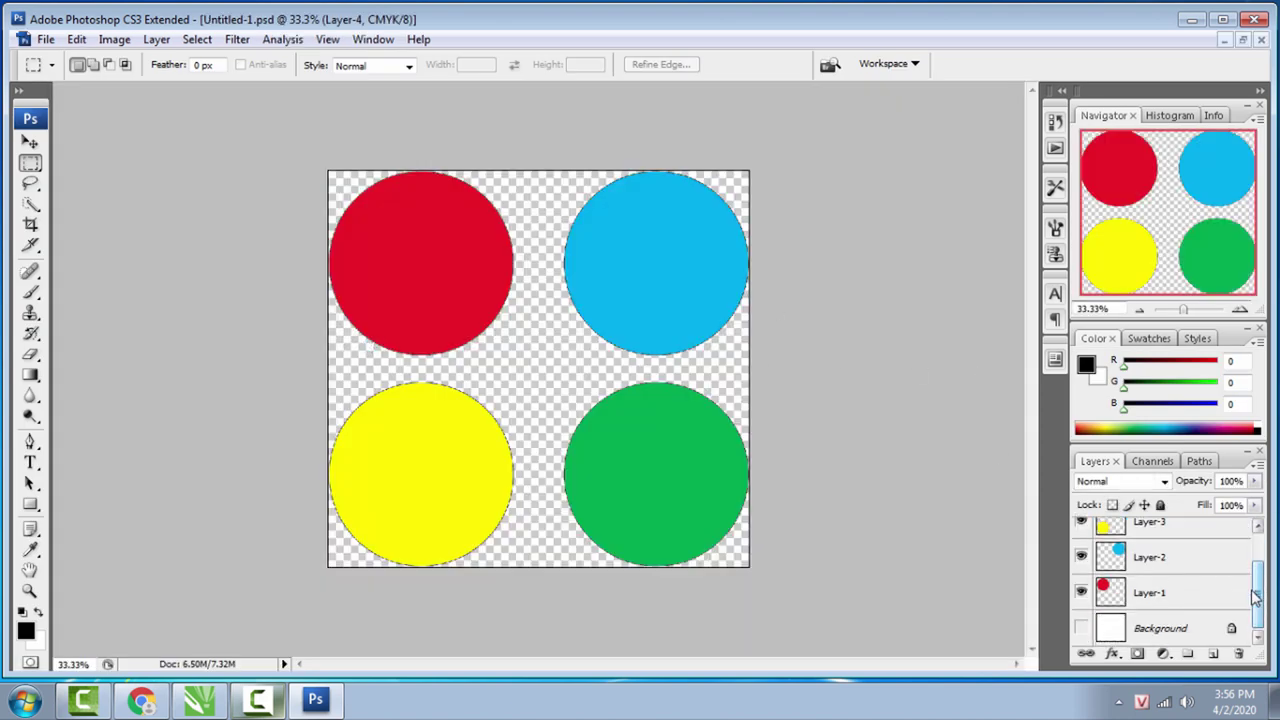
pyautogui.click(1261, 92)
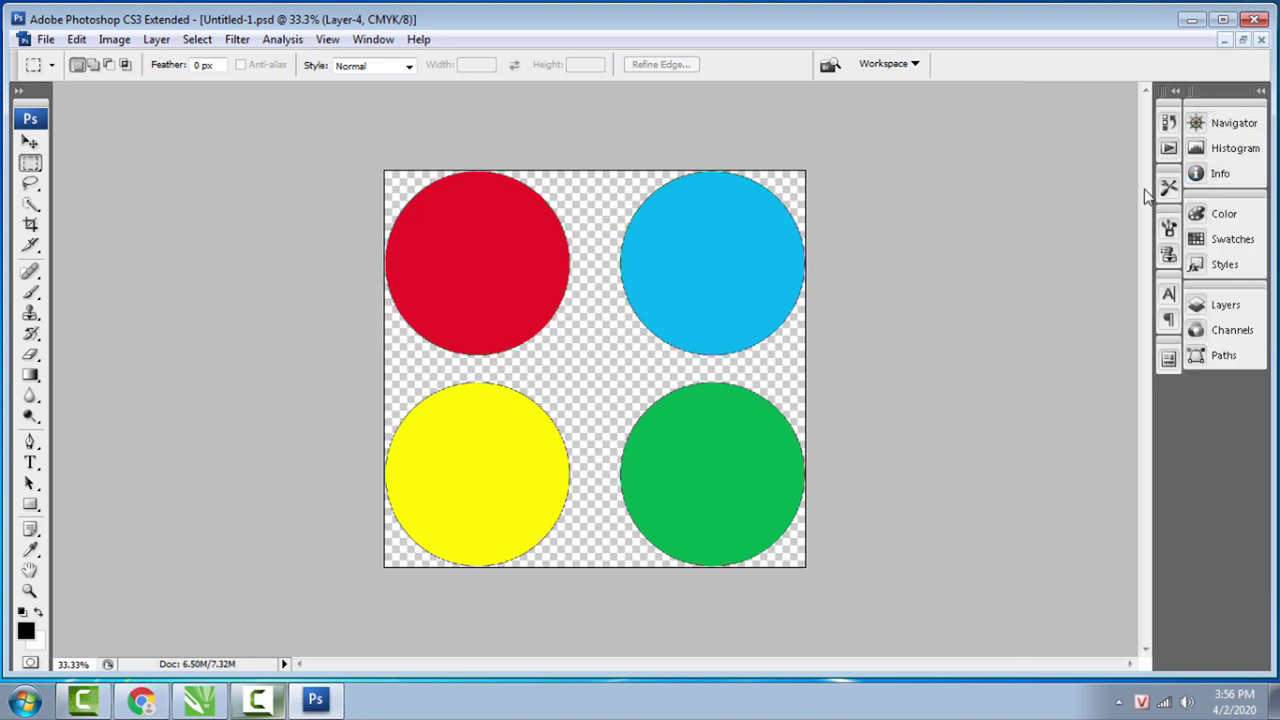
pyautogui.press('F7')
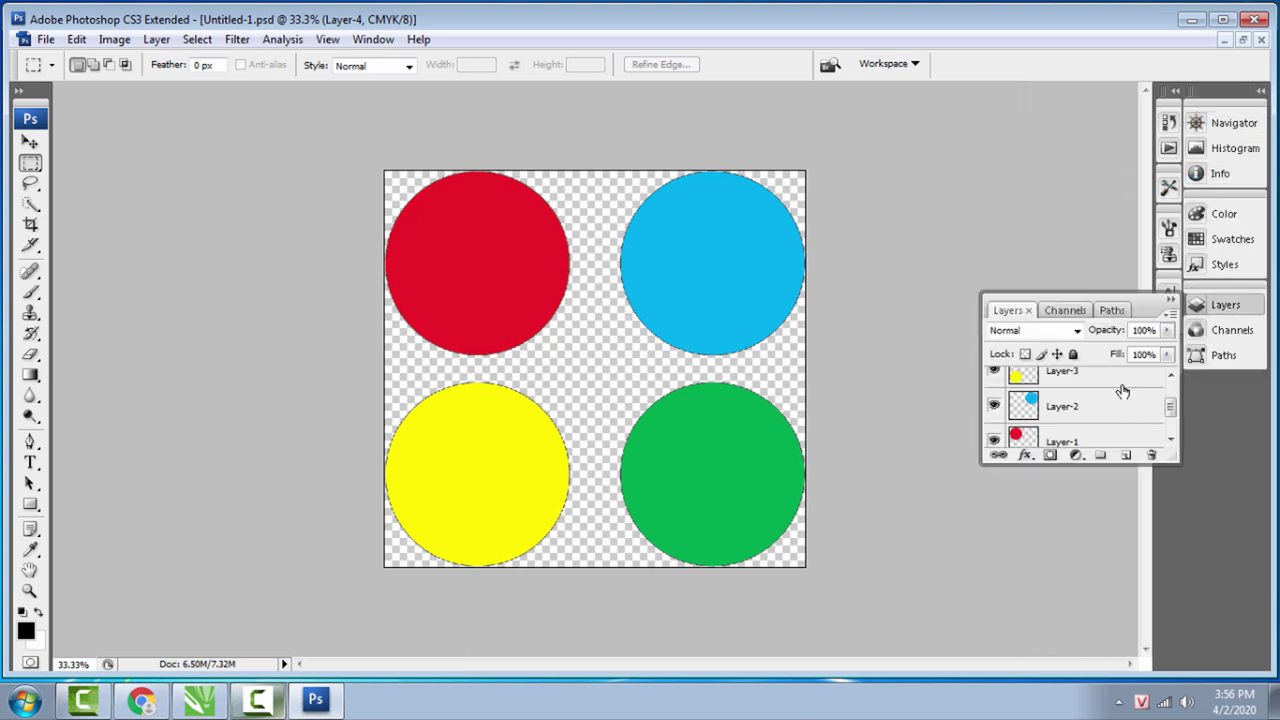
pyautogui.moveTo(1104, 292); pyautogui.dragTo(1060, 215)
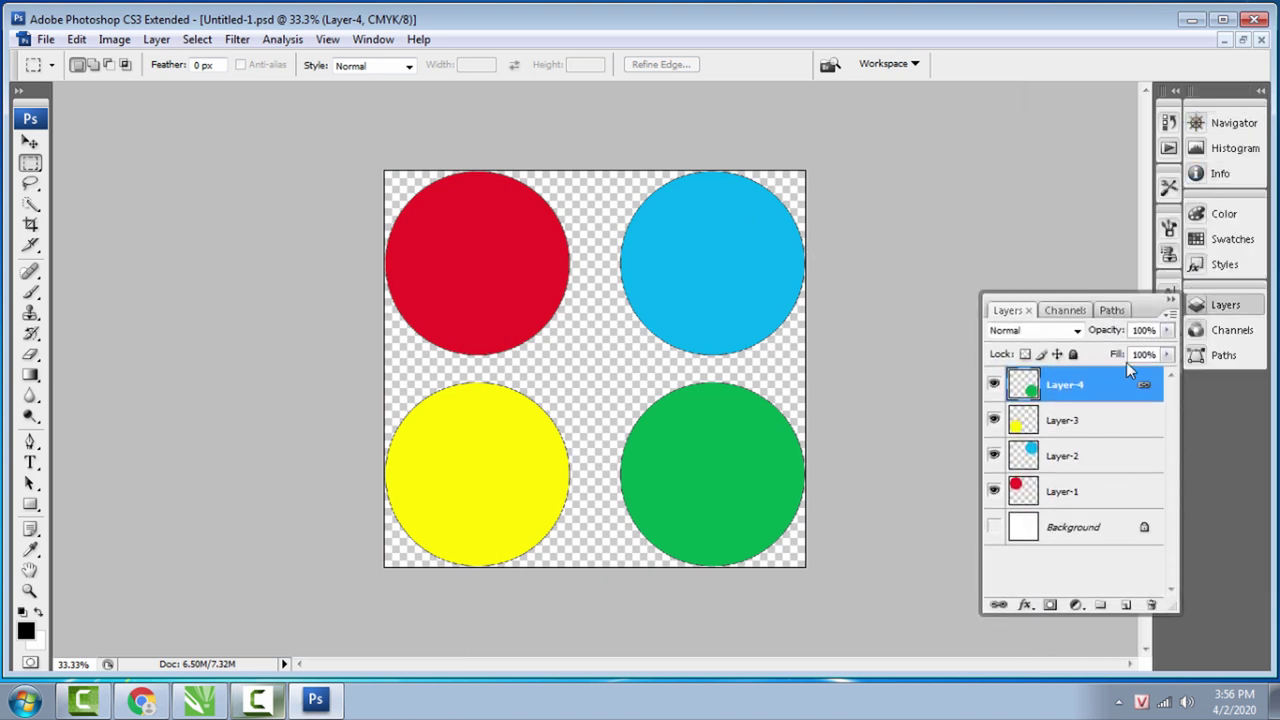
pyautogui.moveTo(1150, 305); pyautogui.dragTo(1104, 195)
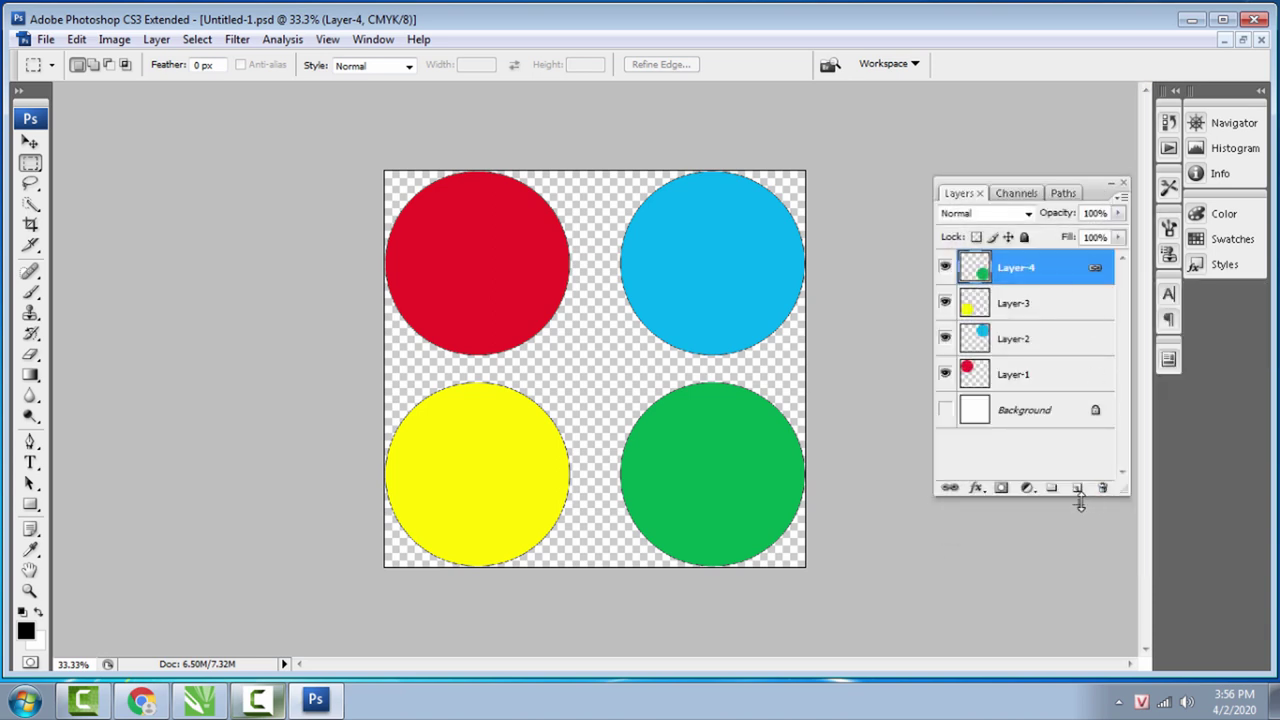
pyautogui.moveTo(1090, 494); pyautogui.dragTo(1092, 551)
# - Hide and reshow Layer-1 through Layer-4, ending with all four circles visible
pyautogui.click(30, 142)
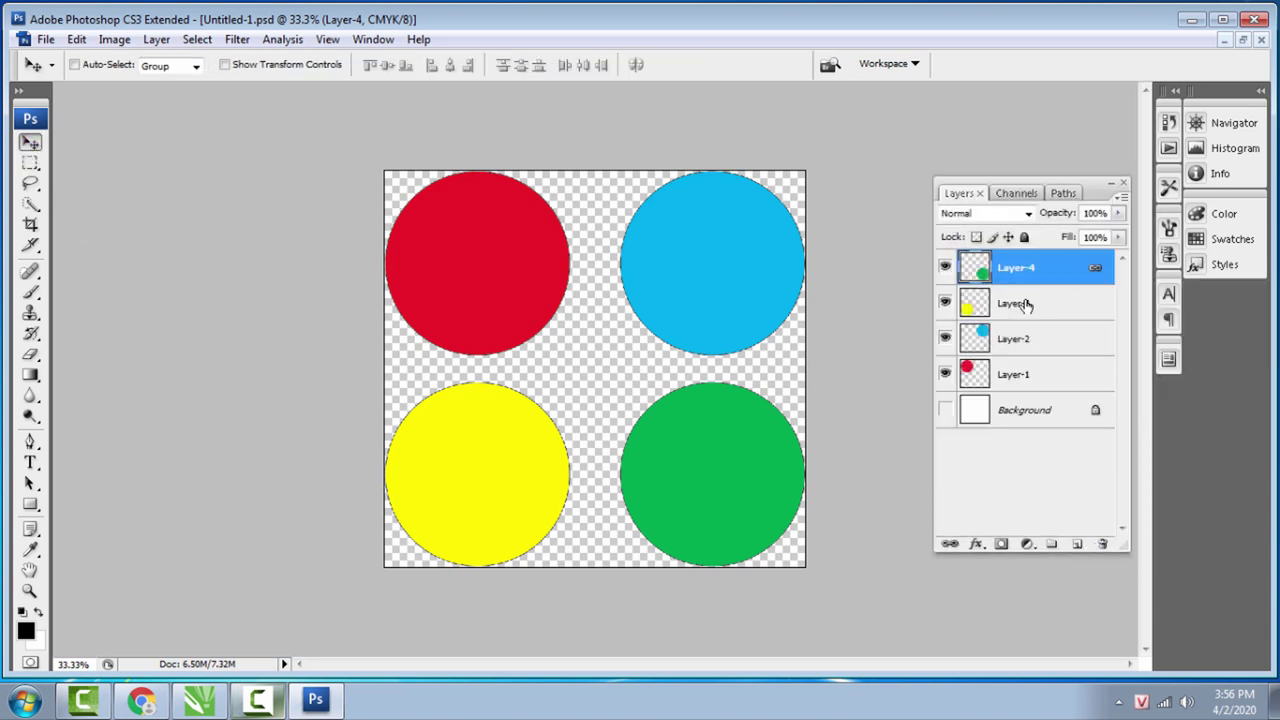
pyautogui.click(945, 268)
pyautogui.click(945, 303)
pyautogui.click(945, 340)
pyautogui.click(945, 373)
pyautogui.click(945, 373)
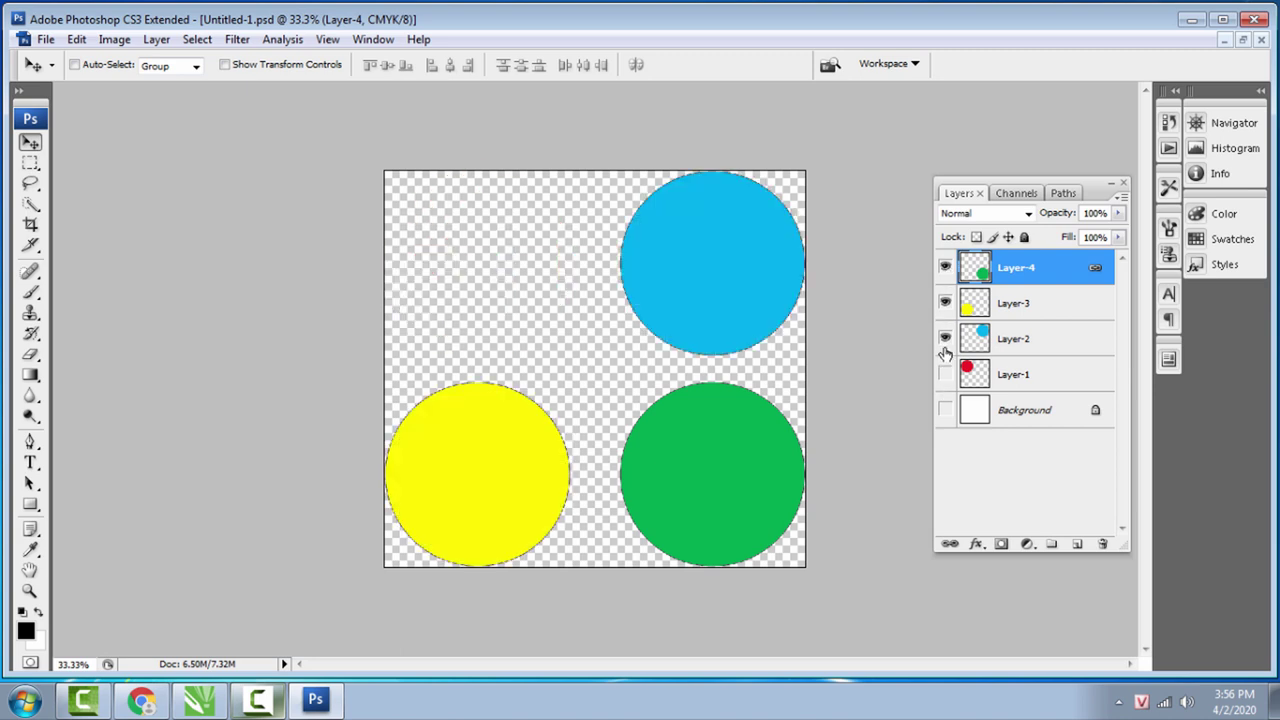
pyautogui.click(945, 338)
pyautogui.click(945, 303)
pyautogui.click(945, 268)
pyautogui.moveTo(945, 272); pyautogui.dragTo(946, 400)
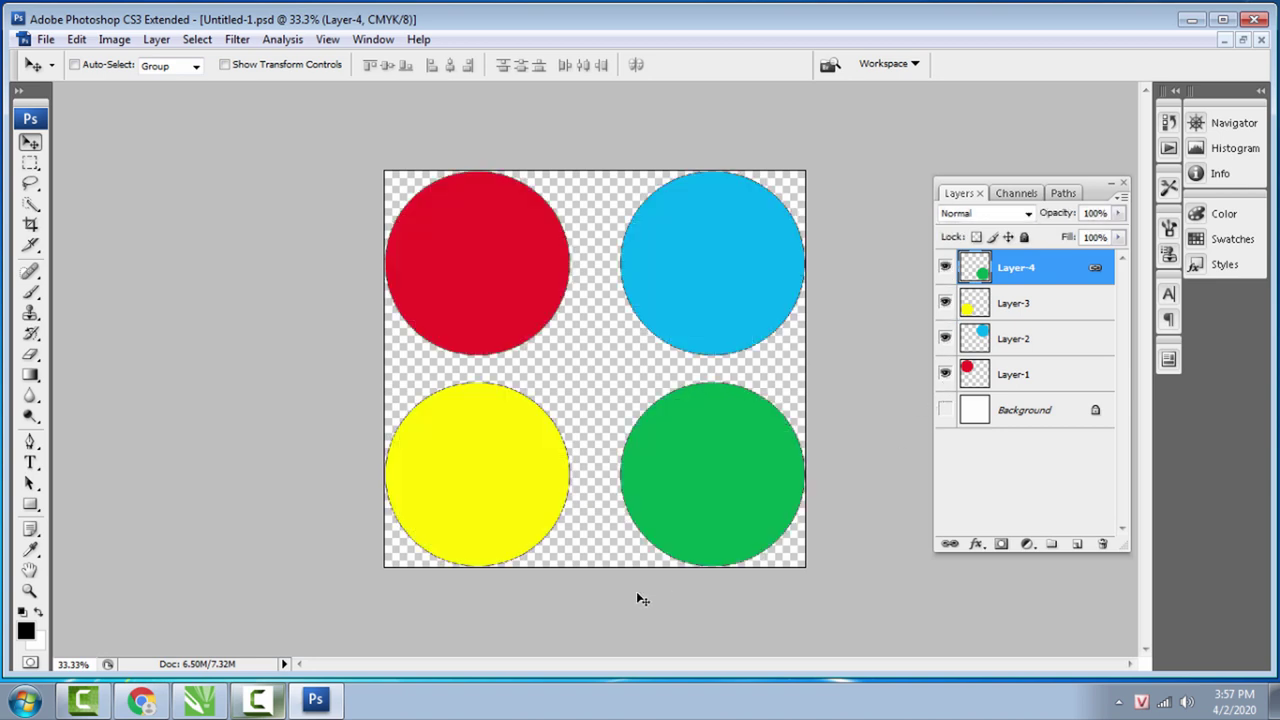
# - Move the blue, red and yellow circles on Layer-2, Layer-1 and Layer-3 so they overlap
pyautogui.moveTo(740, 490)
pyautogui.mouseDown()
pyautogui.moveTo(690, 428)
pyautogui.moveTo(740, 491)
pyautogui.mouseUp()
pyautogui.keyDown('ctrl'); pyautogui.click(709, 297); pyautogui.keyUp('ctrl')
pyautogui.moveTo(709, 297); pyautogui.dragTo(694, 315)
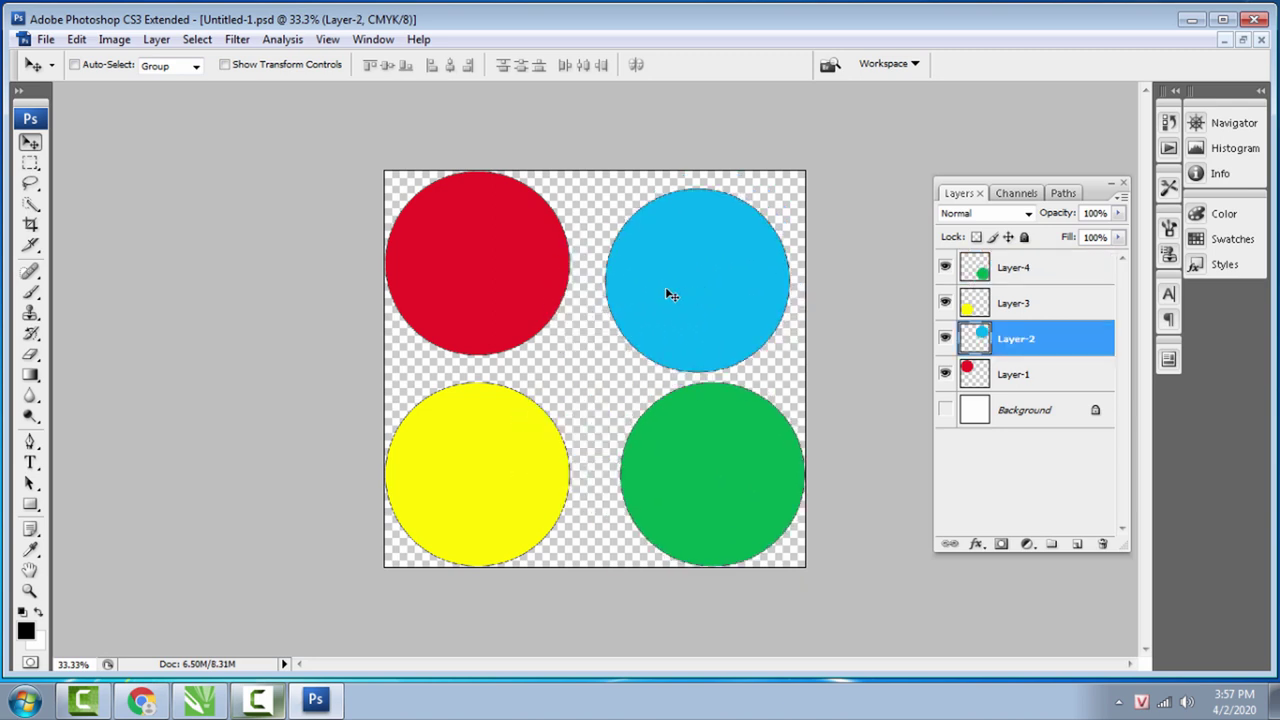
pyautogui.keyDown('ctrl'); pyautogui.click(508, 289); pyautogui.keyUp('ctrl')
pyautogui.moveTo(508, 289); pyautogui.dragTo(608, 316)
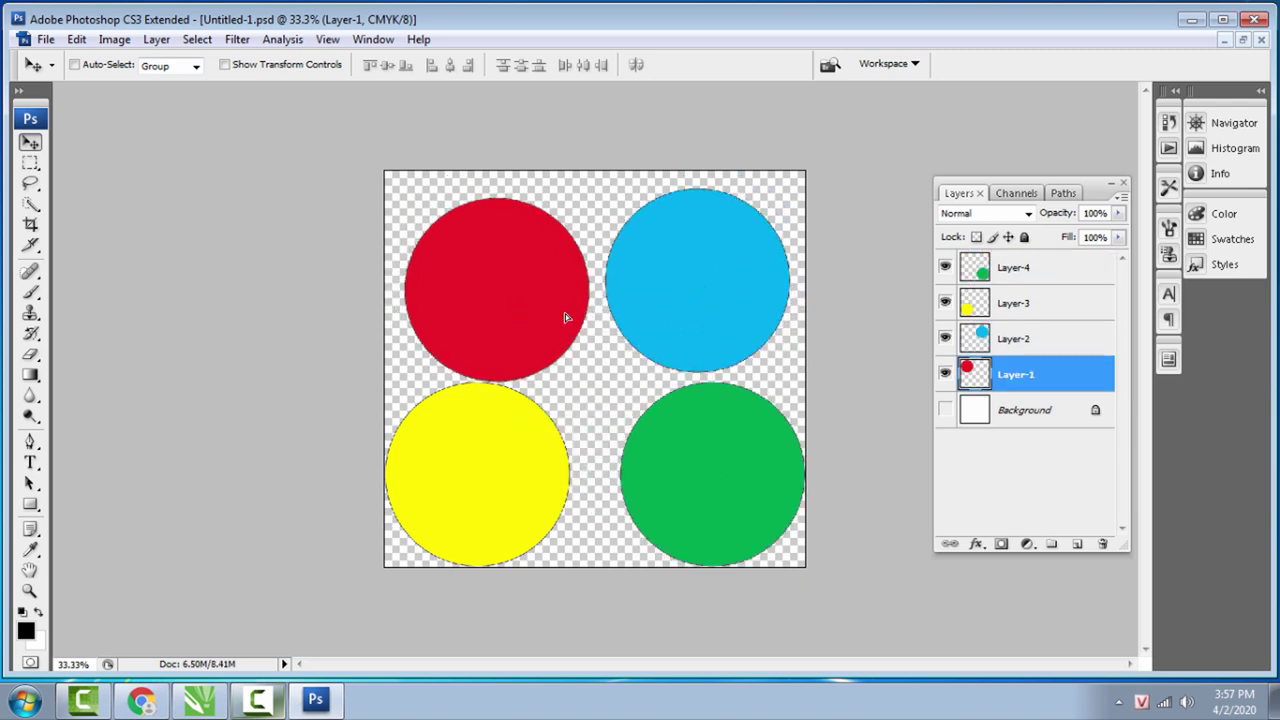
pyautogui.keyDown('ctrl'); pyautogui.click(517, 457); pyautogui.keyUp('ctrl')
pyautogui.moveTo(517, 457); pyautogui.dragTo(567, 416)
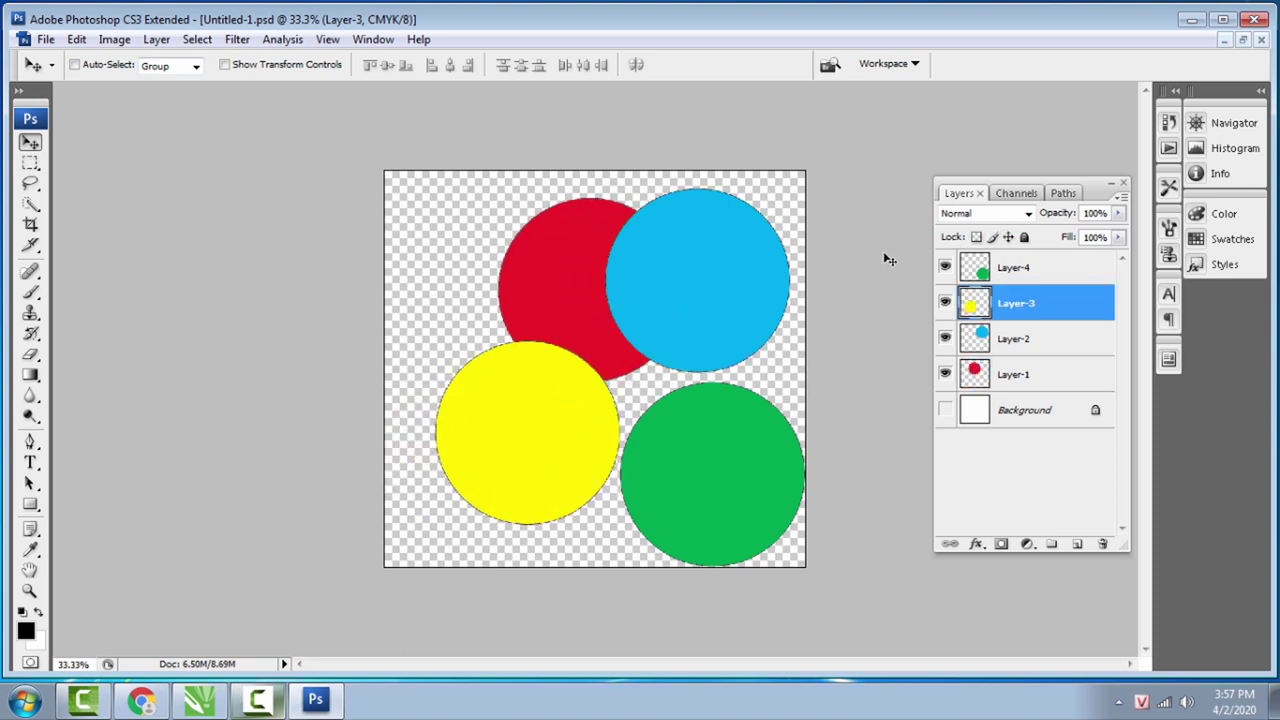